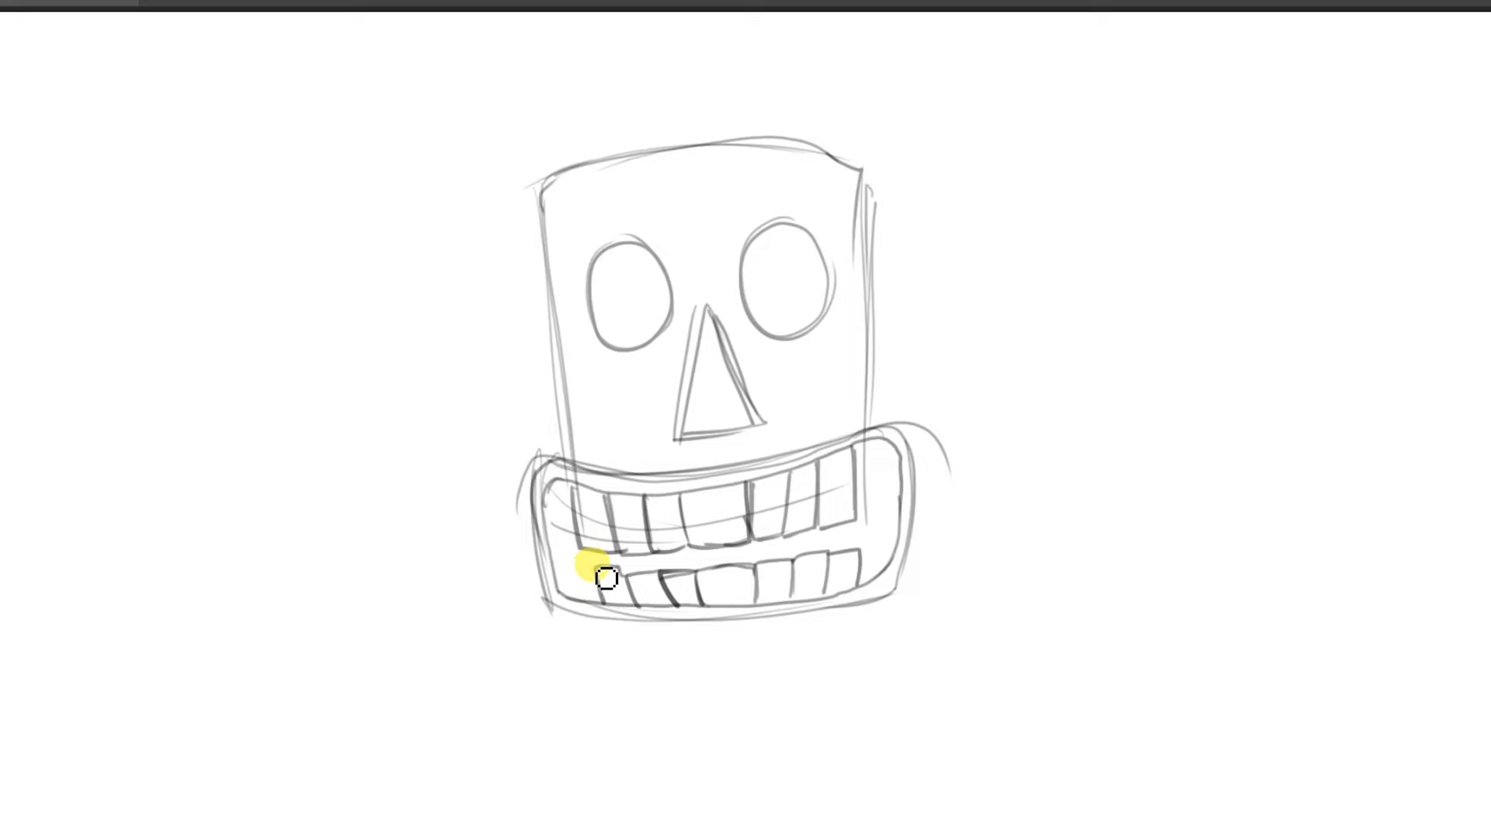
Finish the outer lower teeth in the sketch, shade the dark gaps inside the mouth, and divide the wide upper tooth
drag(859, 550, 894, 555)
drag(595, 567, 575, 596)
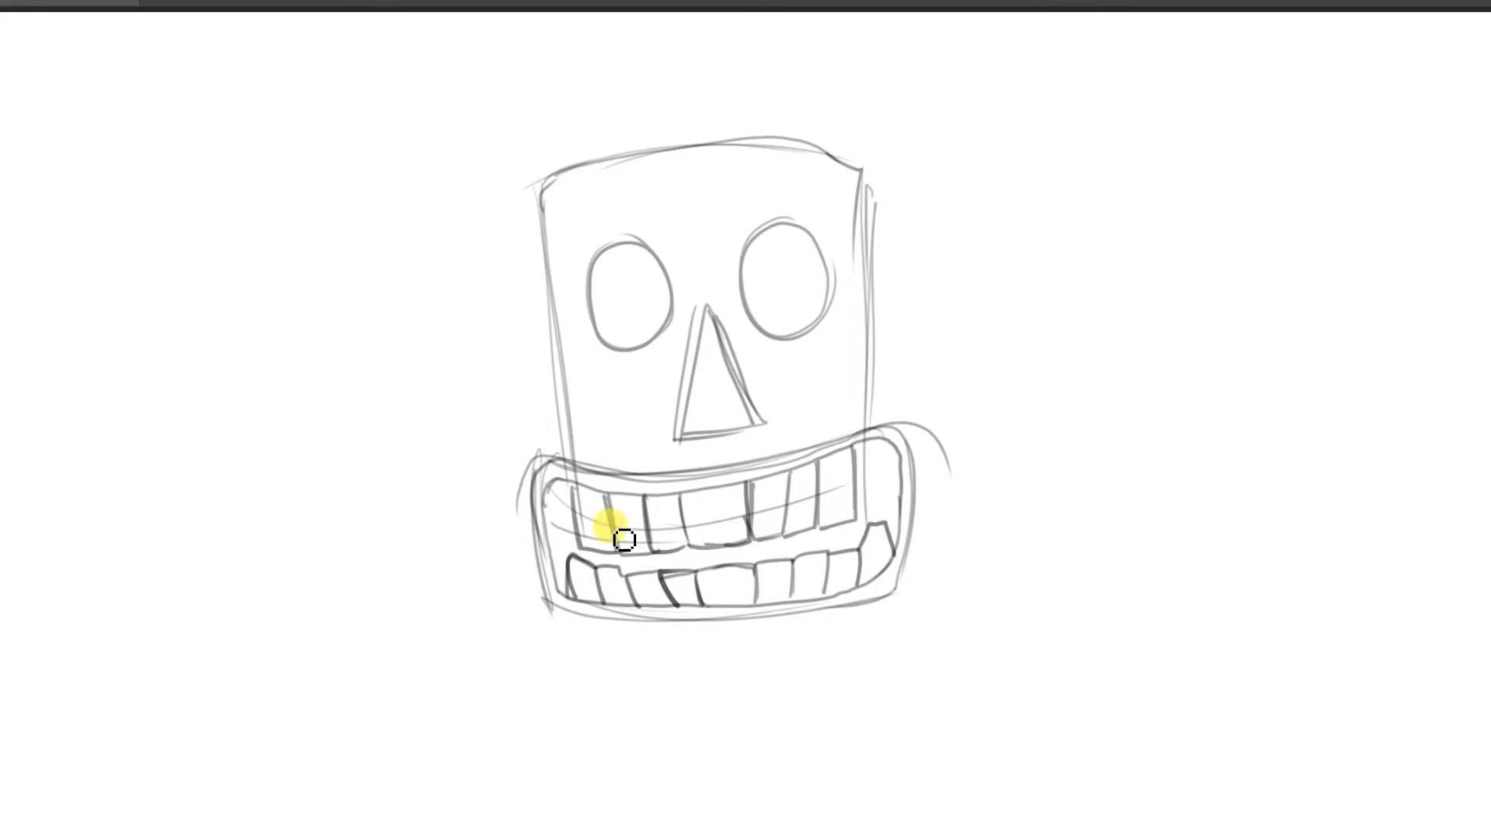
mouse_move(556, 492)
mouse_down()
mouse_move(570, 577)
mouse_move(573, 507)
mouse_move(589, 565)
mouse_move(696, 575)
mouse_move(872, 531)
mouse_move(796, 561)
mouse_move(882, 509)
mouse_move(867, 477)
mouse_move(891, 531)
mouse_move(886, 442)
mouse_up()
drag(712, 487, 714, 544)
Sketch irises and pupils in both eyes, hatched eyebrows above them, and a dividing line on the triangular nose
drag(648, 268, 637, 265)
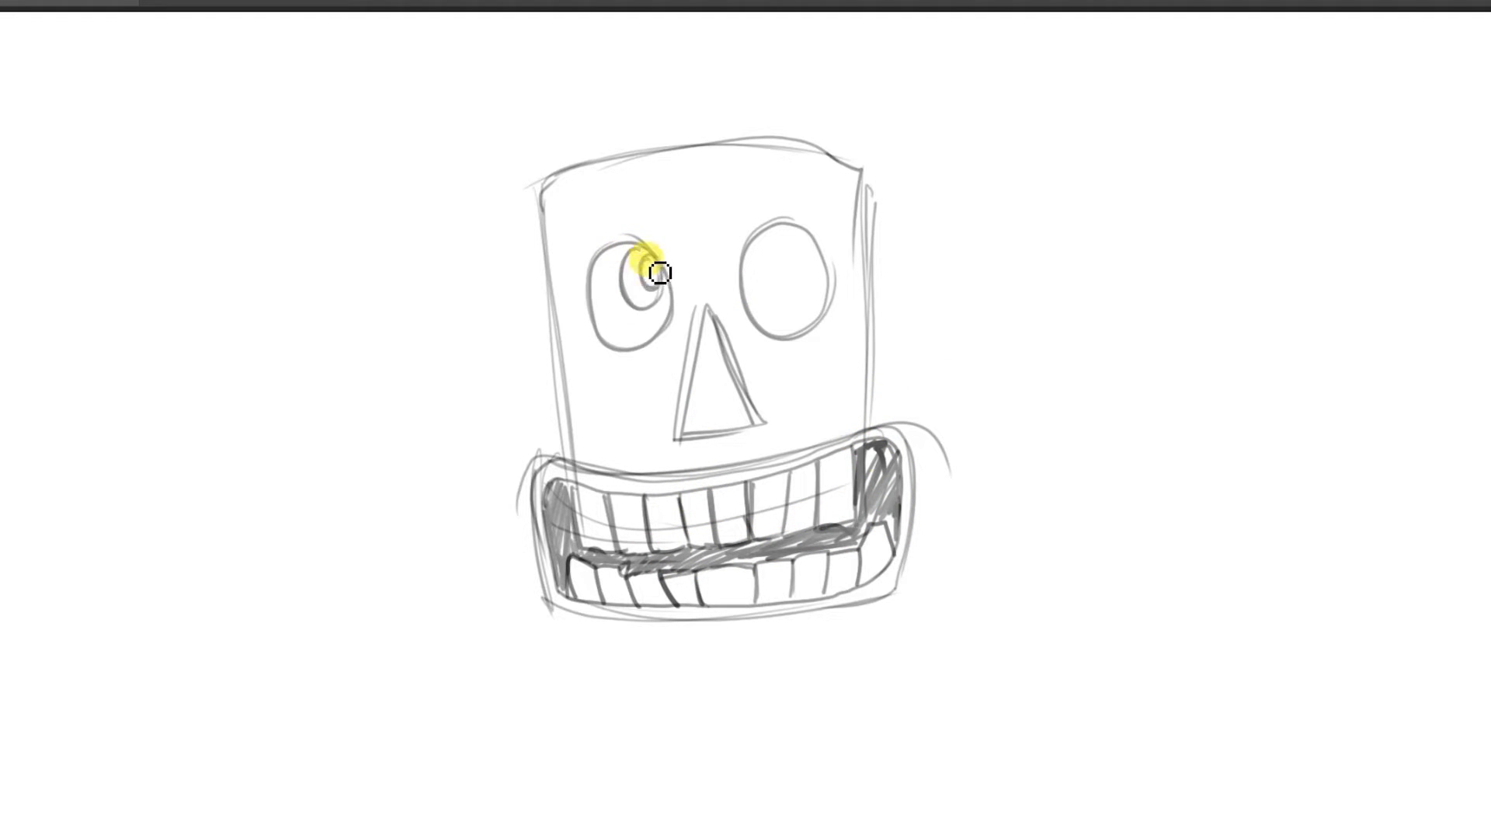
mouse_move(808, 233)
mouse_down()
mouse_move(815, 292)
mouse_move(822, 272)
mouse_up()
mouse_move(666, 193)
mouse_down()
mouse_move(682, 210)
mouse_move(612, 223)
mouse_move(616, 200)
mouse_move(635, 226)
mouse_move(645, 201)
mouse_up()
mouse_move(742, 203)
mouse_down()
mouse_move(833, 229)
mouse_move(820, 192)
mouse_move(744, 227)
mouse_move(816, 194)
mouse_move(838, 226)
mouse_up()
mouse_move(632, 426)
mouse_down()
mouse_move(689, 443)
mouse_move(715, 334)
mouse_move(696, 437)
mouse_move(765, 424)
mouse_up()
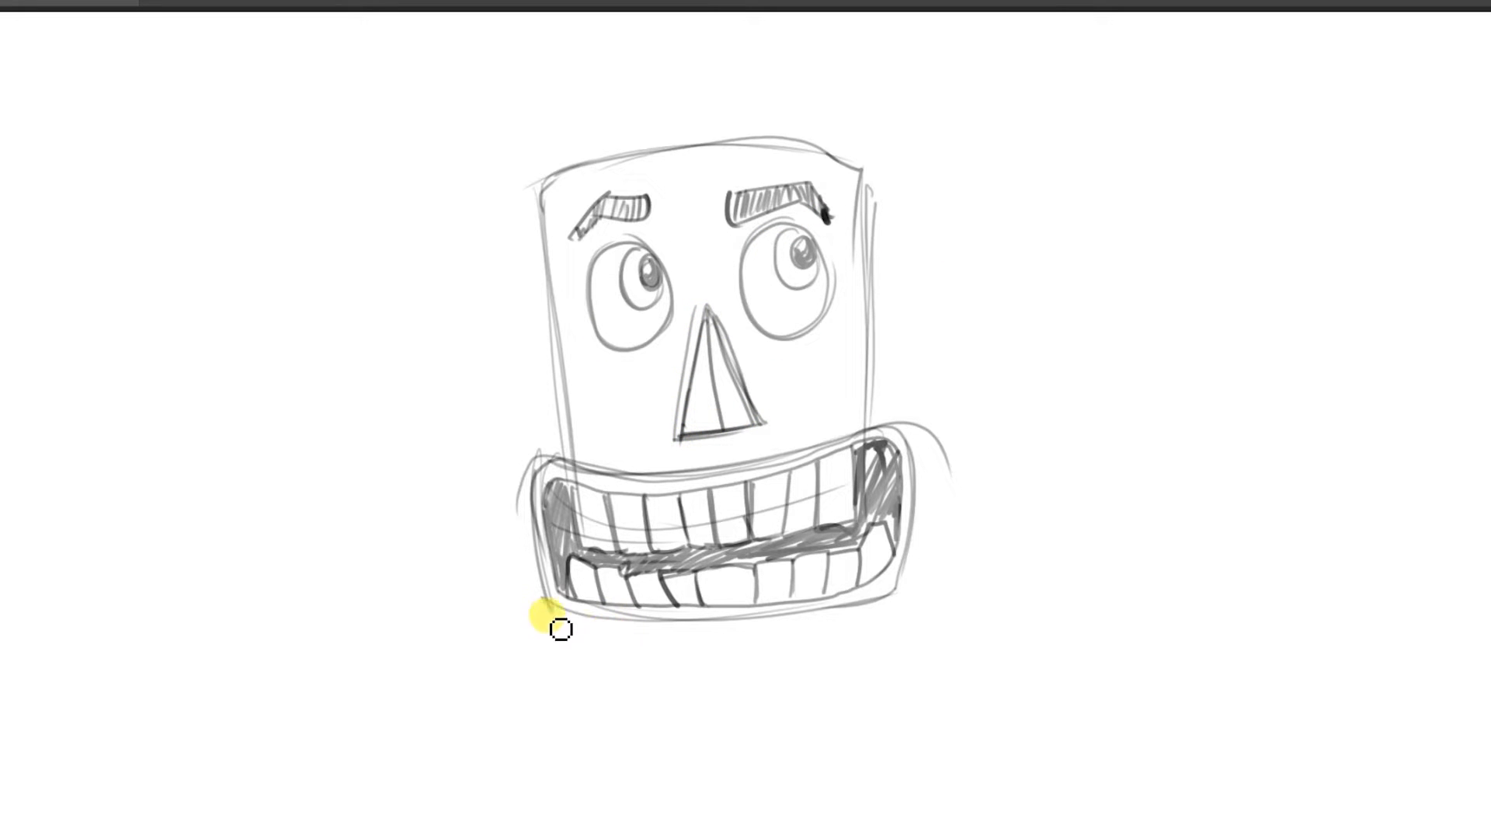
Sketch the flared beard outline below the mouth, with slanted sides and a curved lower edge
drag(550, 610, 536, 708)
mouse_move(895, 573)
mouse_down()
mouse_move(941, 681)
mouse_move(582, 730)
mouse_up()
drag(582, 730, 963, 681)
drag(539, 594, 521, 741)
drag(511, 734, 955, 731)
drag(604, 738, 940, 716)
drag(899, 579, 929, 711)
Divide the beard into wide vertical strands and sketch an uneven hem along their lower ends
drag(703, 614, 712, 728)
drag(771, 608, 792, 738)
mouse_move(697, 643)
mouse_down()
mouse_move(700, 765)
mouse_move(799, 756)
mouse_up()
drag(775, 613, 796, 753)
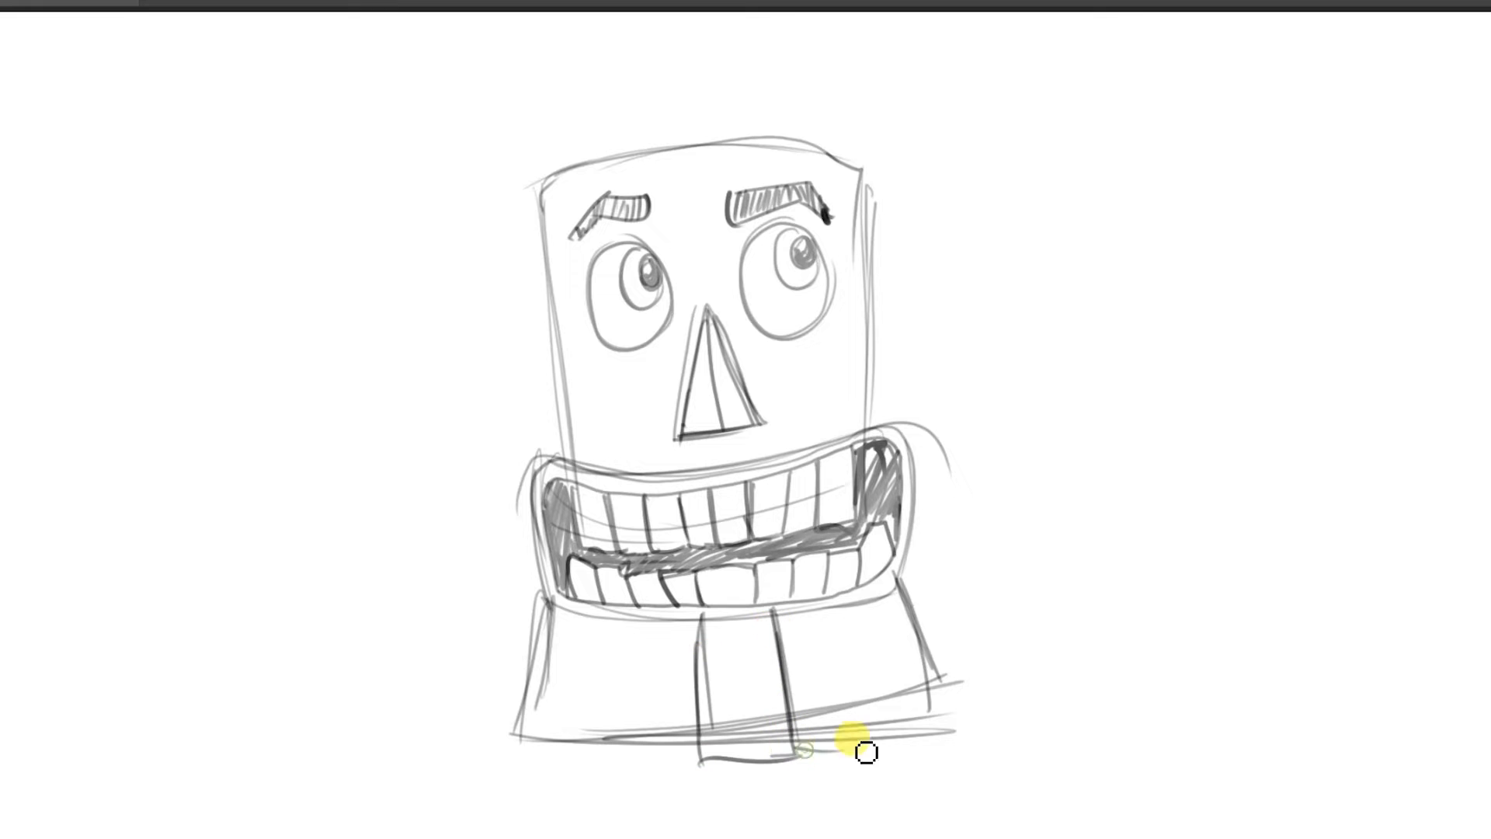
drag(820, 627, 859, 750)
drag(797, 748, 919, 736)
drag(876, 627, 915, 749)
drag(896, 602, 950, 719)
drag(654, 766, 713, 771)
drag(663, 639, 651, 767)
drag(616, 634, 603, 770)
drag(603, 765, 690, 770)
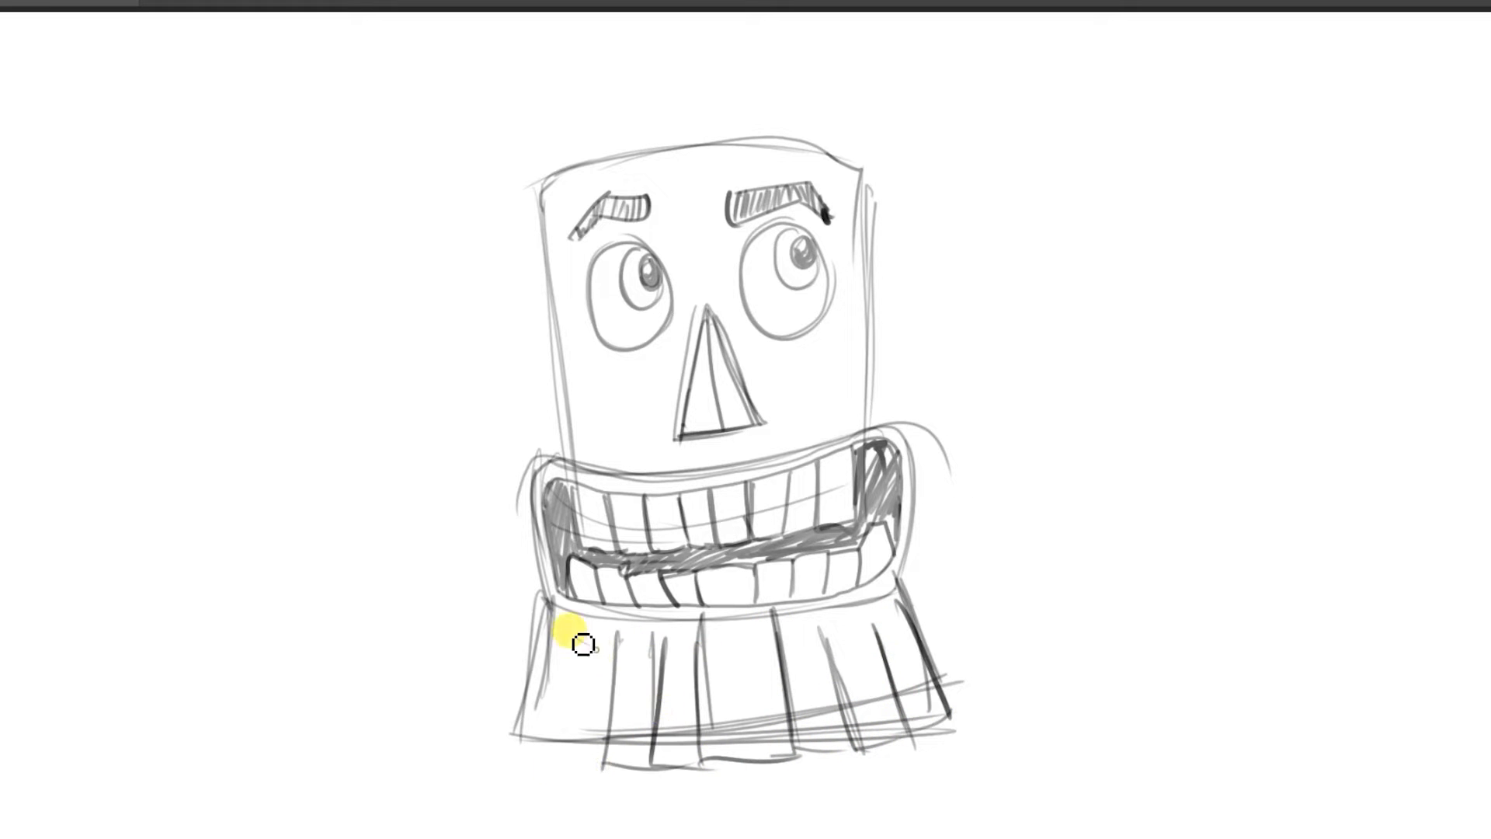
drag(572, 640, 549, 764)
drag(548, 764, 605, 764)
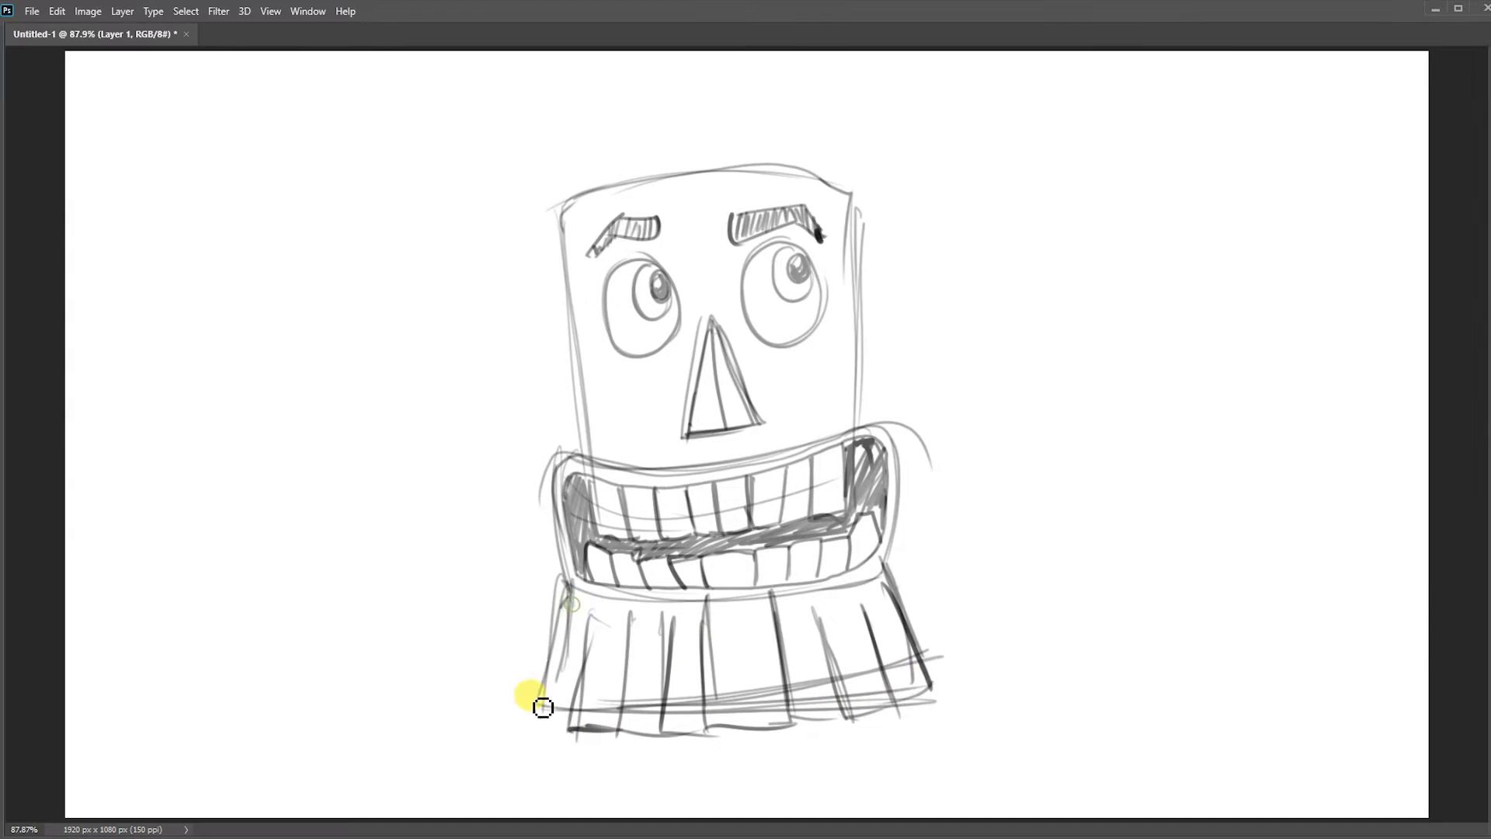
Fill the beard with denser, darker vertical strands and reinforce its scalloped hem and outer edges
drag(569, 596, 529, 720)
drag(530, 699, 572, 728)
drag(726, 648, 742, 731)
mouse_move(735, 629)
mouse_down()
mouse_move(757, 730)
mouse_move(779, 729)
mouse_up()
drag(785, 648, 804, 722)
drag(789, 603, 825, 715)
mouse_move(828, 599)
mouse_down()
mouse_move(864, 708)
mouse_move(891, 665)
mouse_up()
drag(690, 608, 701, 725)
mouse_move(666, 596)
mouse_down()
mouse_move(660, 729)
mouse_move(620, 729)
mouse_up()
drag(588, 633, 568, 724)
drag(773, 615, 789, 719)
mouse_move(705, 614)
mouse_down()
mouse_move(701, 726)
mouse_move(808, 726)
mouse_up()
drag(811, 614, 830, 722)
drag(850, 597, 893, 715)
drag(699, 734, 614, 730)
drag(590, 633, 571, 730)
drag(571, 618, 548, 708)
drag(884, 576, 904, 633)
Strengthen the lower lip line and the head's top edge, and add short wood-grain marks on the forehead and cheeks
mouse_move(562, 559)
mouse_down()
mouse_move(886, 580)
mouse_move(891, 544)
mouse_up()
drag(720, 177, 865, 203)
drag(710, 256, 706, 300)
drag(822, 362, 811, 406)
drag(648, 389, 648, 413)
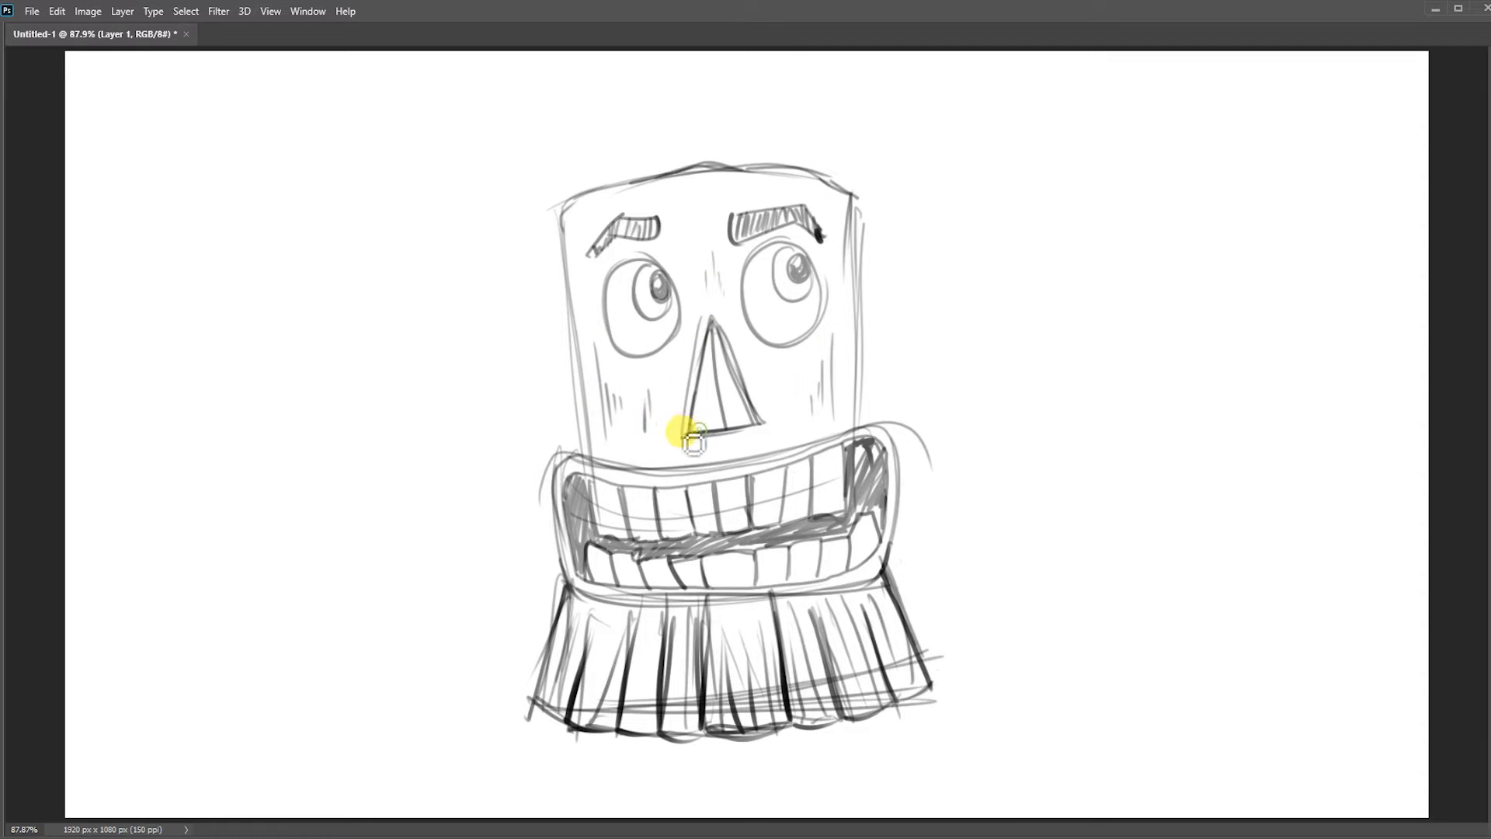
Sketch a pointed leaf-shaped ear with veins on each side of the head
mouse_move(455, 254)
mouse_down()
mouse_move(573, 295)
mouse_move(578, 384)
mouse_up()
drag(859, 322, 967, 223)
drag(870, 374, 967, 225)
drag(861, 350, 995, 225)
drag(885, 331, 924, 336)
drag(883, 281, 895, 319)
drag(902, 297, 934, 287)
drag(580, 368, 510, 292)
mouse_move(544, 362)
mouse_down()
mouse_move(511, 363)
mouse_move(503, 331)
mouse_up()
drag(519, 314, 496, 292)
Add lines to the beard and below the nose, darken the nose's base, and draw curved bags under both eyes
drag(723, 598, 725, 661)
drag(755, 598, 767, 672)
drag(723, 433, 725, 460)
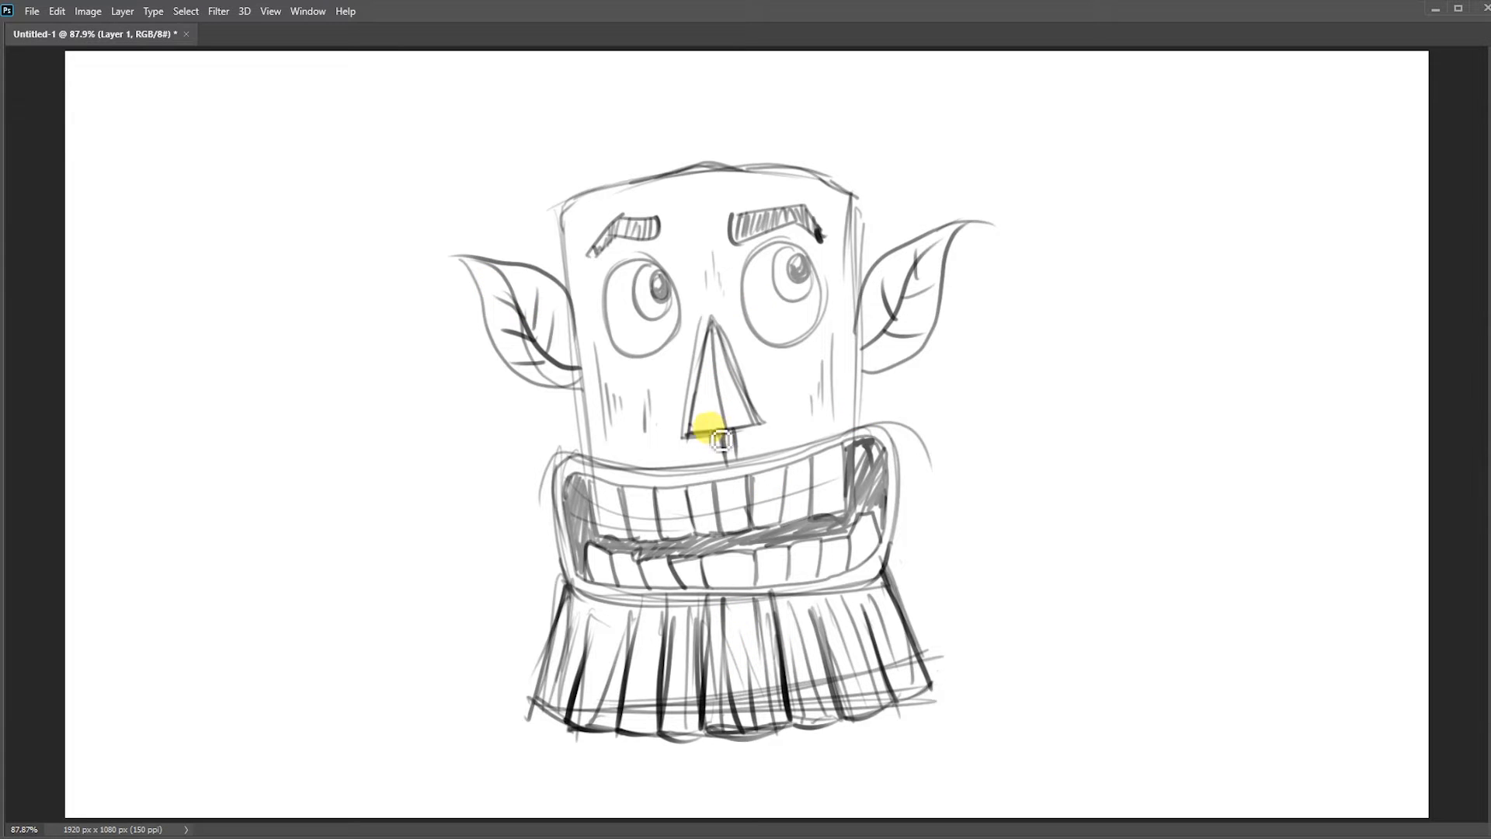
drag(711, 320, 765, 423)
drag(603, 344, 651, 371)
drag(747, 346, 806, 355)
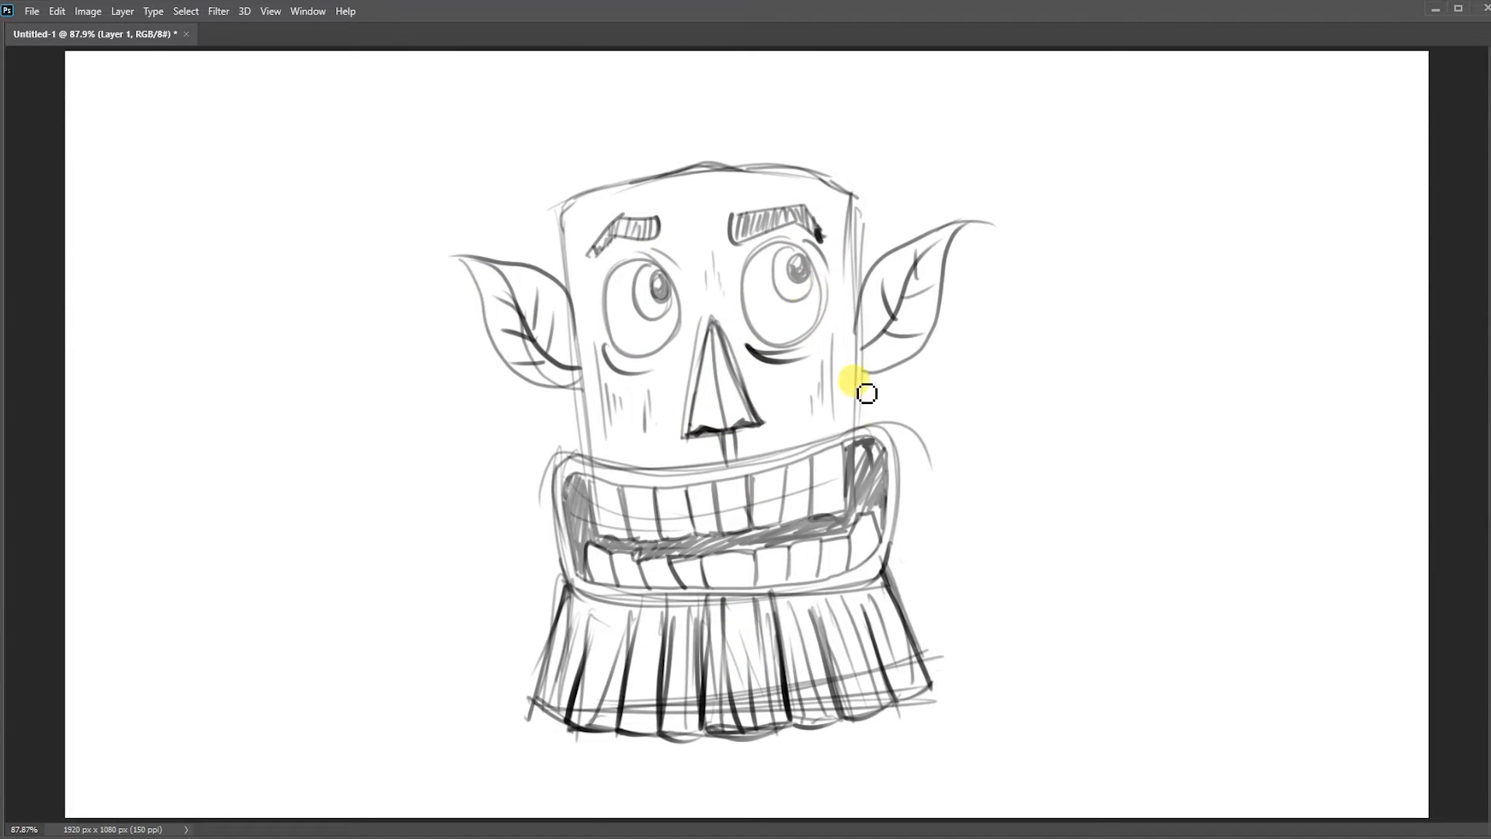
Finish the sketch with ring earrings, a thick dark mouth outline with shaded corners, and a small signature beside the beard
drag(763, 267, 747, 256)
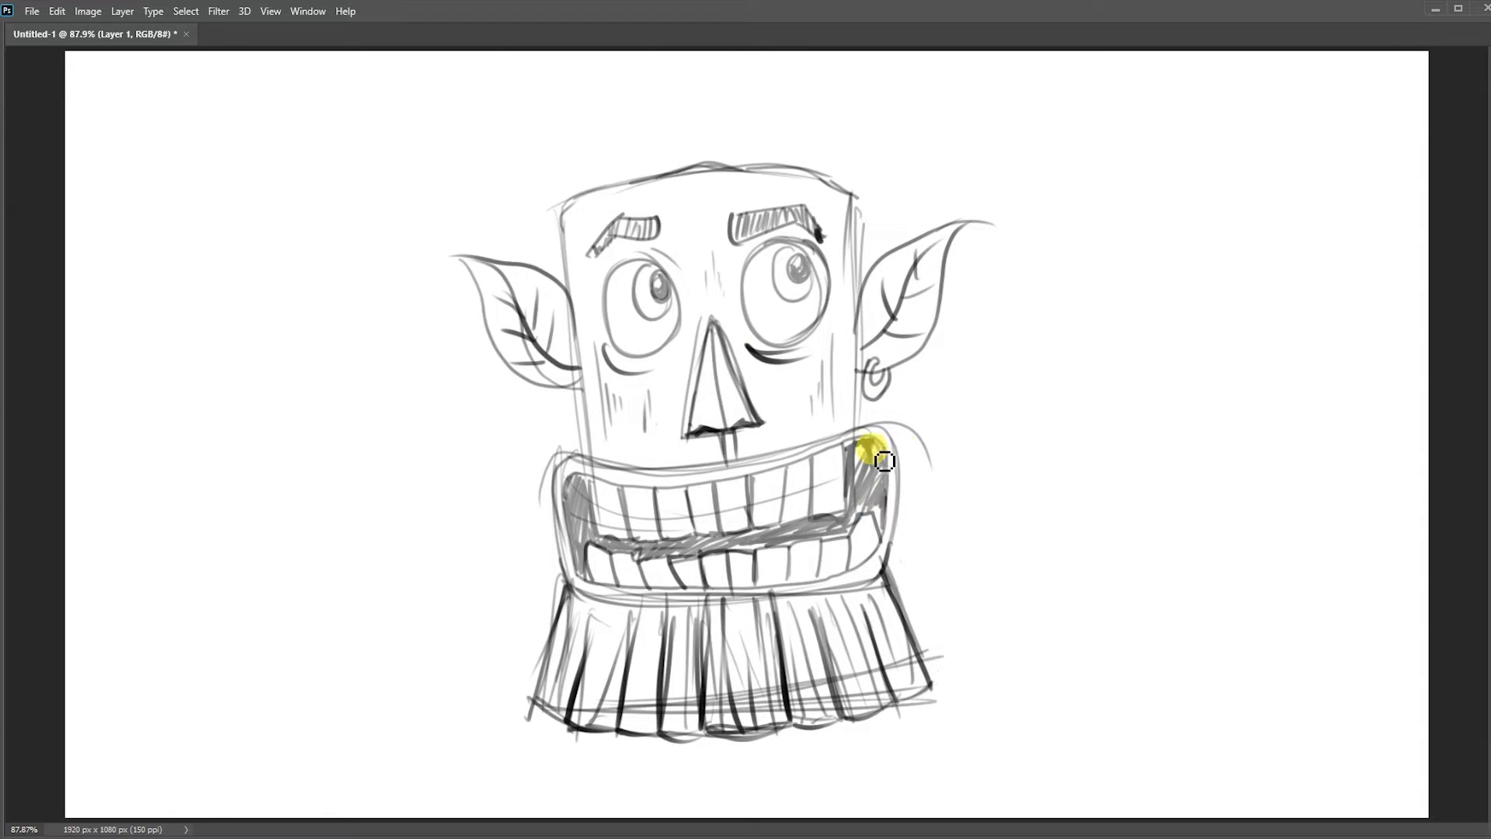
mouse_move(861, 454)
mouse_down()
mouse_move(849, 449)
mouse_move(850, 504)
mouse_up()
mouse_move(583, 475)
mouse_down()
mouse_move(598, 540)
mouse_move(617, 553)
mouse_move(694, 542)
mouse_move(865, 464)
mouse_move(889, 511)
mouse_up()
drag(910, 581, 938, 572)
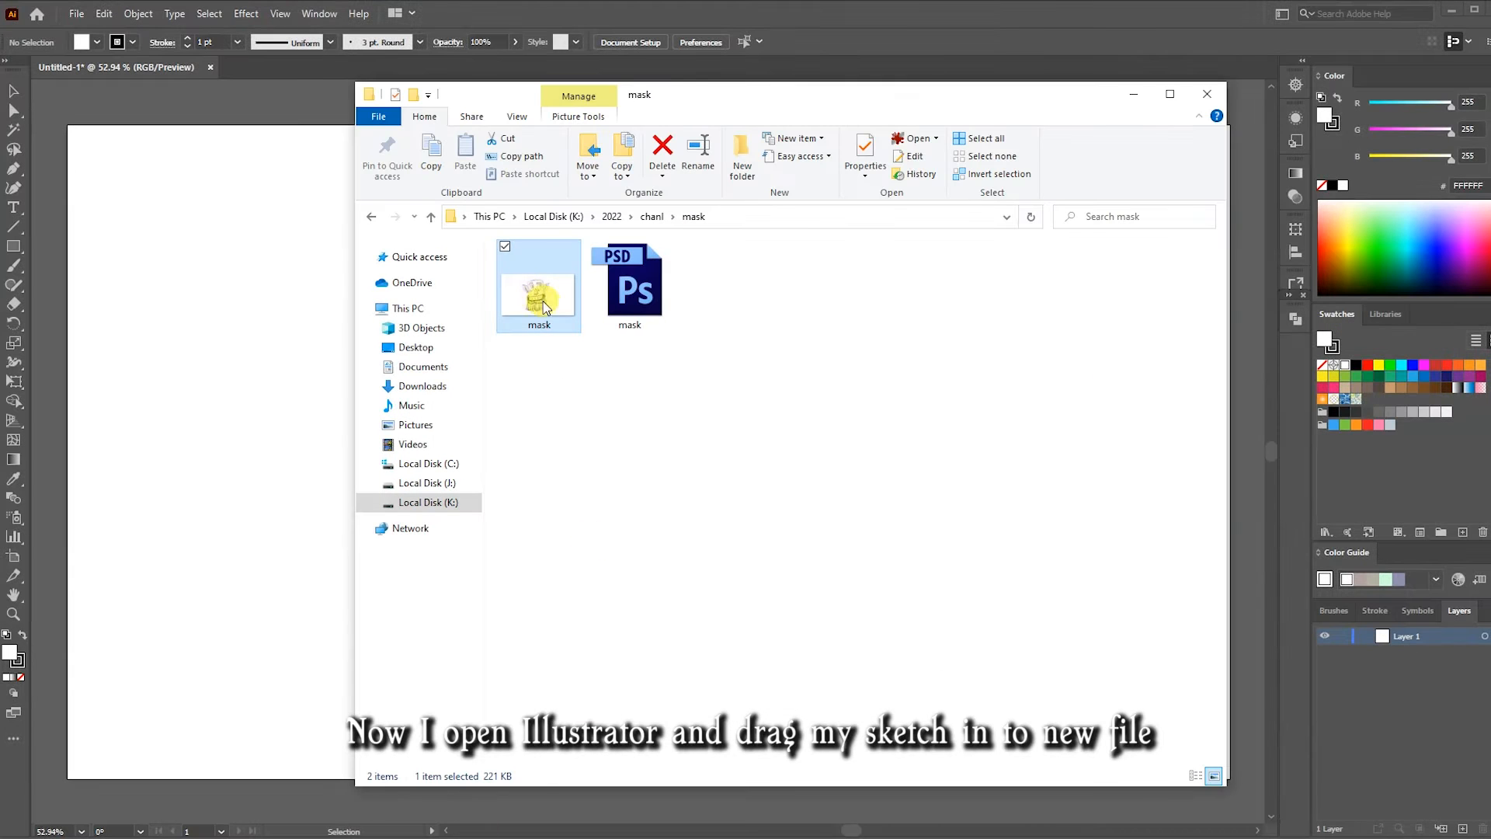
Switch to Illustrator, place the mask image on the artboard, and enlarge it to about 1859 × 1046 px
drag(543, 307, 257, 513)
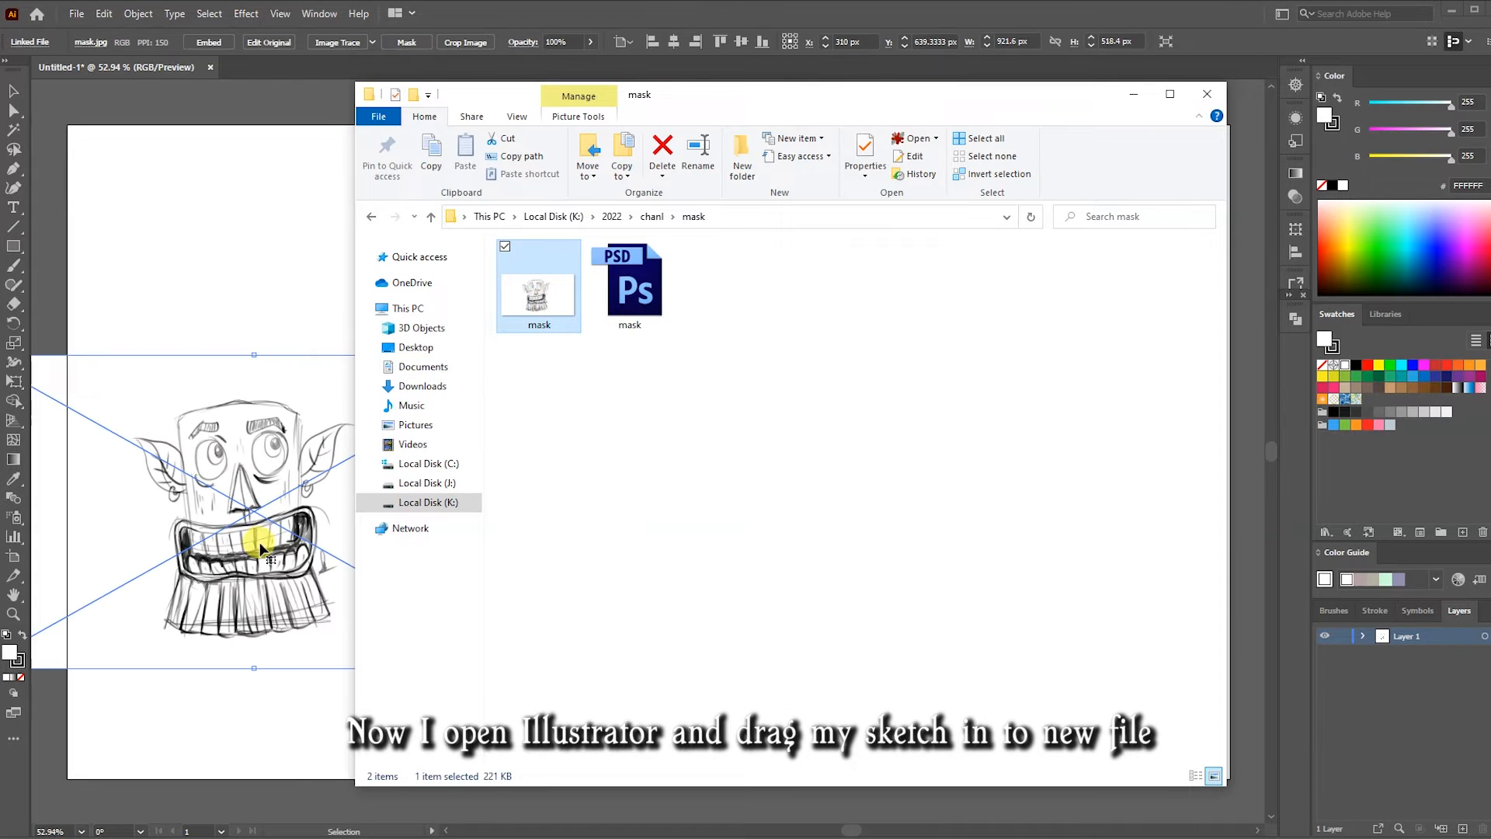
mouse_move(664, 471)
mouse_down()
mouse_move(1108, 694)
mouse_move(1216, 765)
mouse_up()
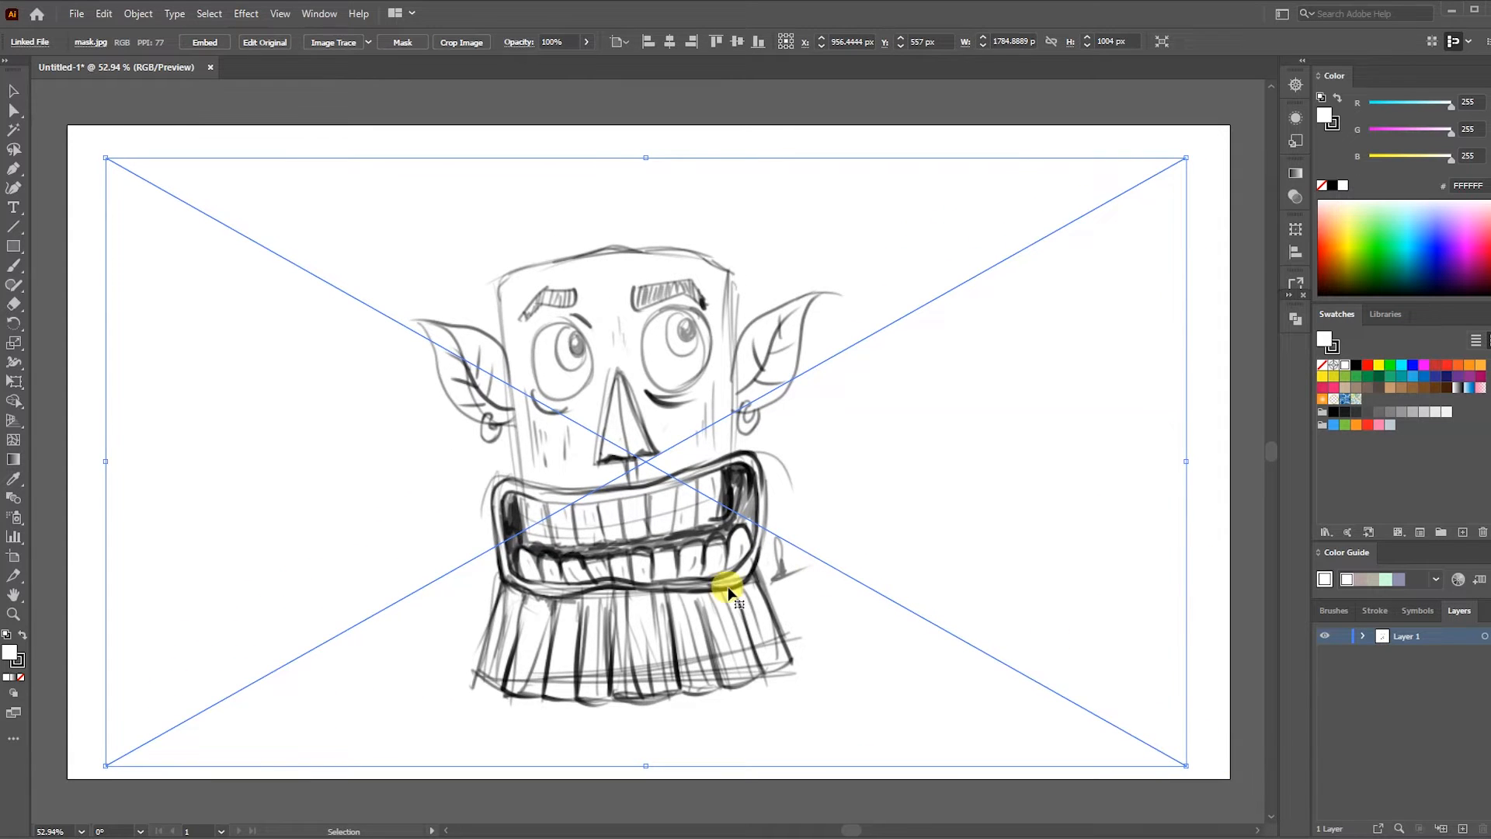
drag(106, 153, 61, 134)
drag(649, 515, 667, 531)
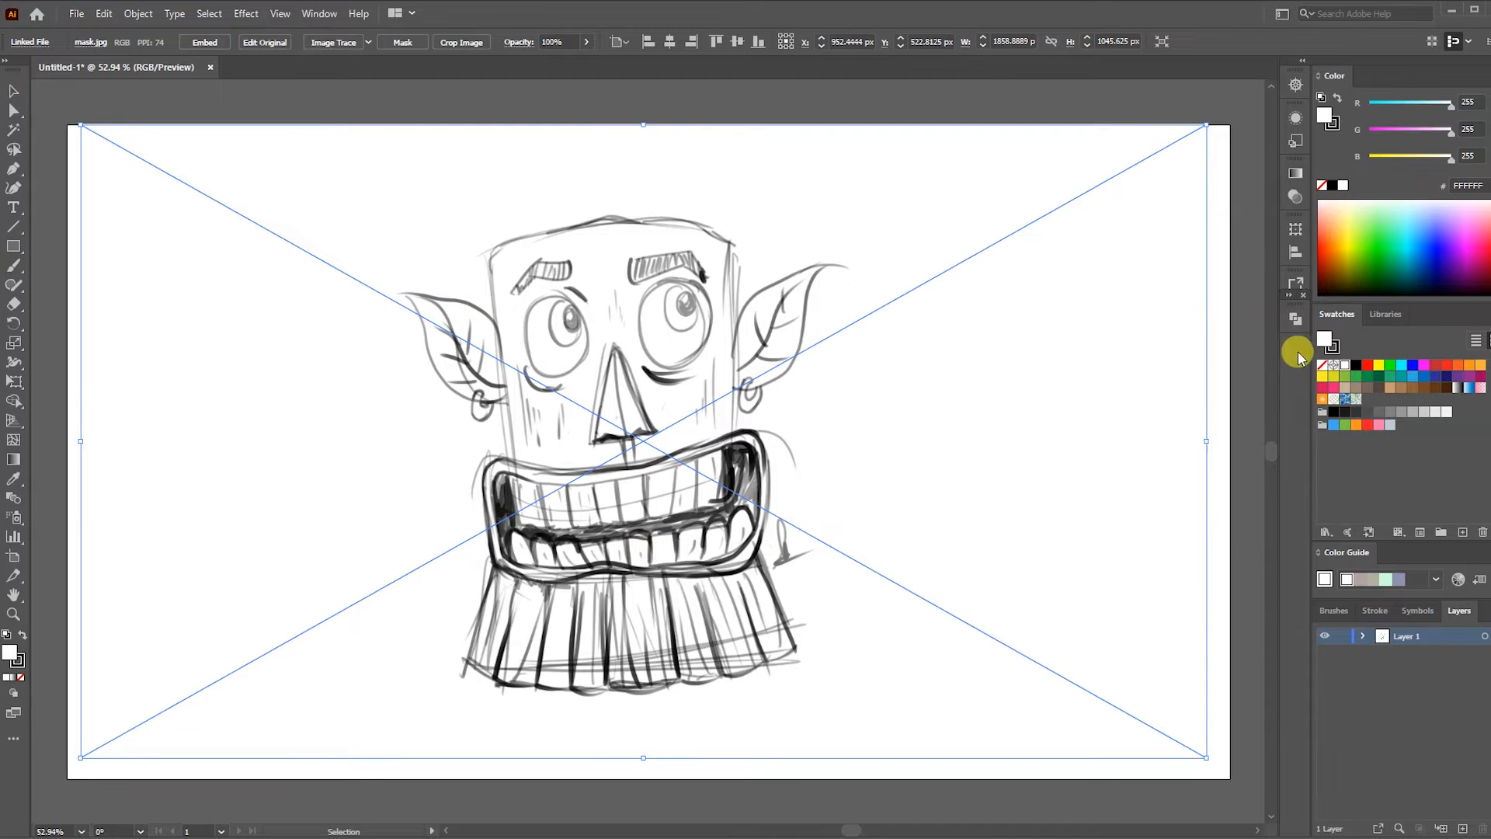
Lower the placed sketch's opacity to a faint guide, lock its layer, and create a new layer above it
click(586, 43)
drag(557, 60, 552, 66)
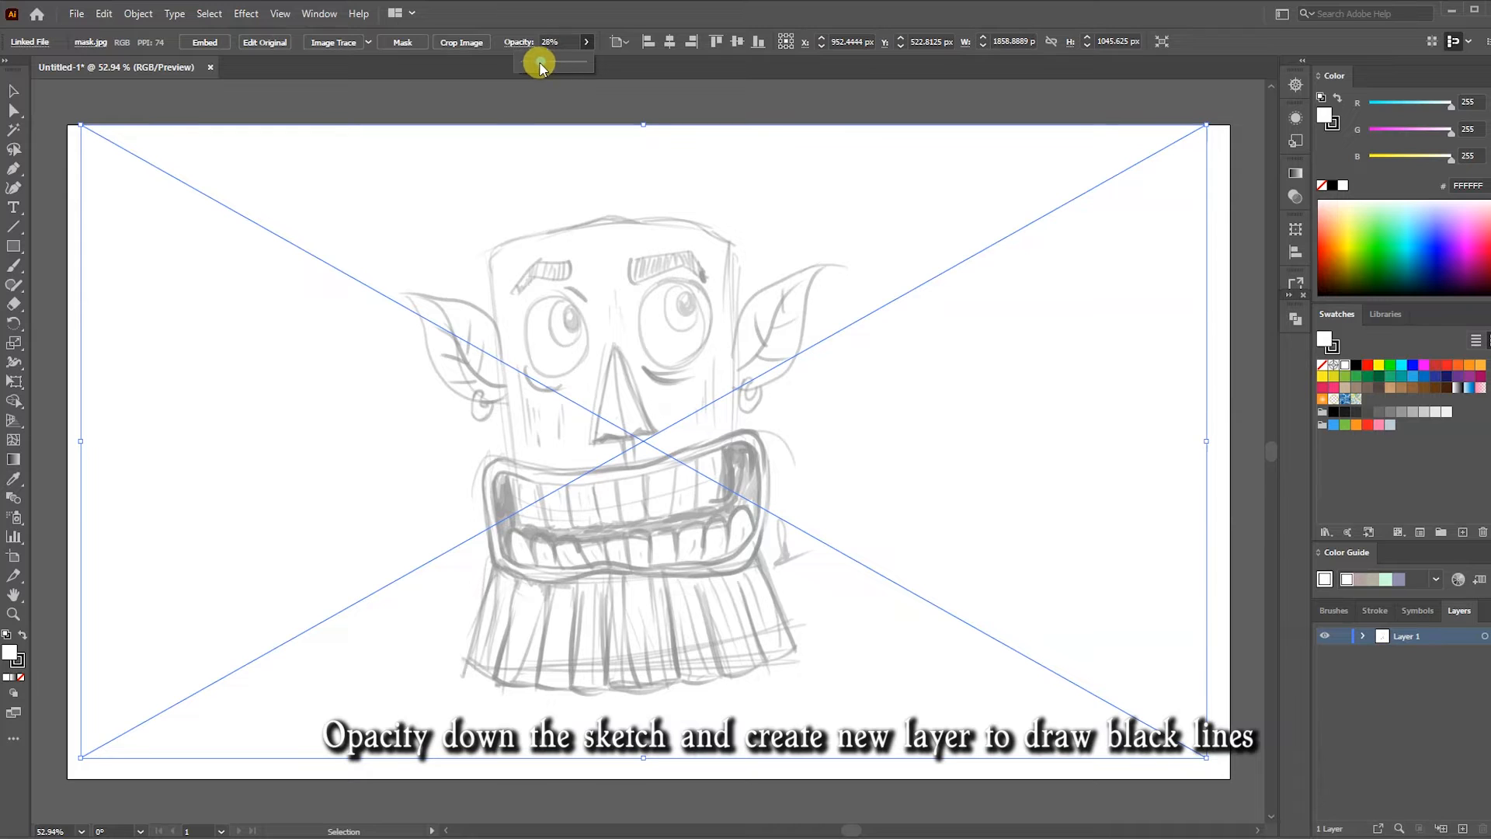
drag(543, 65, 546, 71)
click(1342, 636)
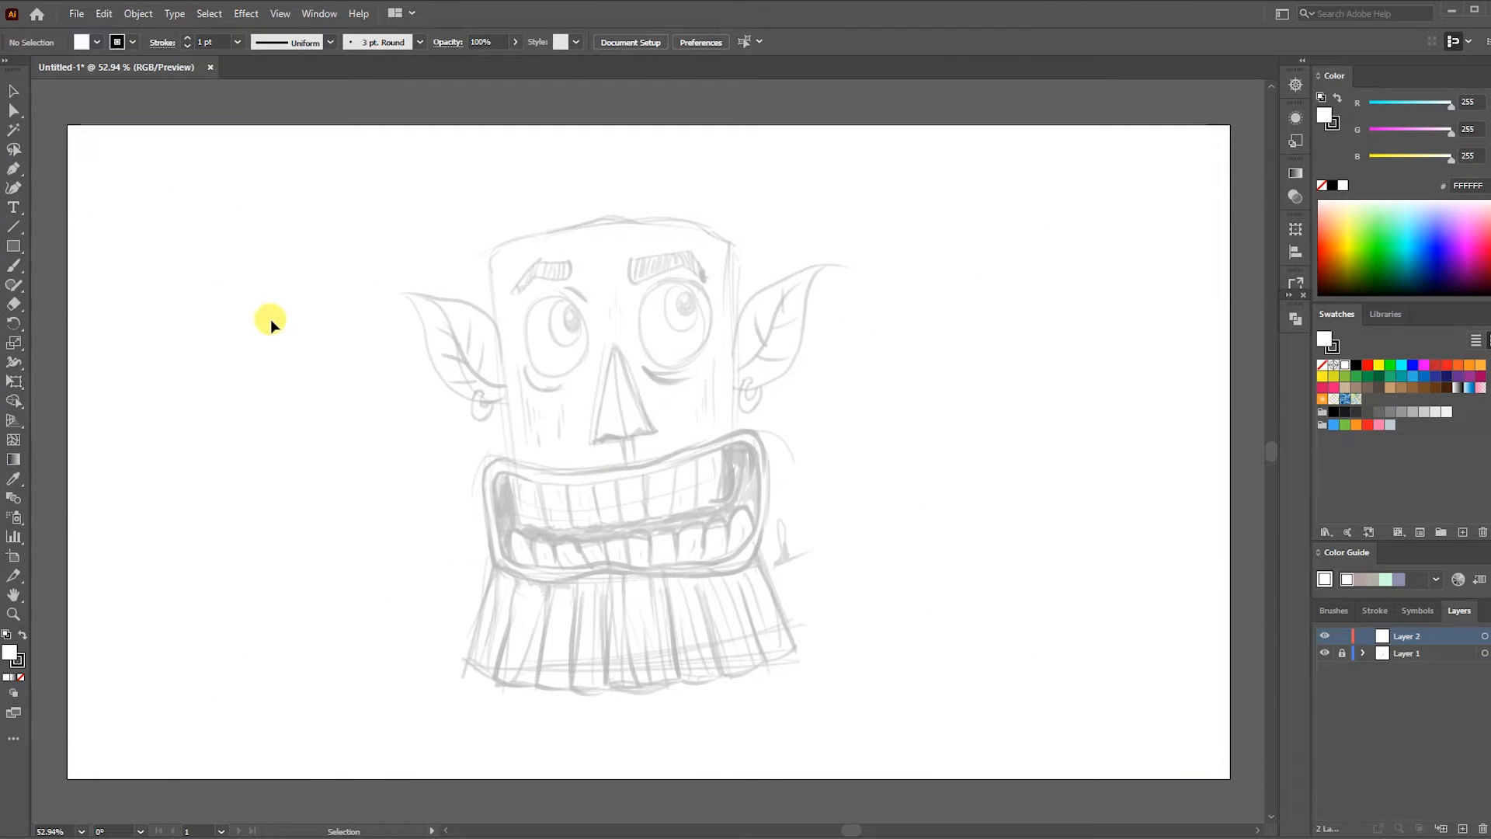
Trace the head as a closed Pen path with no fill and a 6 pt black stroke
key(p)
key(ctrl+plus)
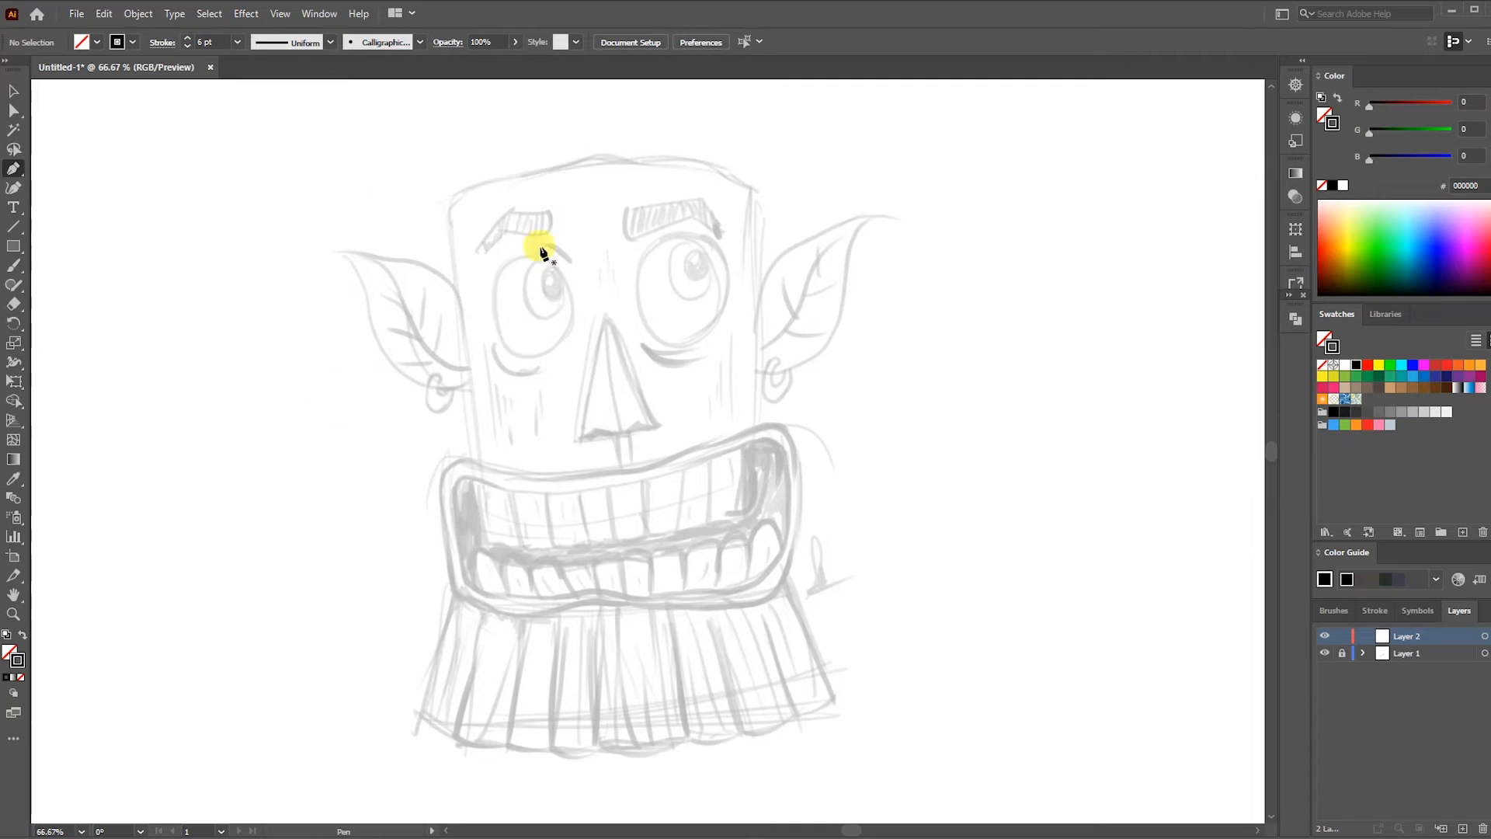
click(697, 161)
drag(622, 162, 451, 234)
click(463, 318)
drag(485, 467, 505, 475)
drag(624, 473, 757, 419)
drag(752, 188, 729, 172)
drag(696, 162, 659, 164)
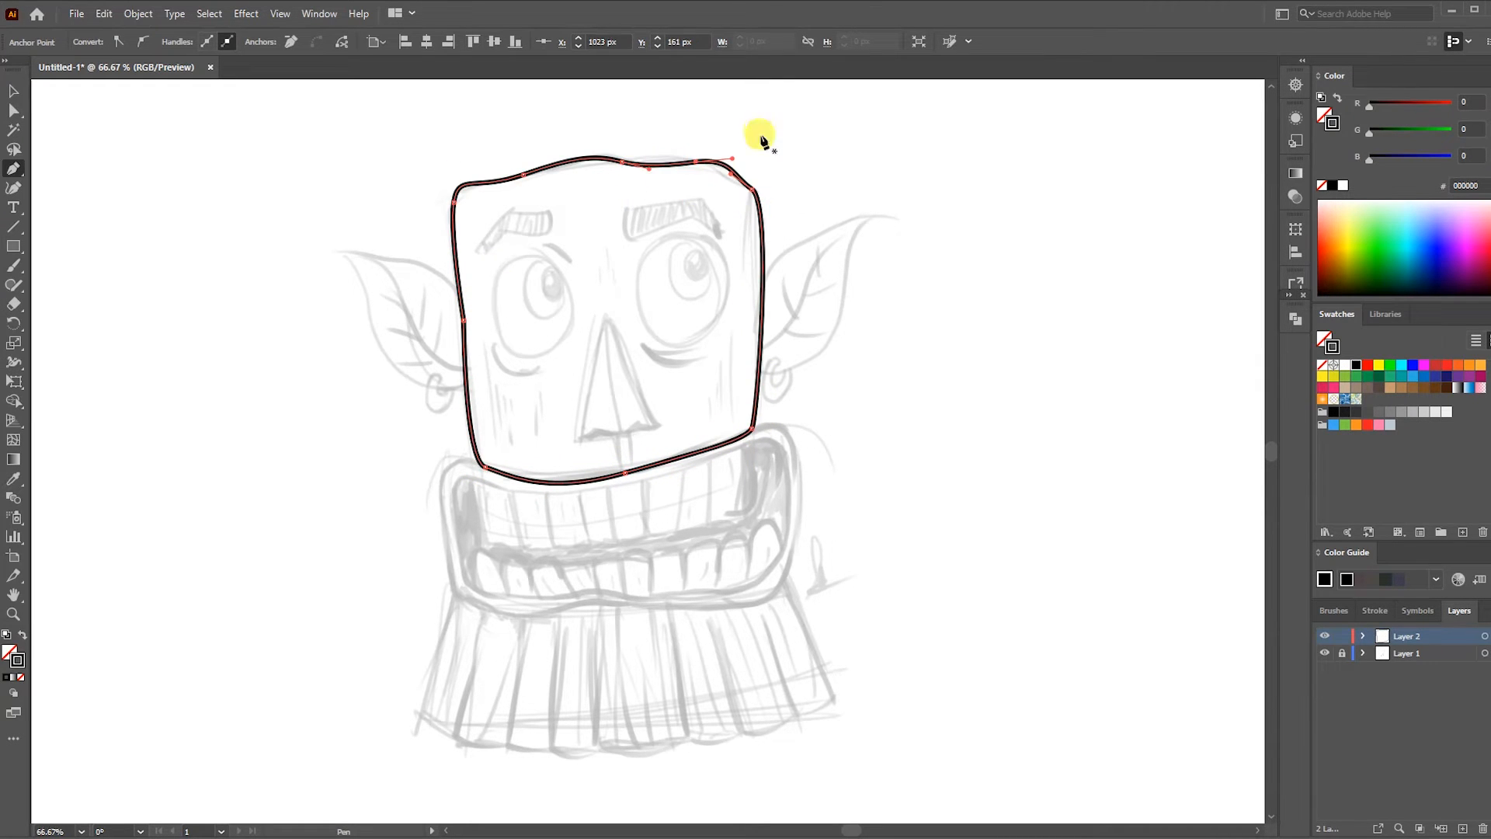
Refine the head outline by rounding its upper-right corner and bowing its left side slightly outward
click(17, 113)
drag(733, 159, 763, 217)
click(752, 189)
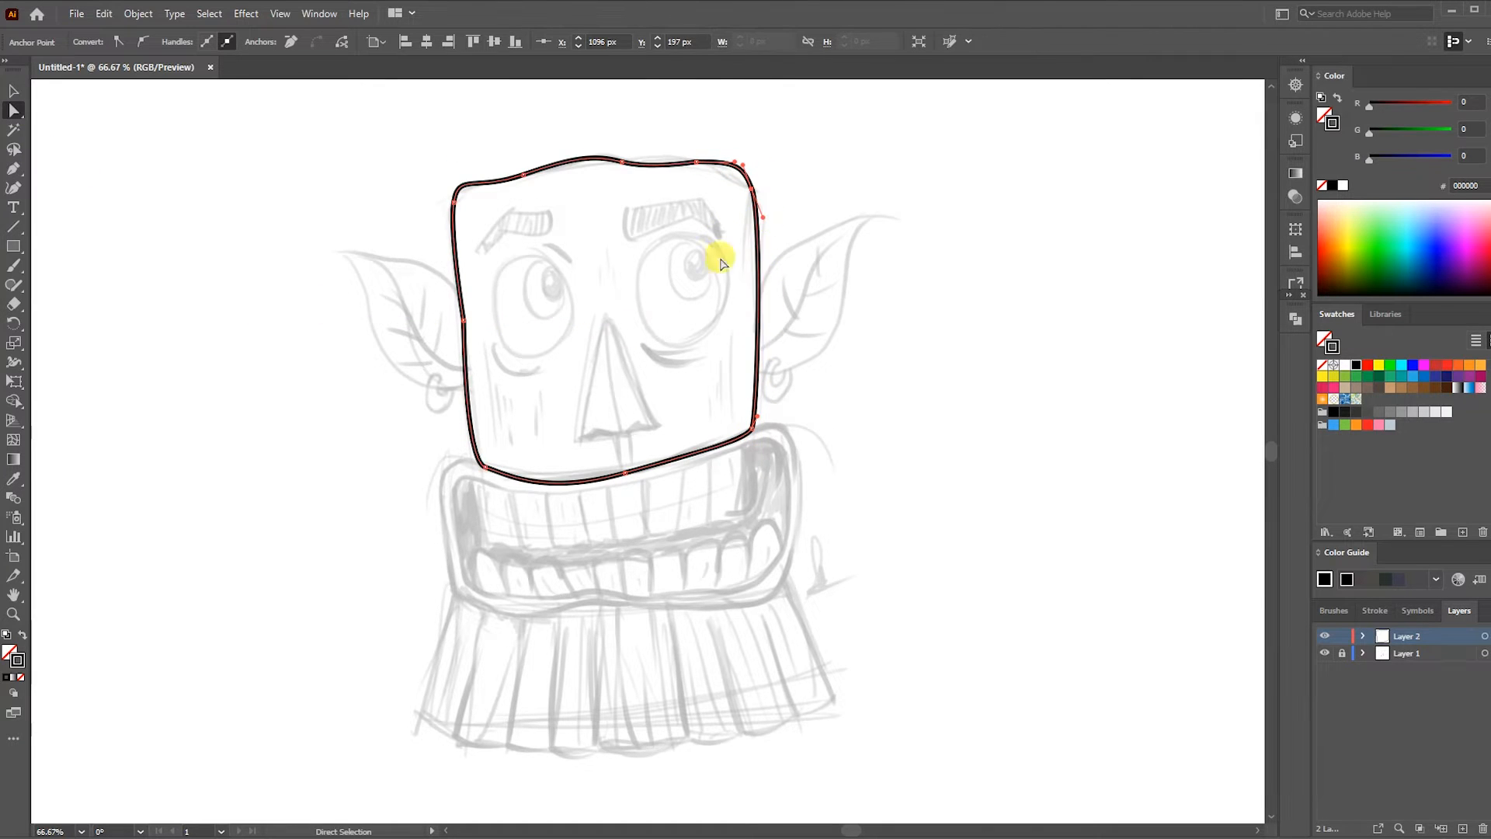
click(457, 330)
drag(457, 330, 449, 309)
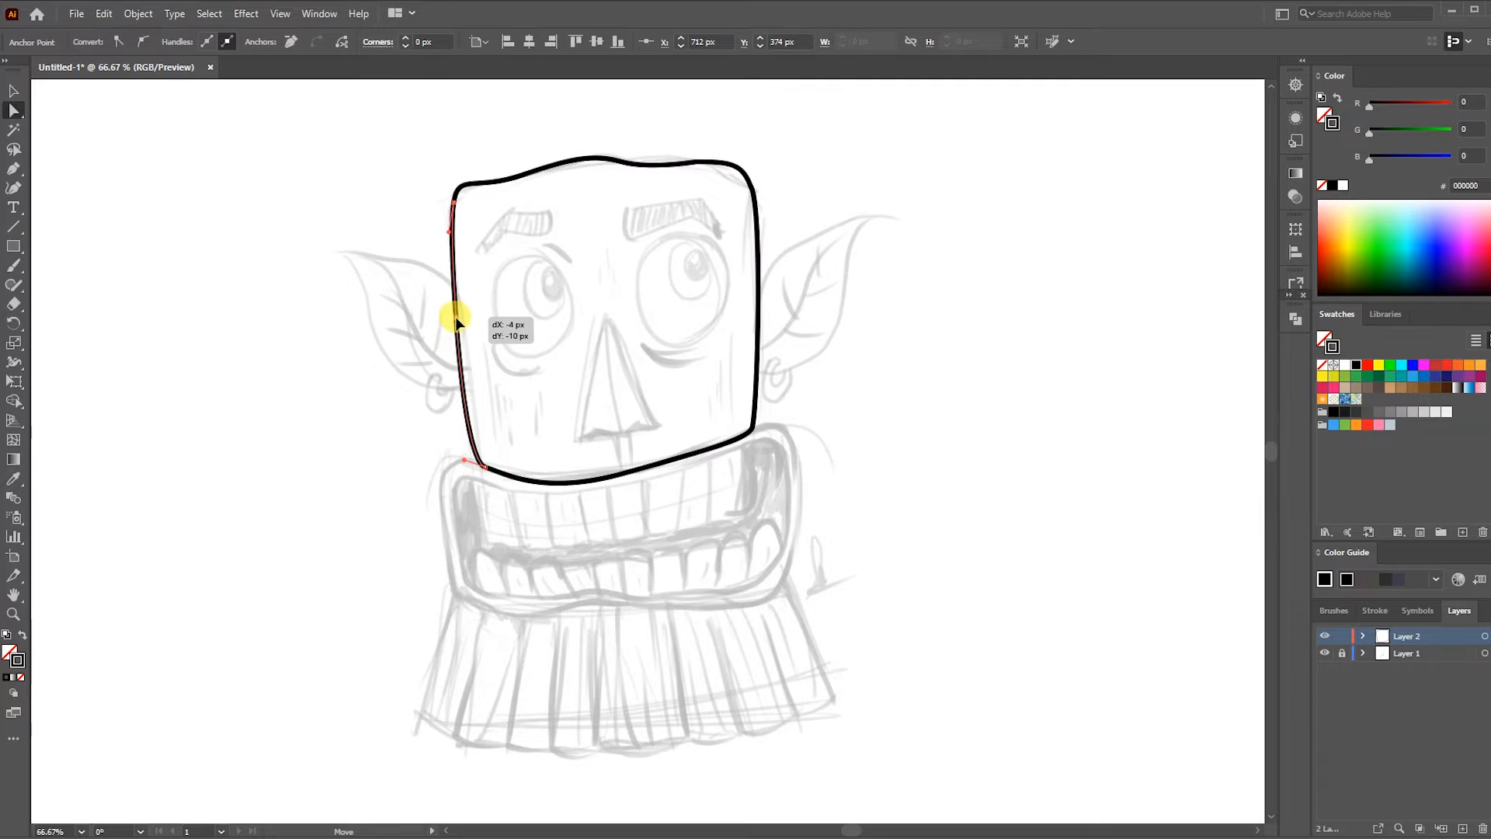
click(334, 438)
Trace the outer lip outline as a closed Pen path around the mouth and smooth its lower-left corner
click(14, 171)
click(465, 459)
drag(439, 489, 446, 530)
drag(458, 596, 472, 606)
drag(753, 604, 789, 533)
click(799, 528)
click(783, 427)
click(699, 451)
click(649, 472)
click(464, 459)
key(a)
click(470, 612)
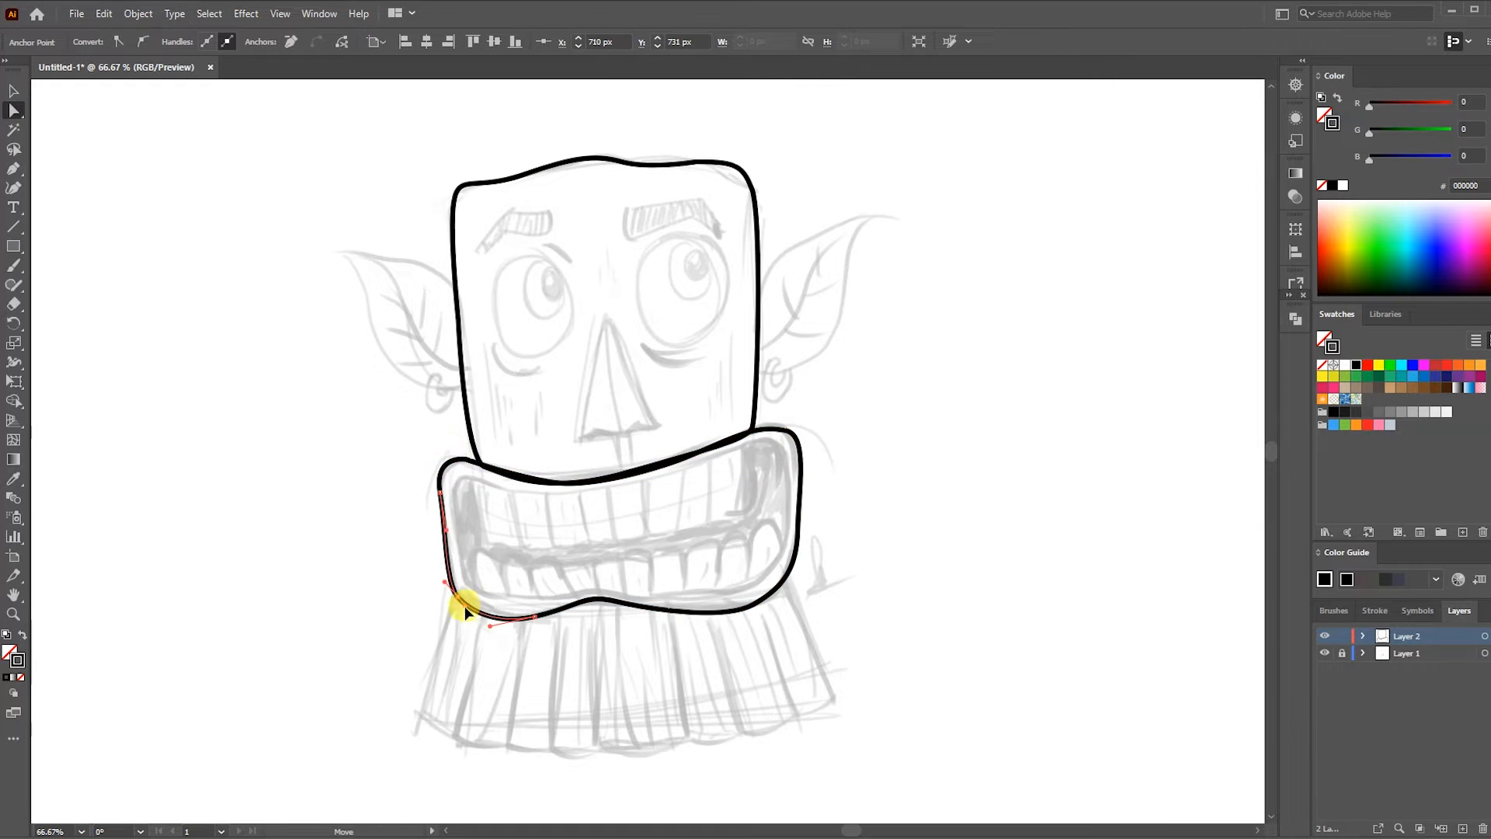
click(834, 502)
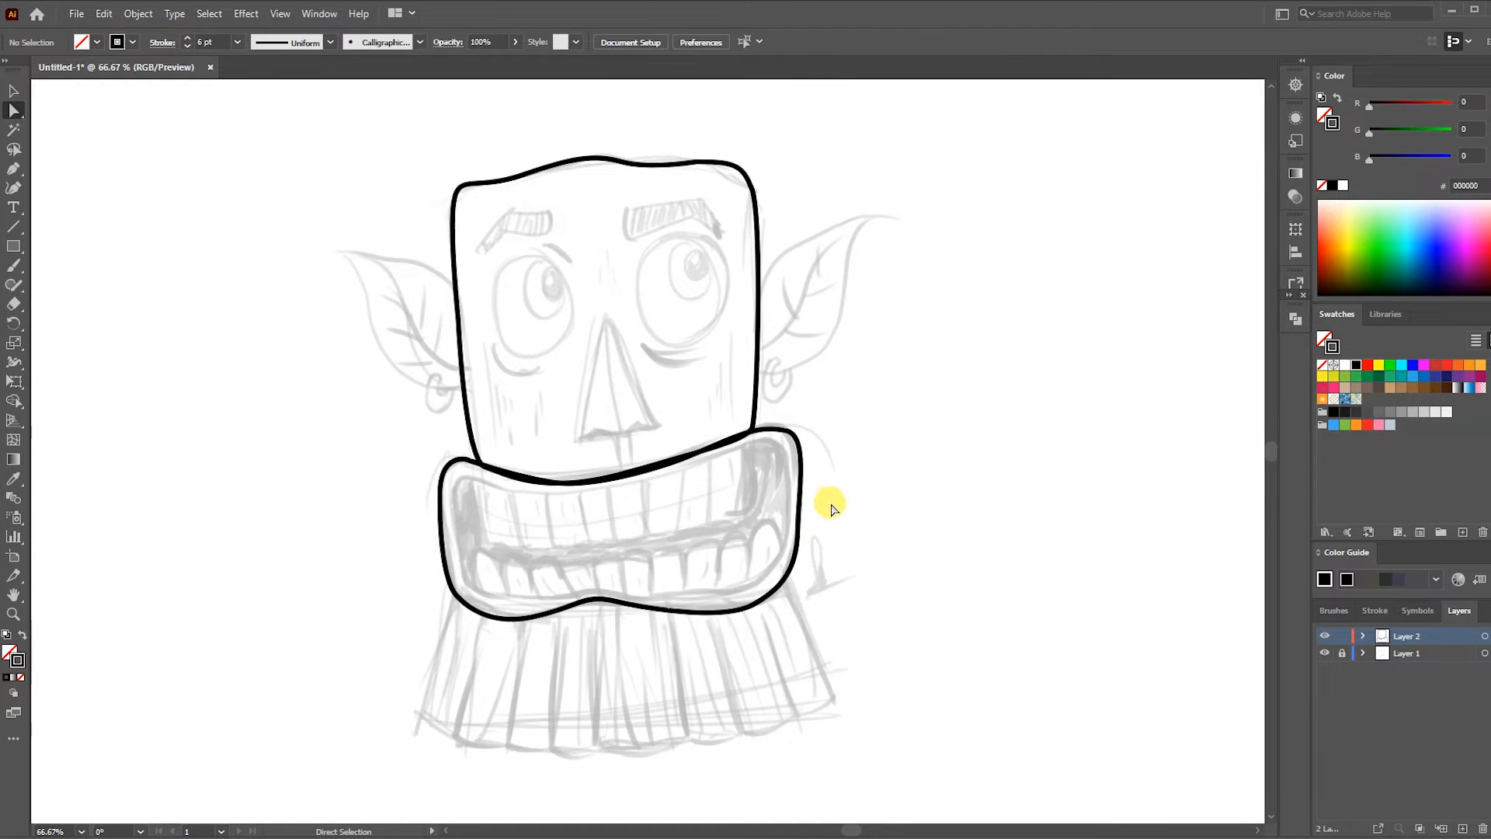
Trace the beard outline below the mouth as a closed Pen path with straight sides and a scalloped hem
key(p)
click(453, 601)
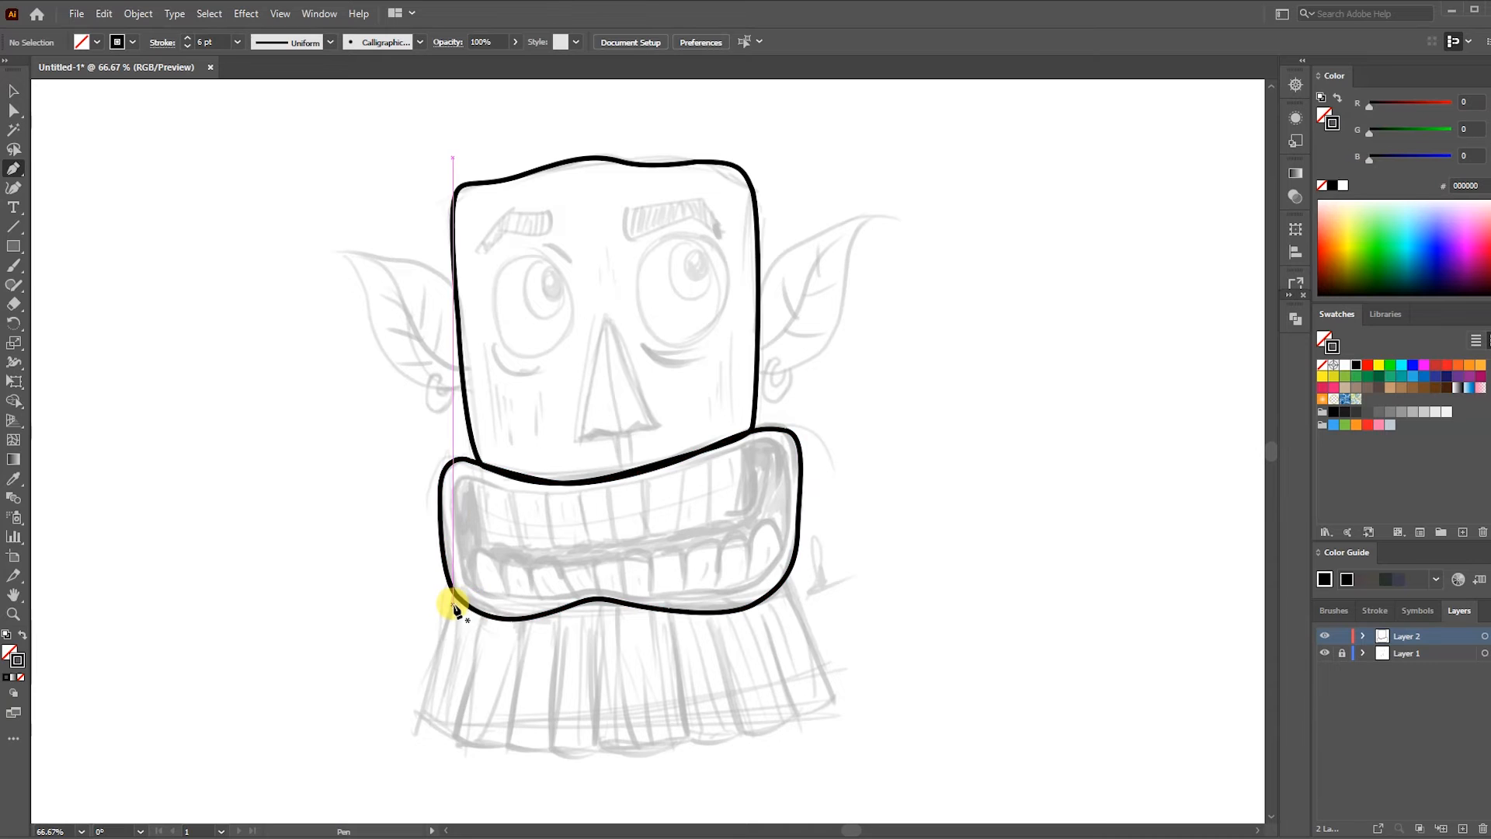
click(419, 716)
drag(460, 745, 476, 742)
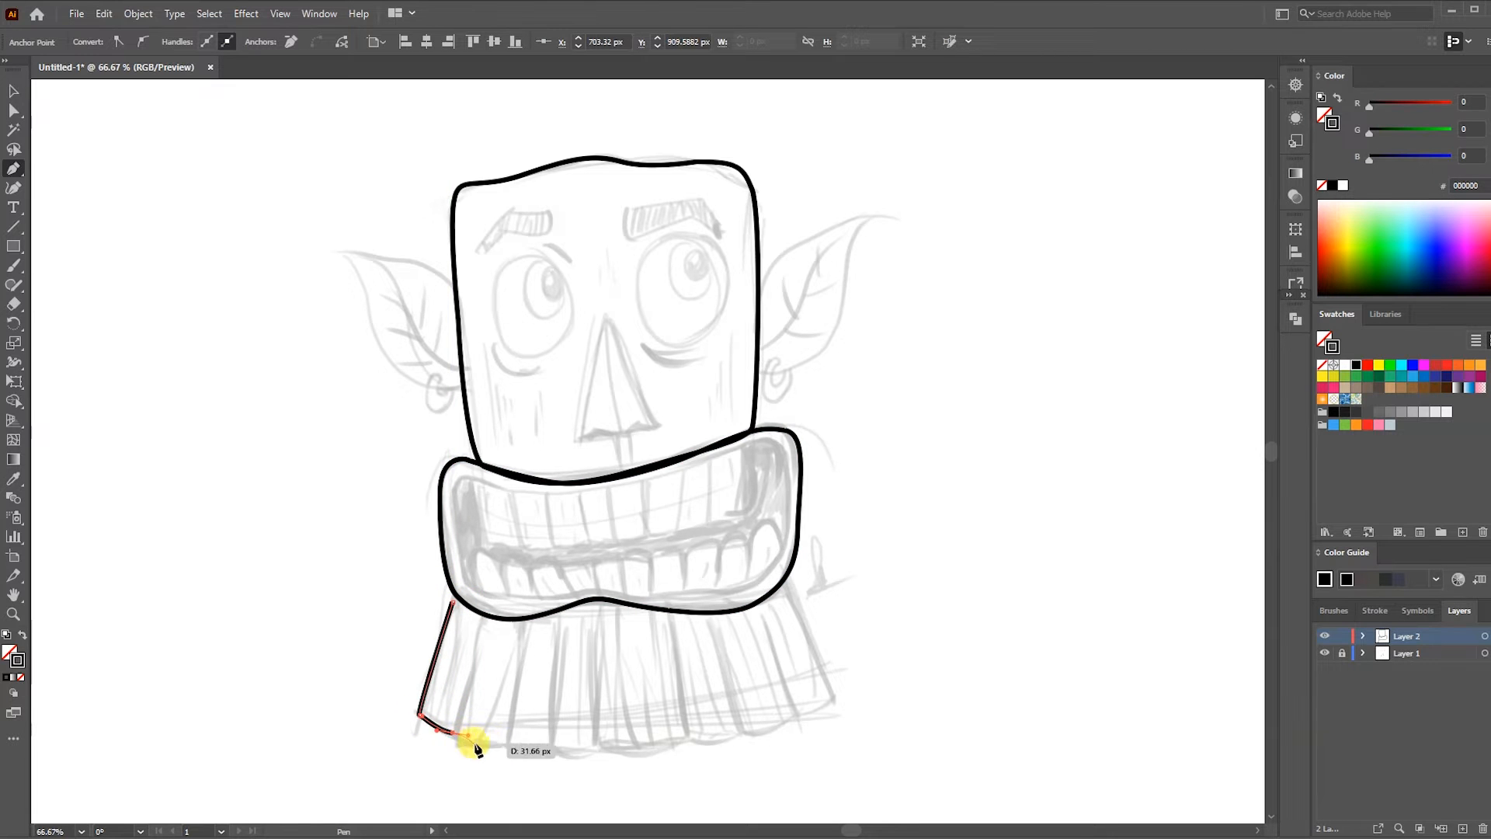
click(510, 744)
click(595, 752)
click(638, 750)
drag(685, 743, 804, 703)
click(847, 710)
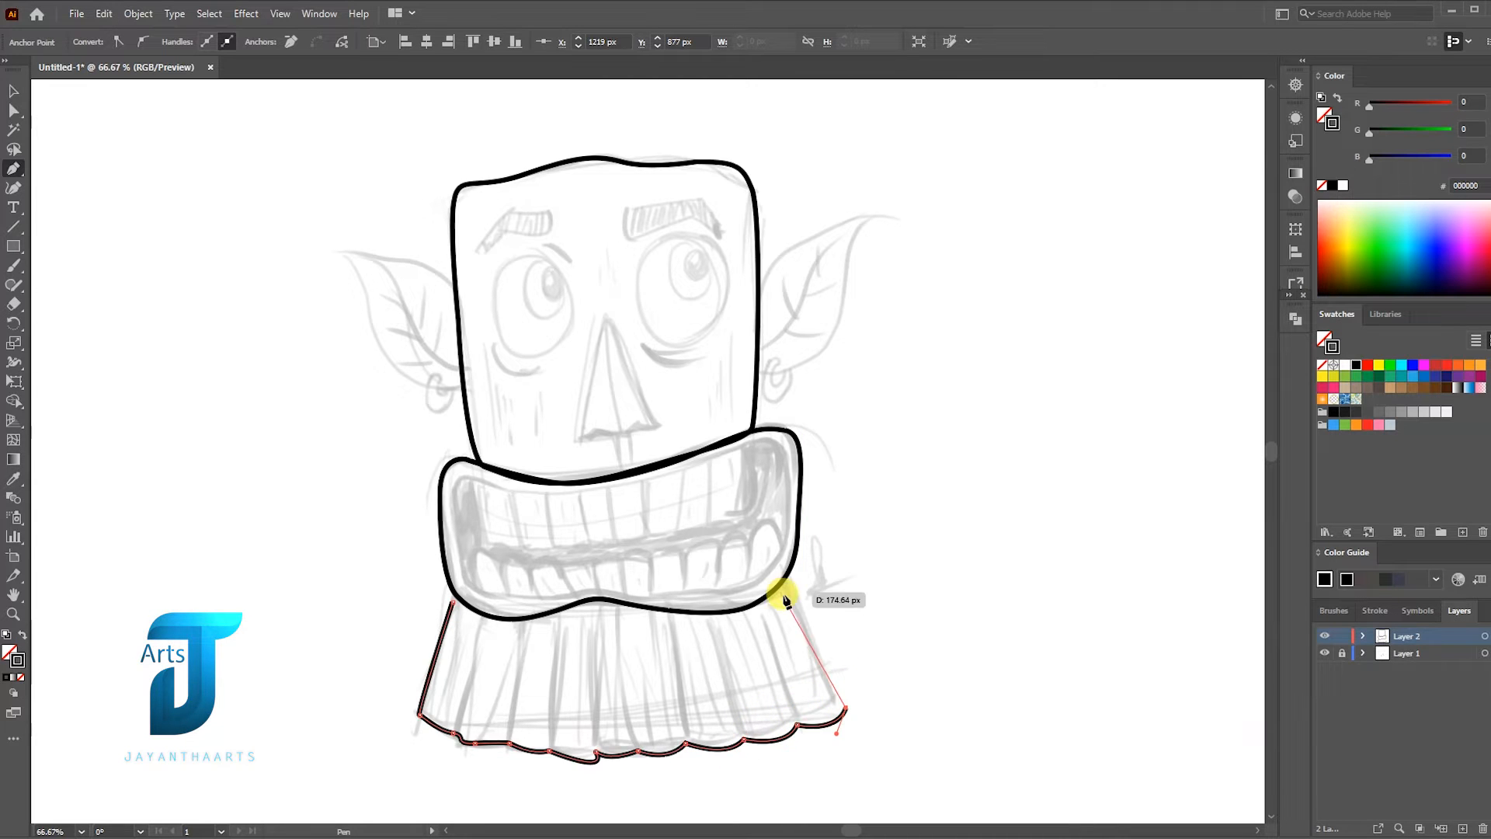
drag(785, 580, 675, 607)
click(452, 602)
drag(534, 616, 459, 594)
Adjust the beard path's upper edge so it follows the curve of the lower lip
click(13, 111)
drag(777, 577, 758, 606)
click(869, 520)
click(596, 613)
drag(574, 616, 515, 605)
click(888, 486)
click(785, 586)
click(927, 474)
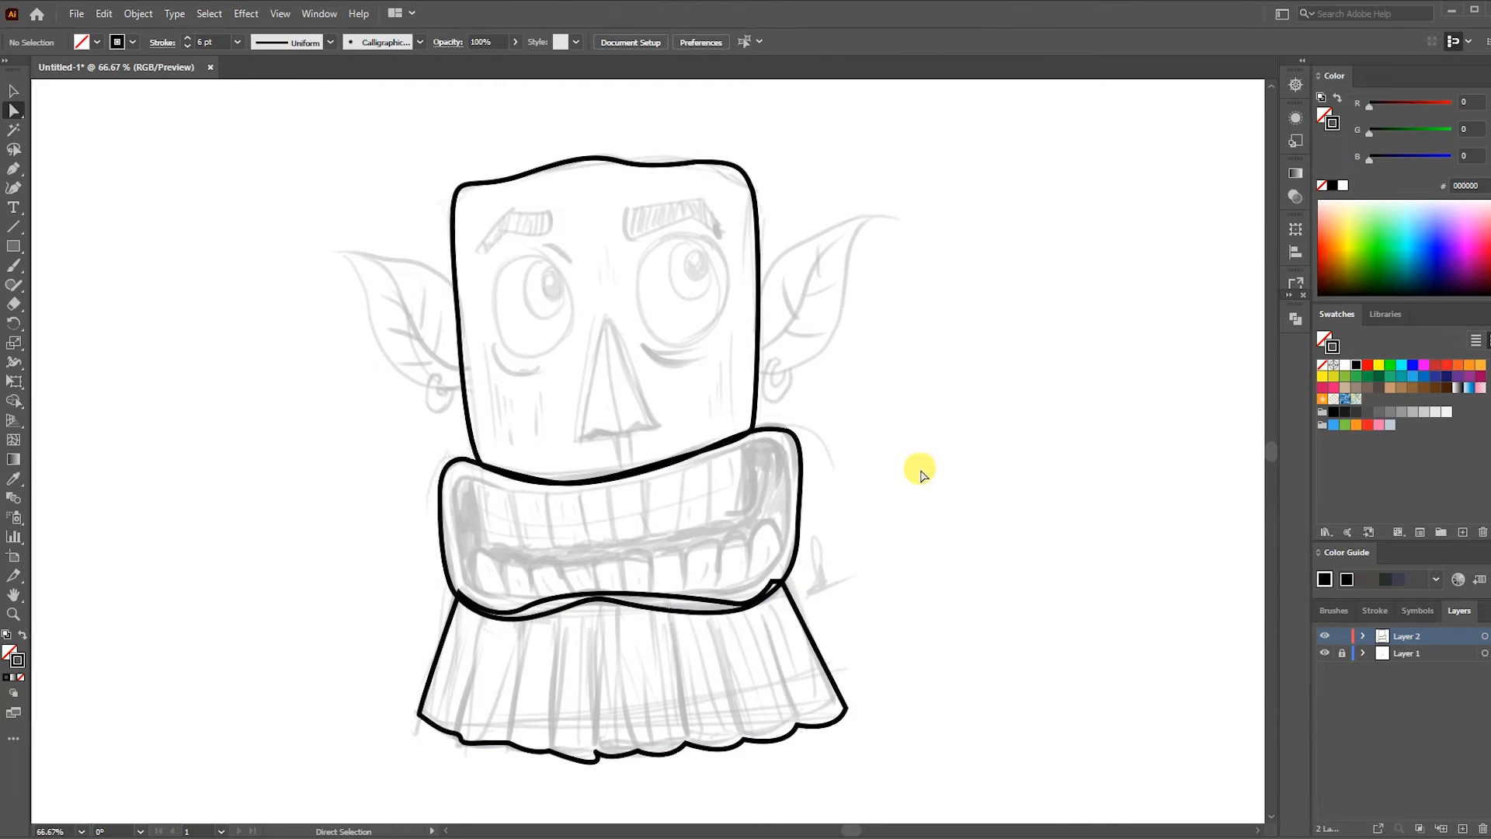
Trace the inner mouth opening as a closed Pen path inside the lip outline
click(13, 168)
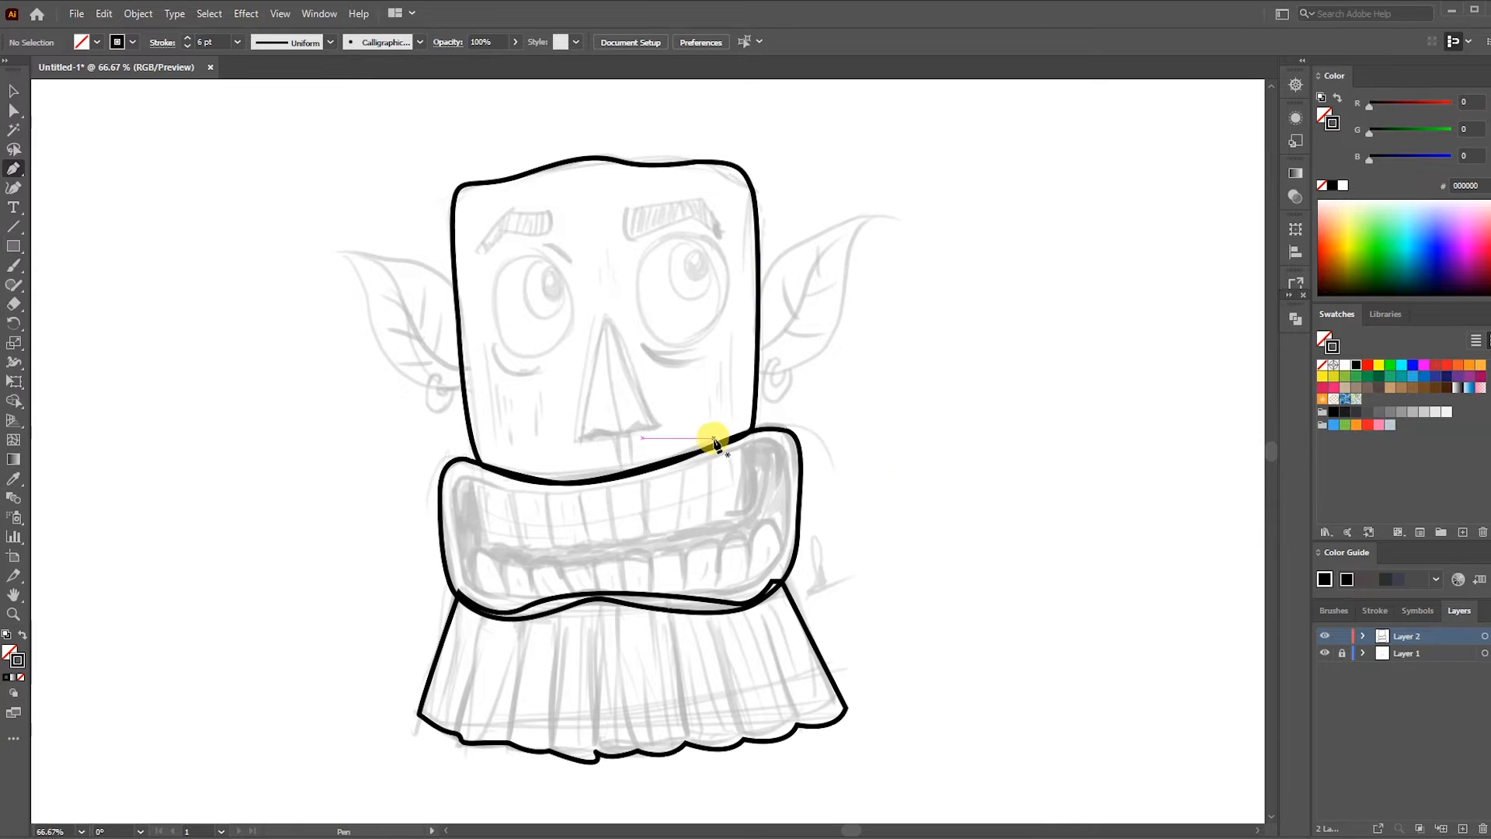
drag(453, 501, 460, 475)
drag(599, 493, 687, 480)
drag(737, 452, 764, 449)
drag(778, 565, 697, 603)
drag(583, 585, 550, 593)
click(584, 584)
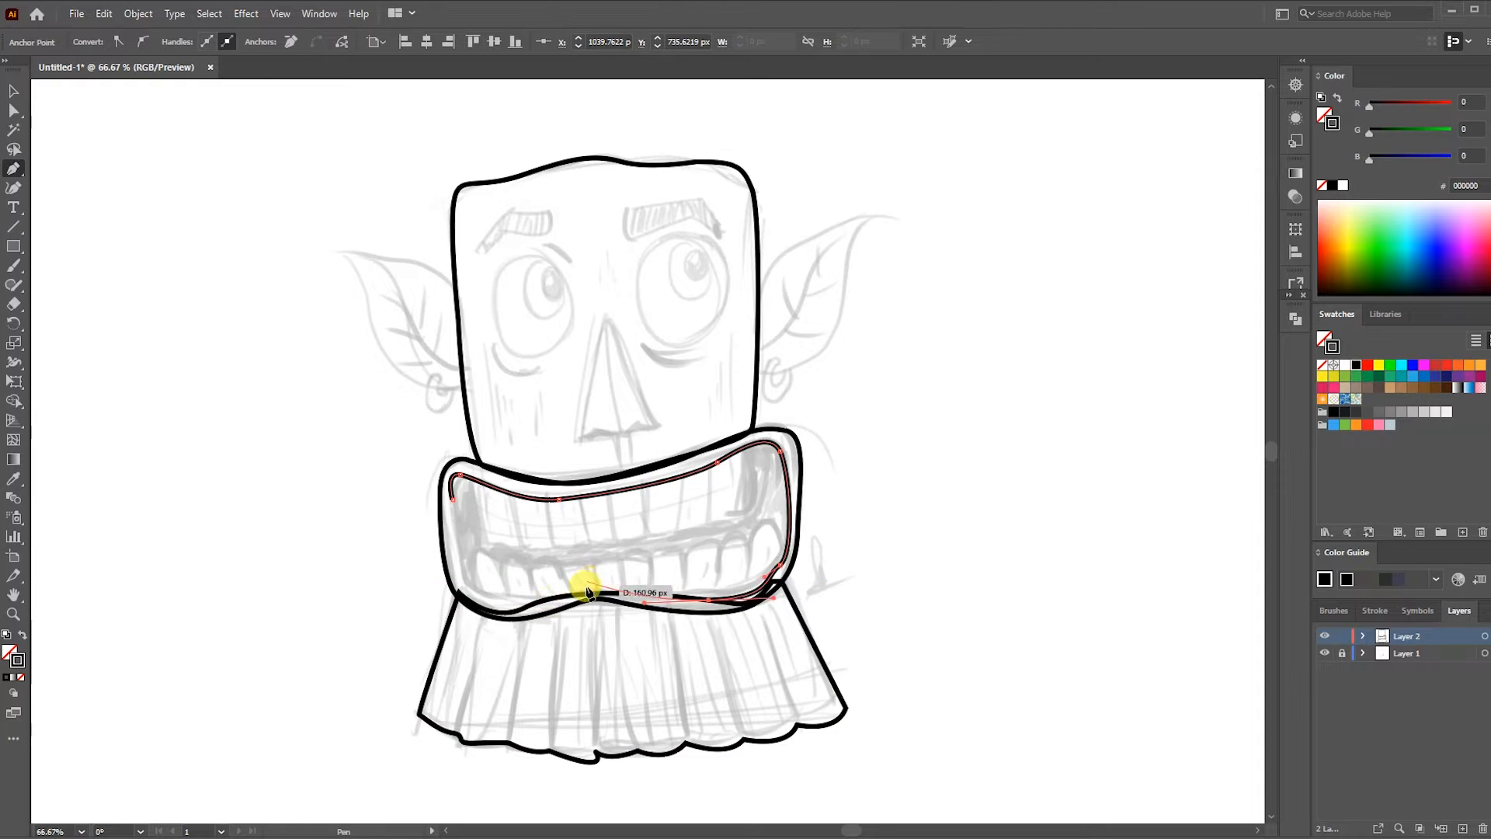
drag(457, 574, 453, 551)
click(454, 482)
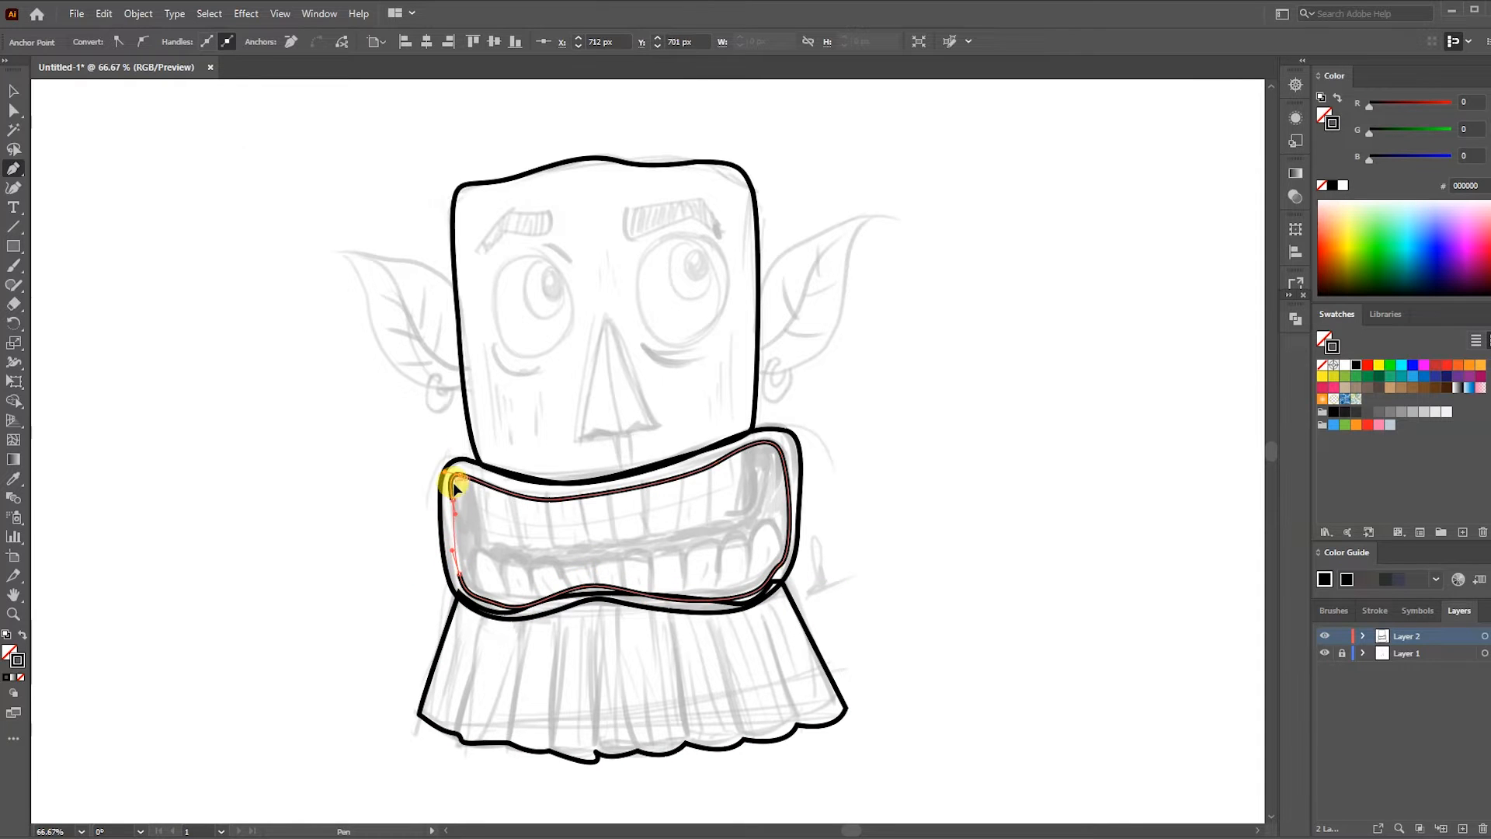
Reshape the lower-right curve of the inner mouth path to follow the lip
click(11, 115)
click(493, 469)
drag(785, 559, 744, 602)
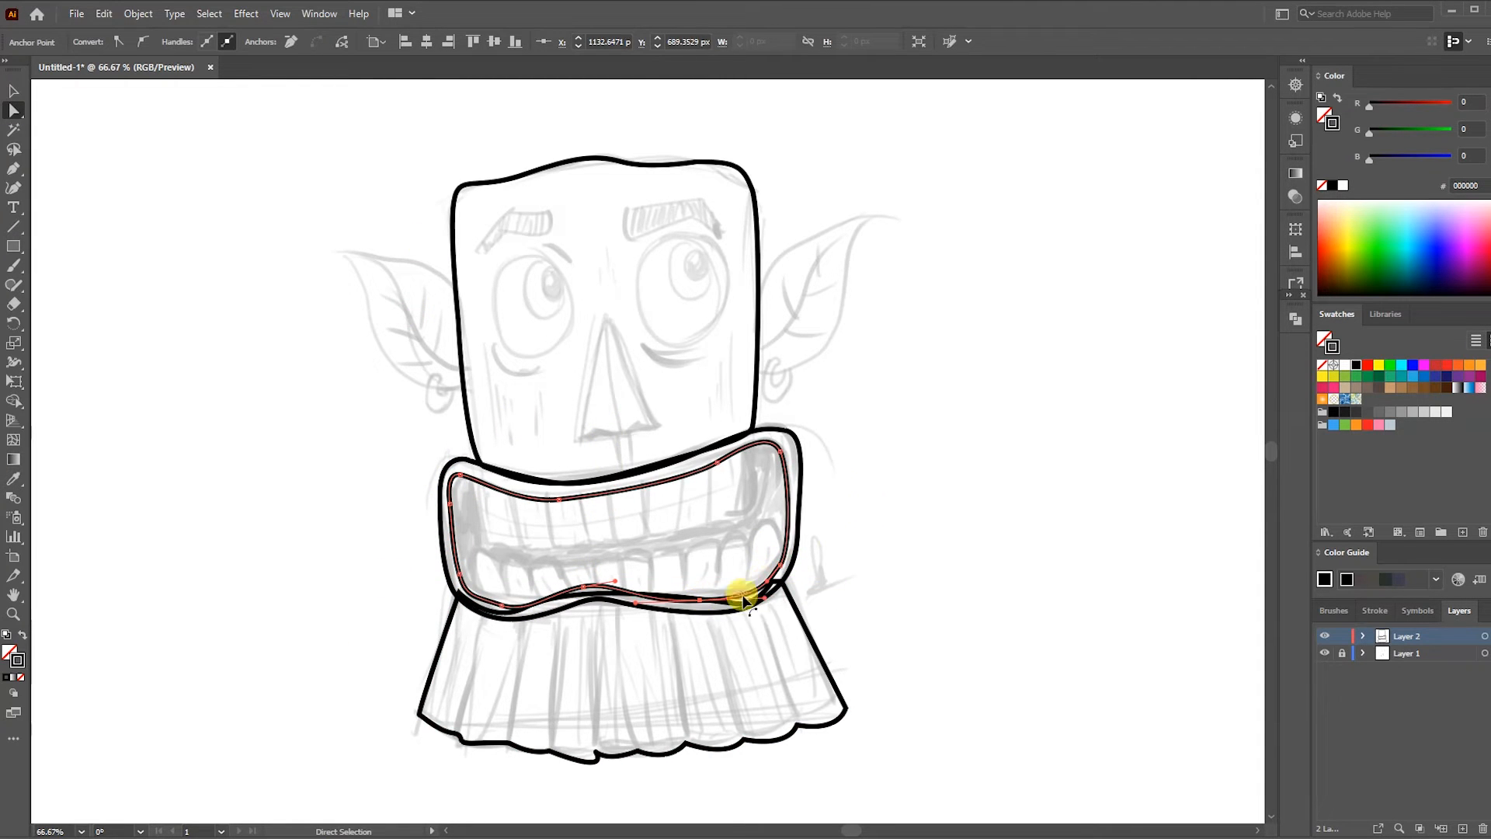
click(882, 572)
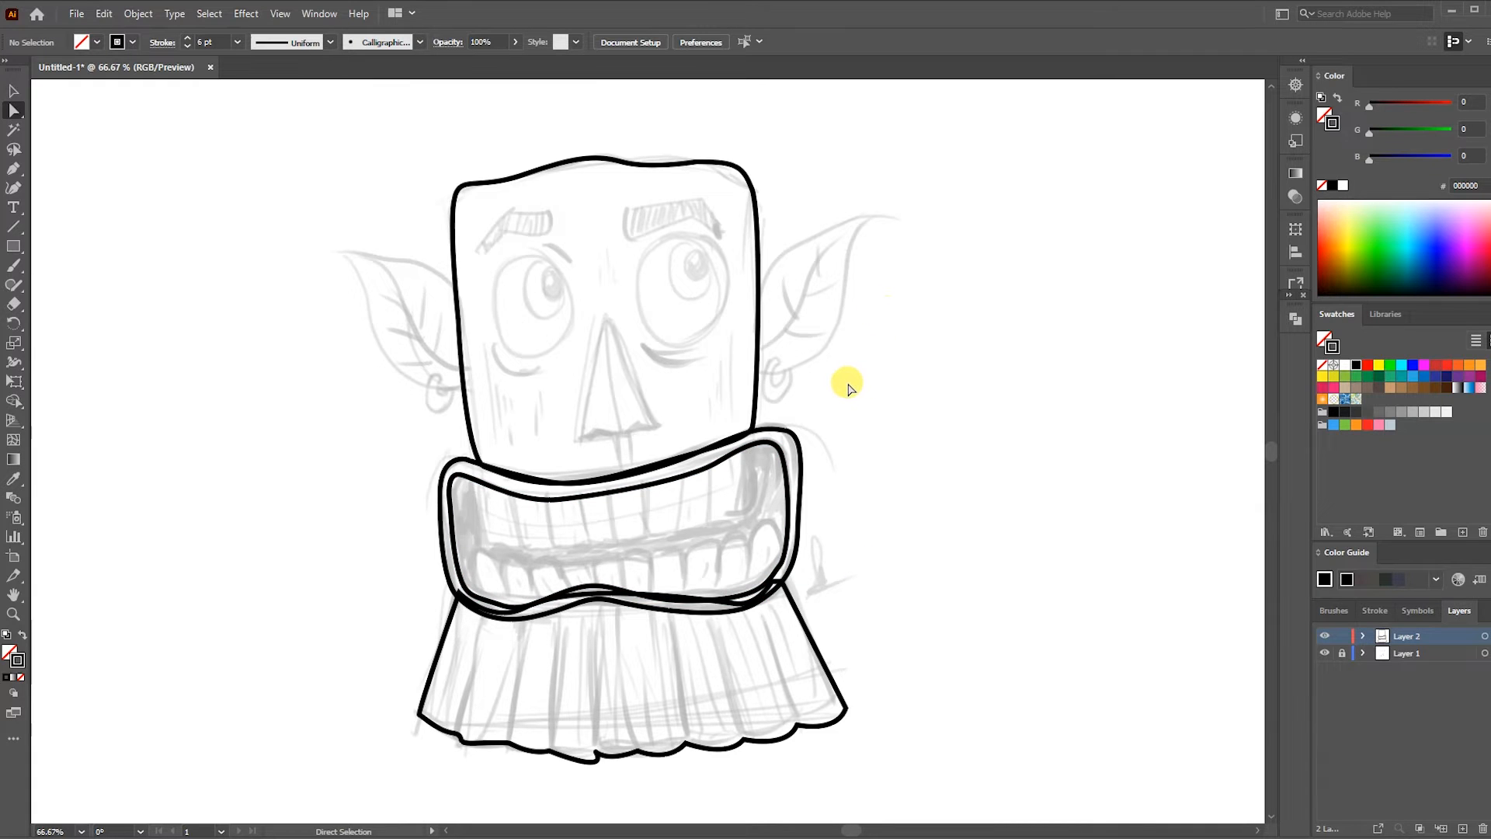
Draw the upper row of teeth over the sketch with a 1 pt black Paintbrush stroke
click(13, 265)
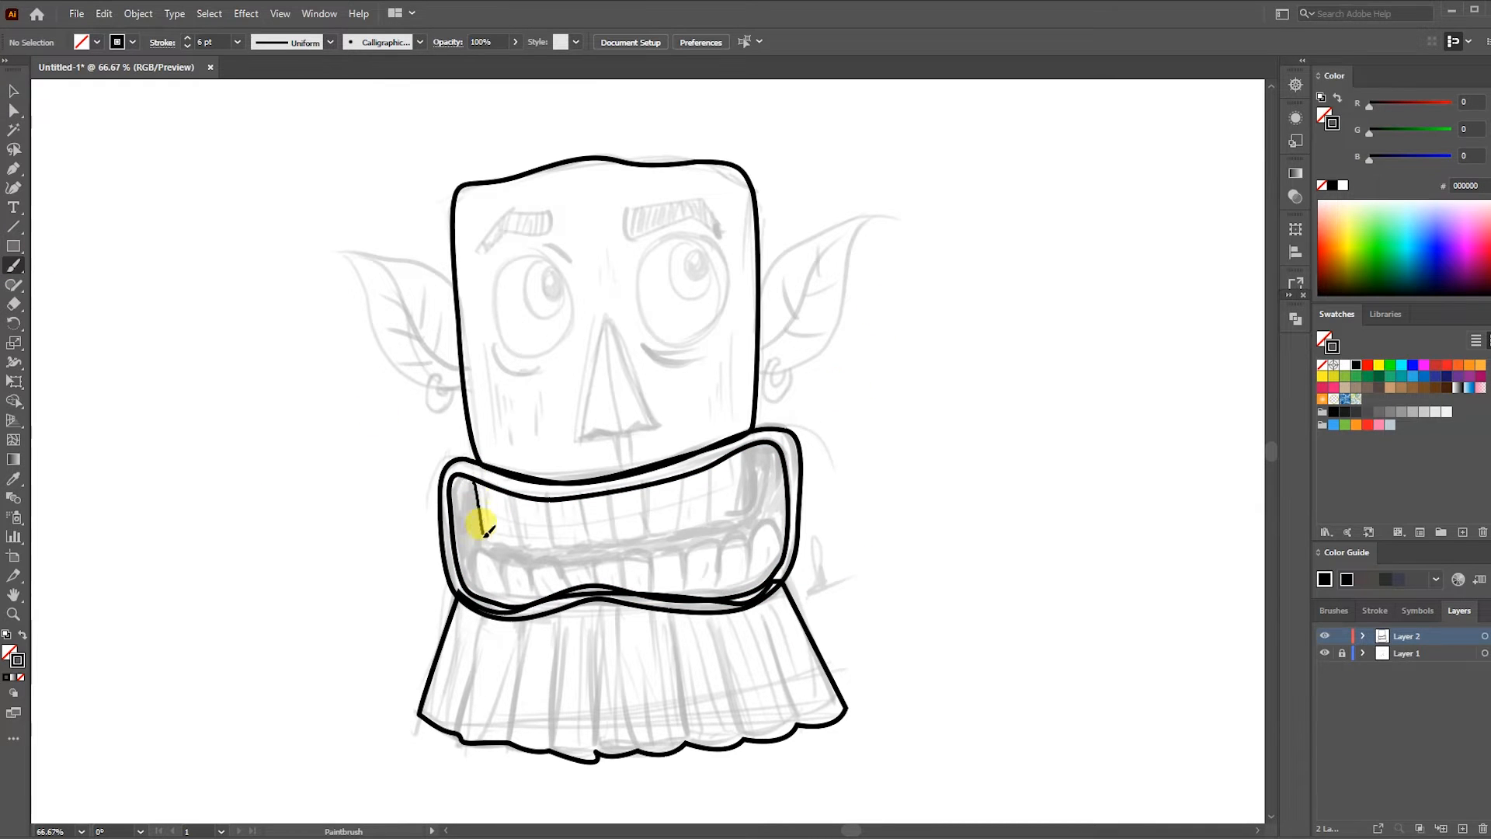
mouse_move(514, 512)
mouse_down()
mouse_move(508, 495)
mouse_move(608, 492)
mouse_move(653, 534)
mouse_up()
drag(686, 476, 683, 535)
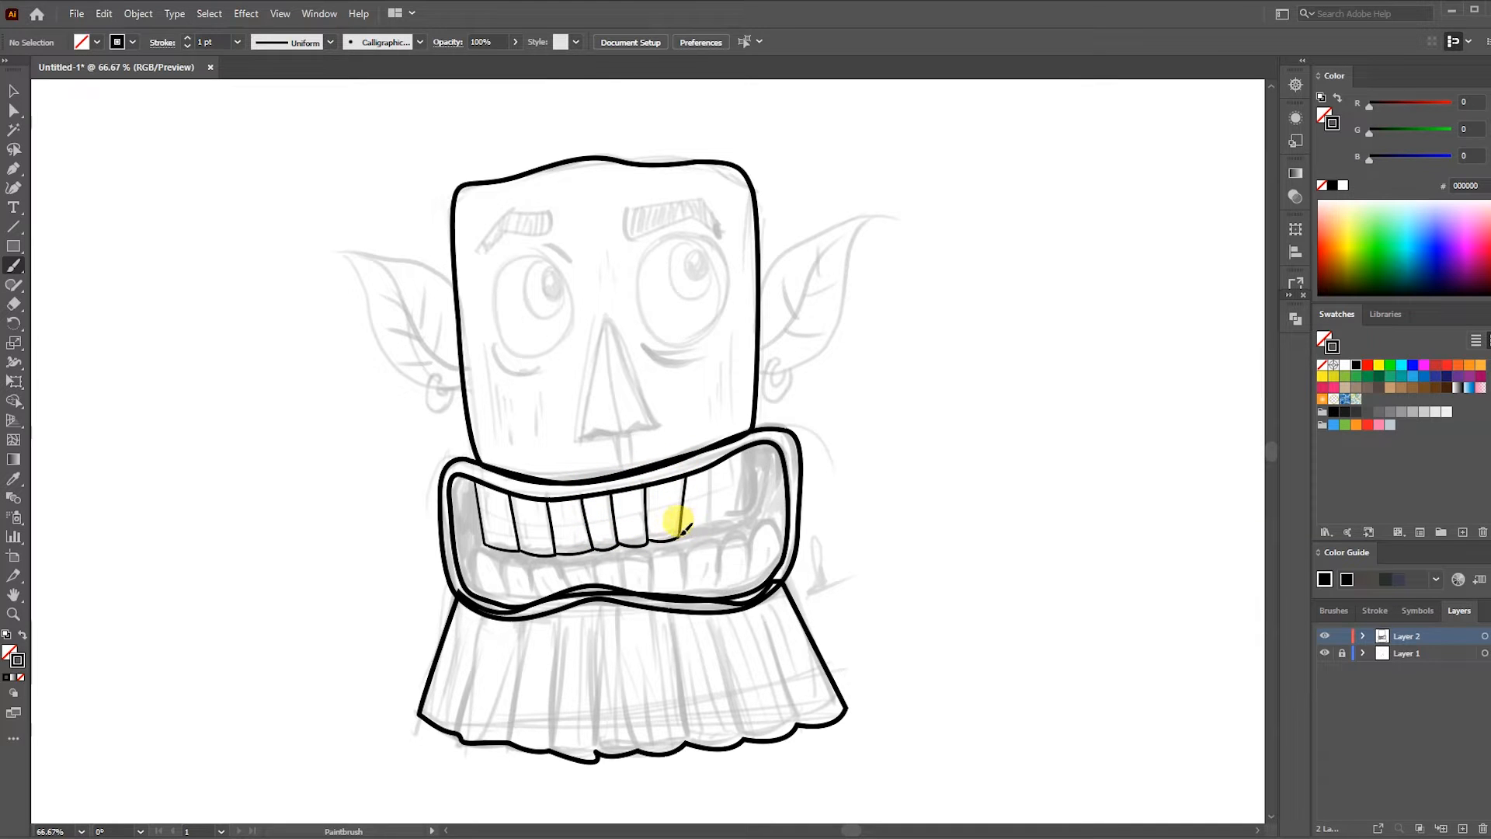
Draw the lower row of teeth inside the mouth with the Paintbrush
drag(649, 593, 649, 548)
mouse_move(712, 597)
mouse_down()
mouse_move(744, 536)
mouse_move(745, 590)
mouse_up()
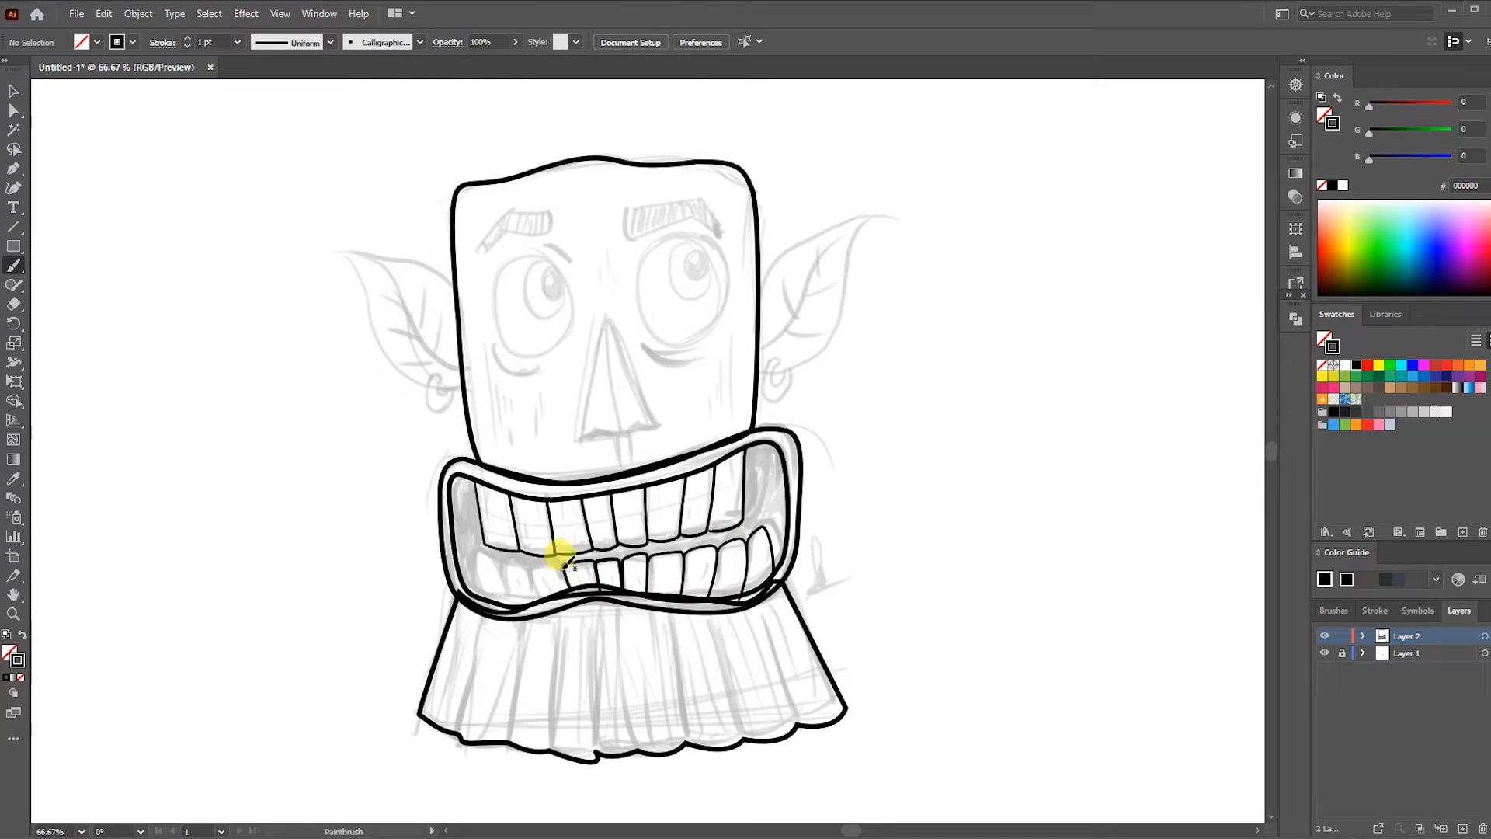
mouse_move(533, 559)
mouse_down()
mouse_move(538, 539)
mouse_move(498, 554)
mouse_up()
drag(760, 407, 755, 426)
Outline both eyes and their irises over the sketch with the black Paintbrush
drag(558, 345, 537, 250)
mouse_move(727, 303)
mouse_down()
mouse_move(629, 237)
mouse_move(728, 272)
mouse_up()
drag(550, 310, 536, 258)
mouse_move(691, 231)
mouse_down()
mouse_move(686, 251)
mouse_move(689, 233)
mouse_up()
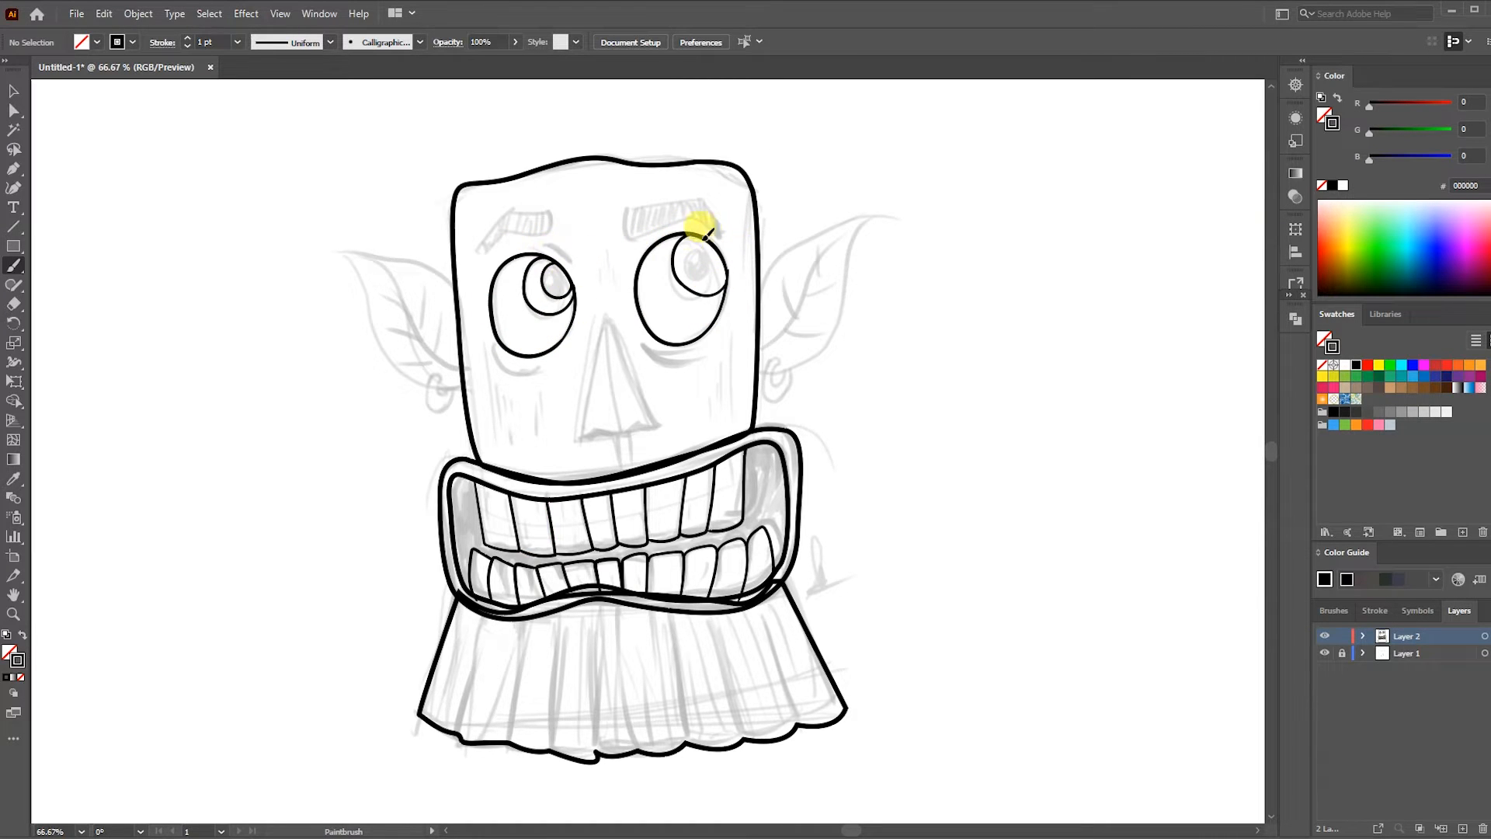
Draw both eyebrows and fill them with short hatching strokes using the Paintbrush
mouse_move(544, 231)
mouse_down()
mouse_move(507, 211)
mouse_move(550, 231)
mouse_up()
mouse_move(687, 218)
mouse_down()
mouse_move(673, 198)
mouse_move(719, 225)
mouse_up()
drag(549, 213, 538, 234)
drag(539, 213, 515, 236)
drag(517, 217, 503, 239)
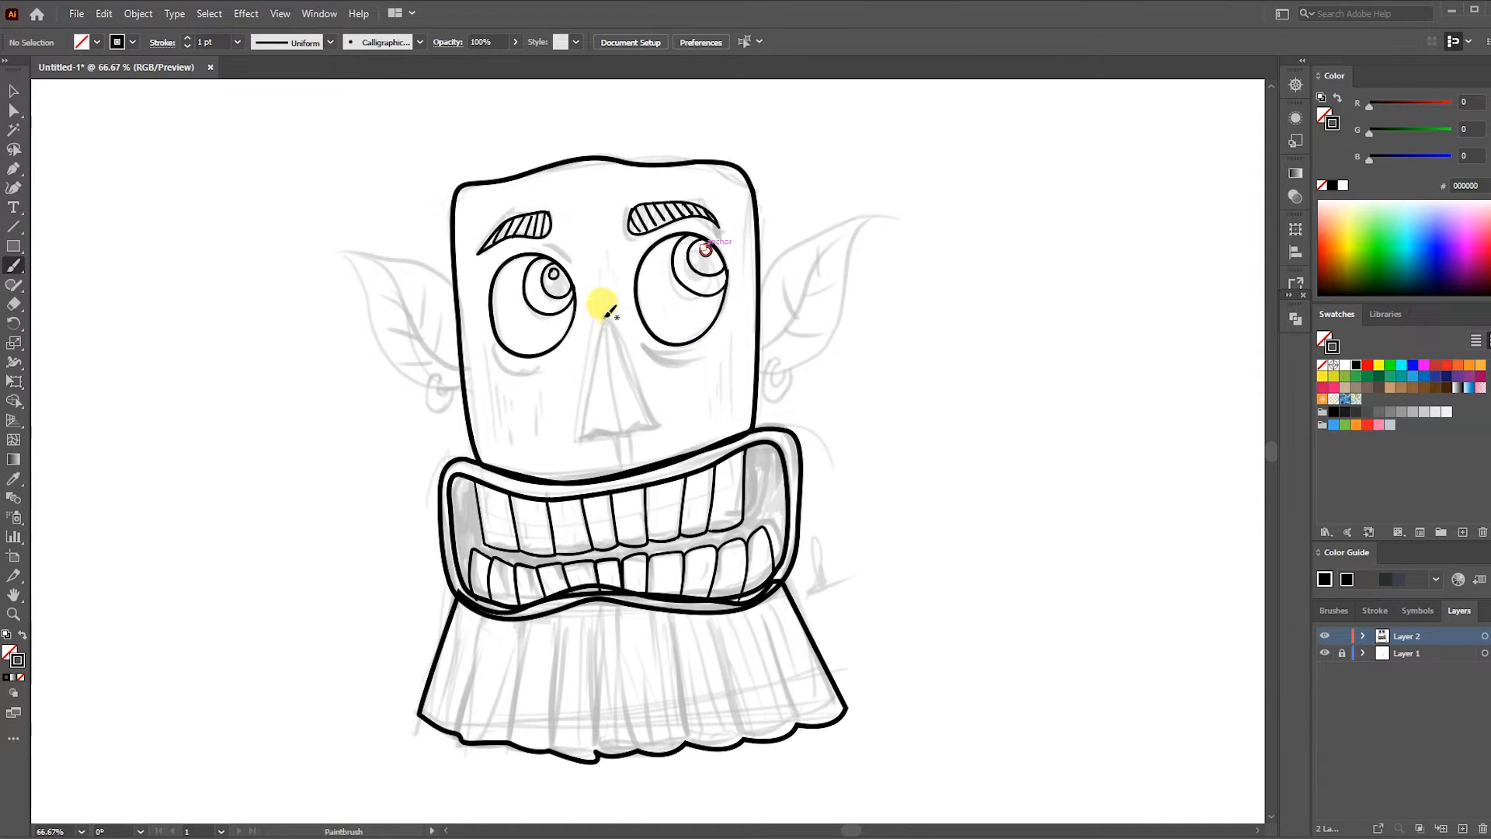
Draw the nose and the crease lines around both eyes with the 1 pt Paintbrush
drag(635, 424, 603, 319)
drag(587, 438, 657, 427)
drag(536, 371, 491, 357)
drag(549, 248, 579, 281)
drag(645, 343, 692, 353)
Add short vertical wood-grain strokes across the forehead, cheeks and sides of the face
drag(481, 372, 485, 419)
drag(494, 411, 491, 436)
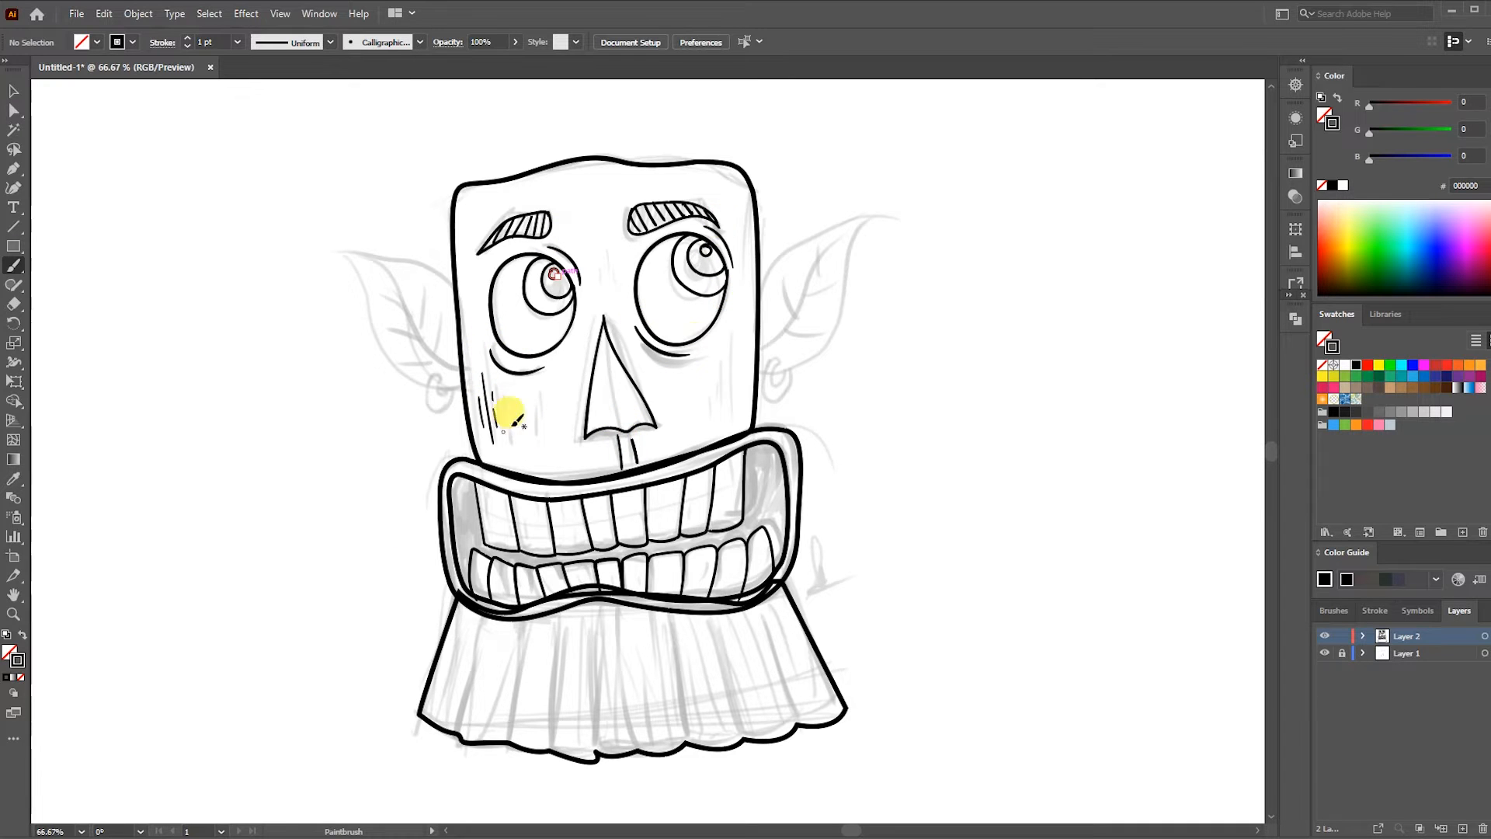
drag(745, 200, 744, 227)
drag(470, 237, 475, 303)
drag(540, 428, 542, 455)
drag(551, 408, 558, 415)
Draw the two leaf-shaped ears with their veins and the ring earring over the sketch
drag(456, 308, 340, 257)
drag(462, 391, 365, 281)
drag(793, 255, 872, 229)
drag(761, 378, 872, 228)
drag(761, 348, 809, 280)
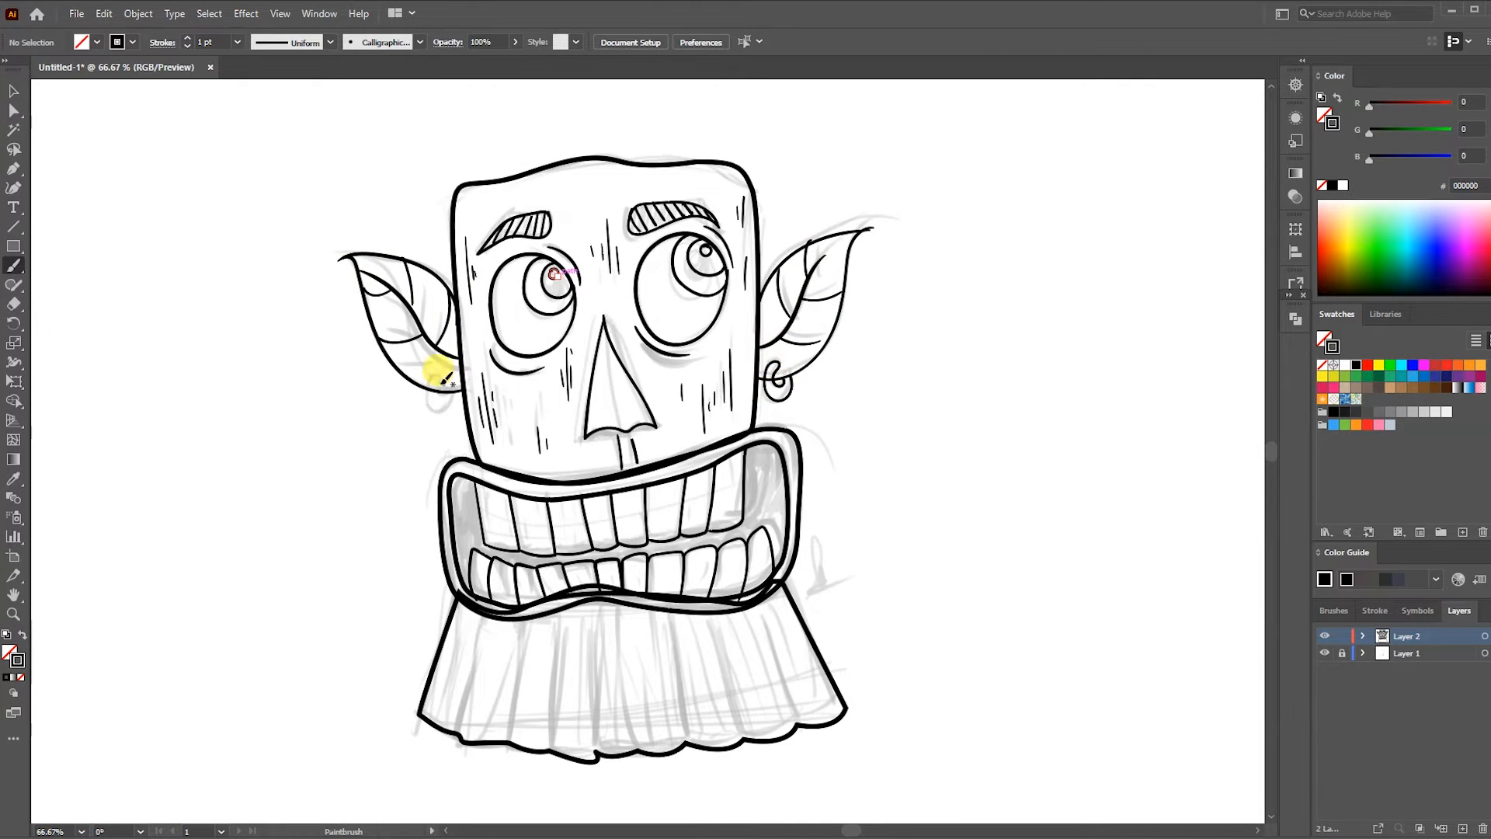
Draw the pleat lines and short texture strokes on the skirt below the mouth
drag(595, 749, 589, 616)
drag(637, 749, 619, 612)
drag(470, 729, 477, 663)
drag(486, 676, 492, 655)
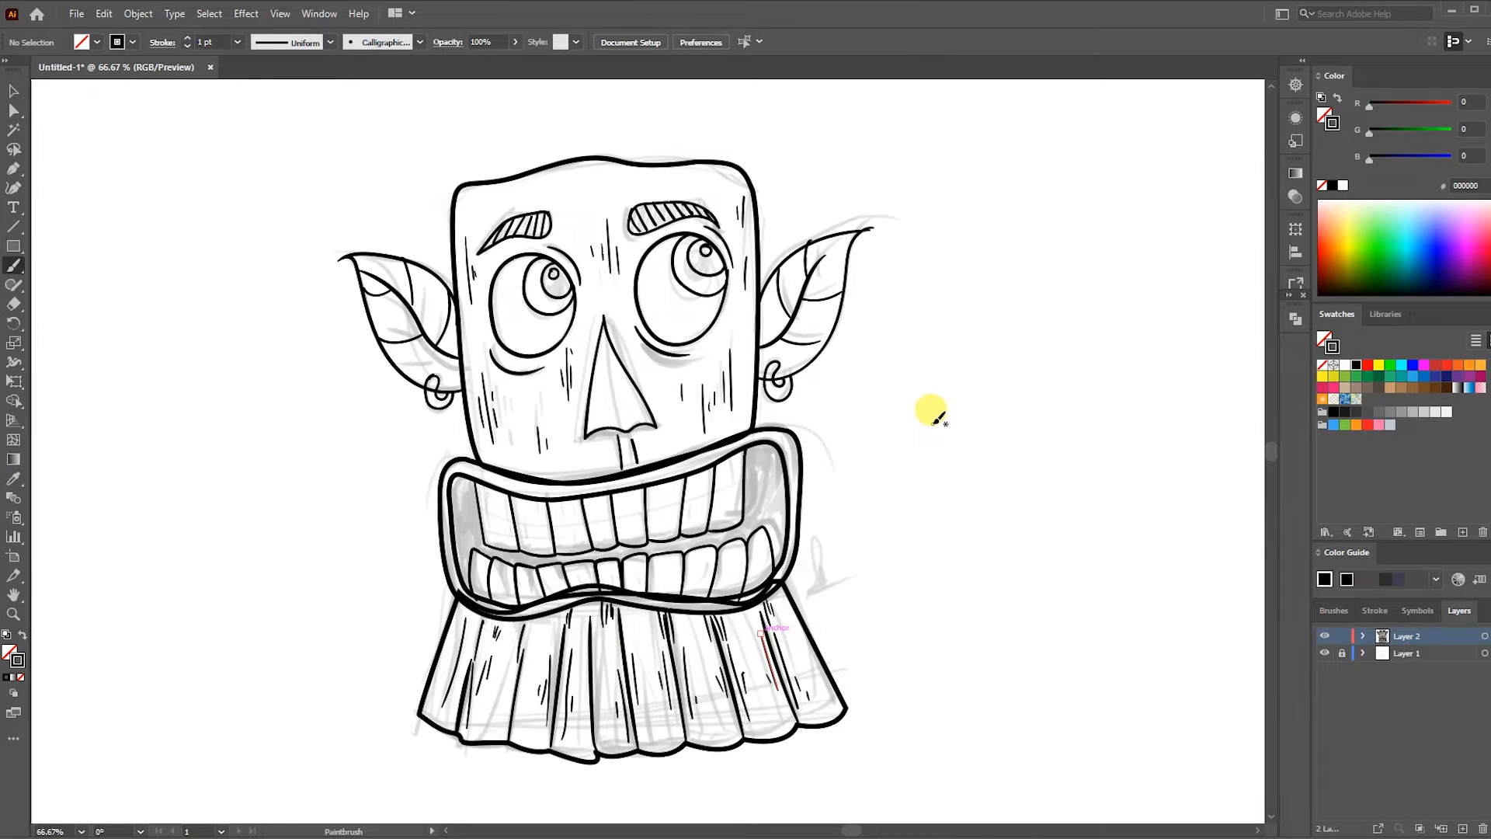
Fill the lip shape with tan brown and the inner mouth shape with dark grey 333333
click(440, 566)
click(1338, 200)
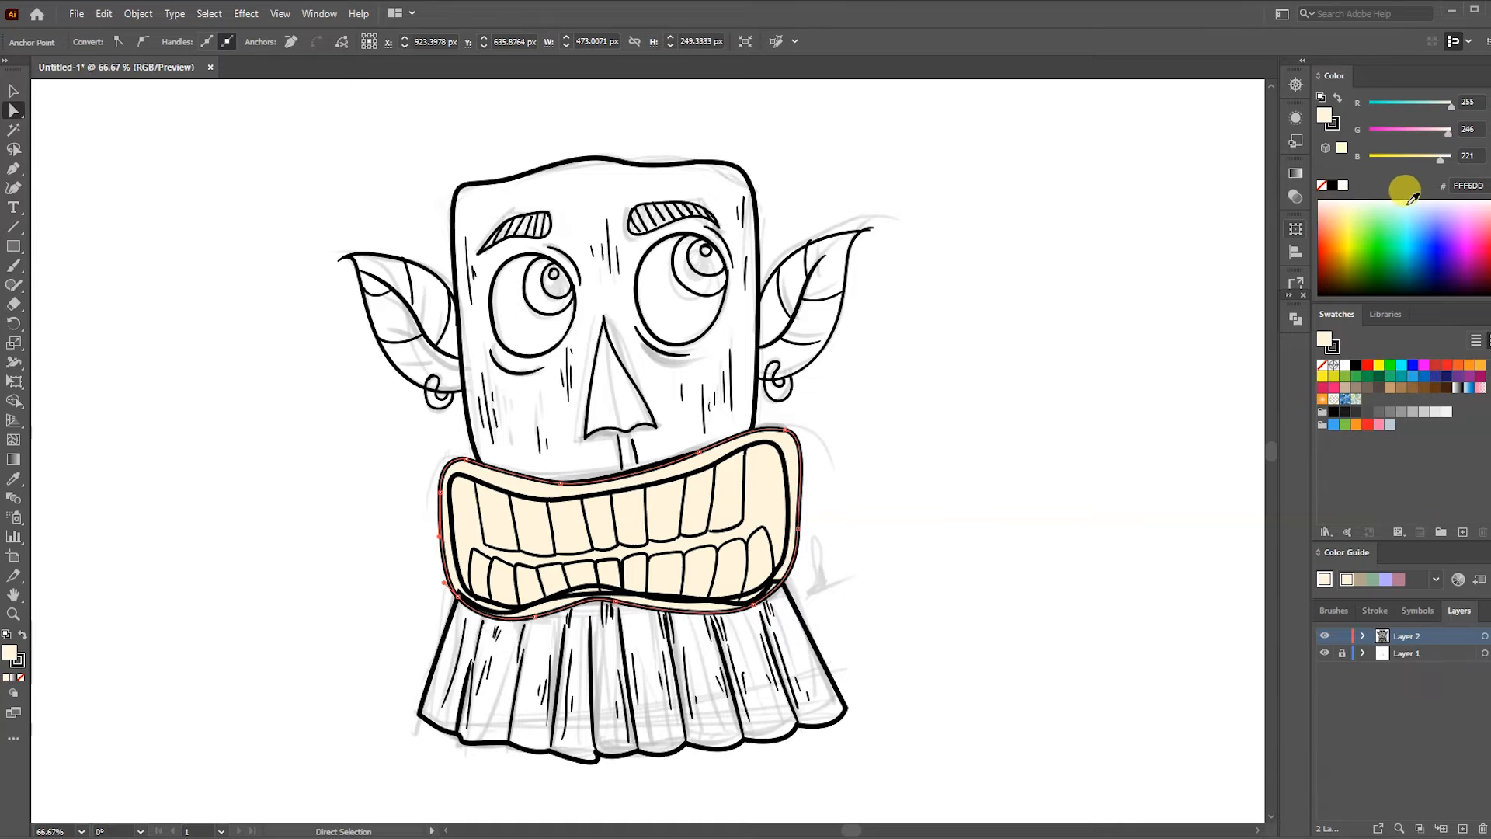
click(1372, 387)
click(775, 443)
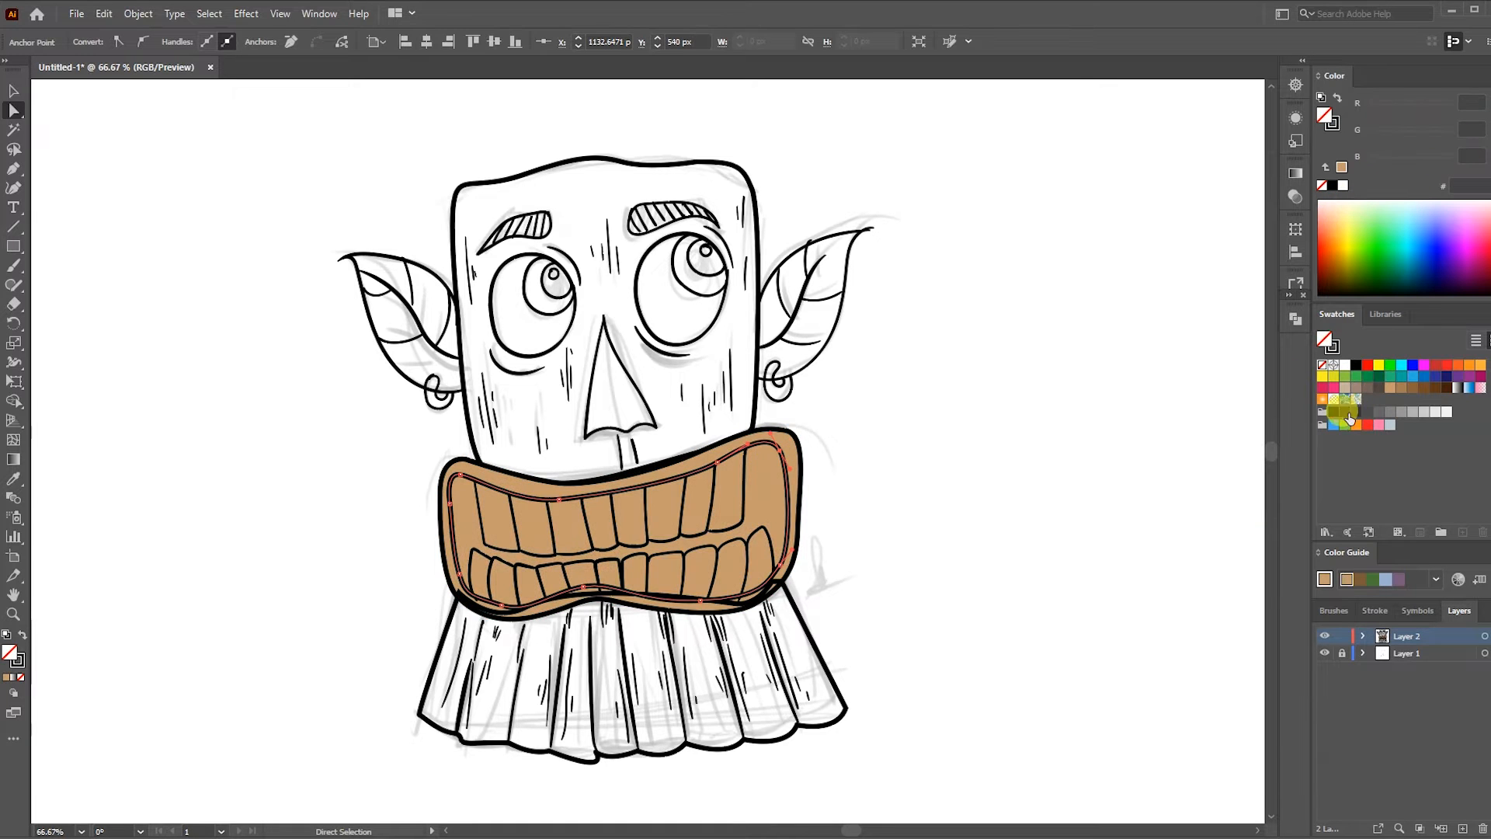
click(1346, 415)
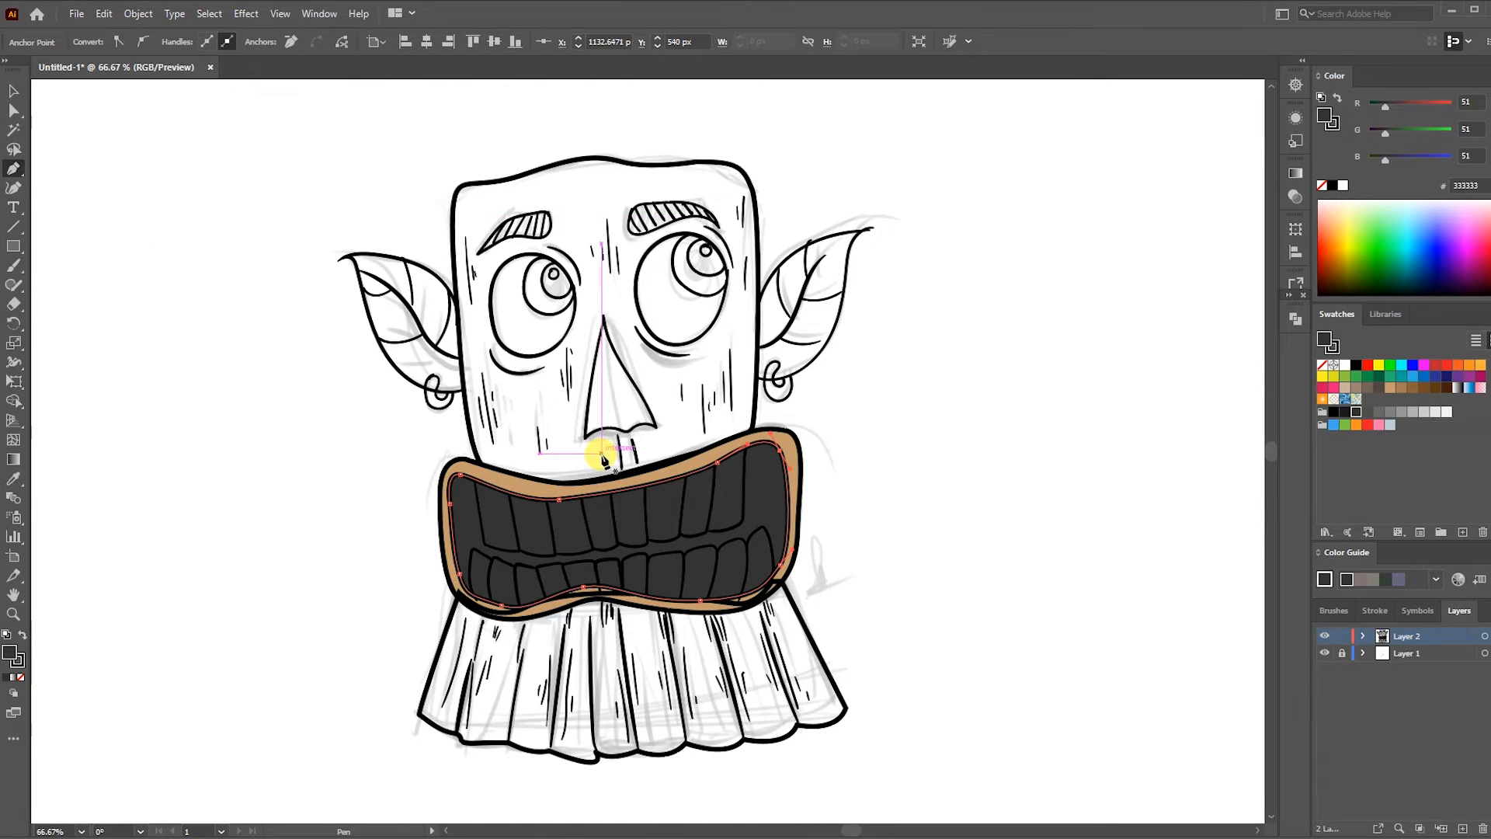
key(ctrl+plus)
ctrl+click(739, 419)
ctrl+click(273, 598)
key(ctrl+z)
key(ctrl+z)
key(ctrl+z)
Trace a closed Pencil shape around the whole upper row of teeth
key(v)
key(ctrl+plus)
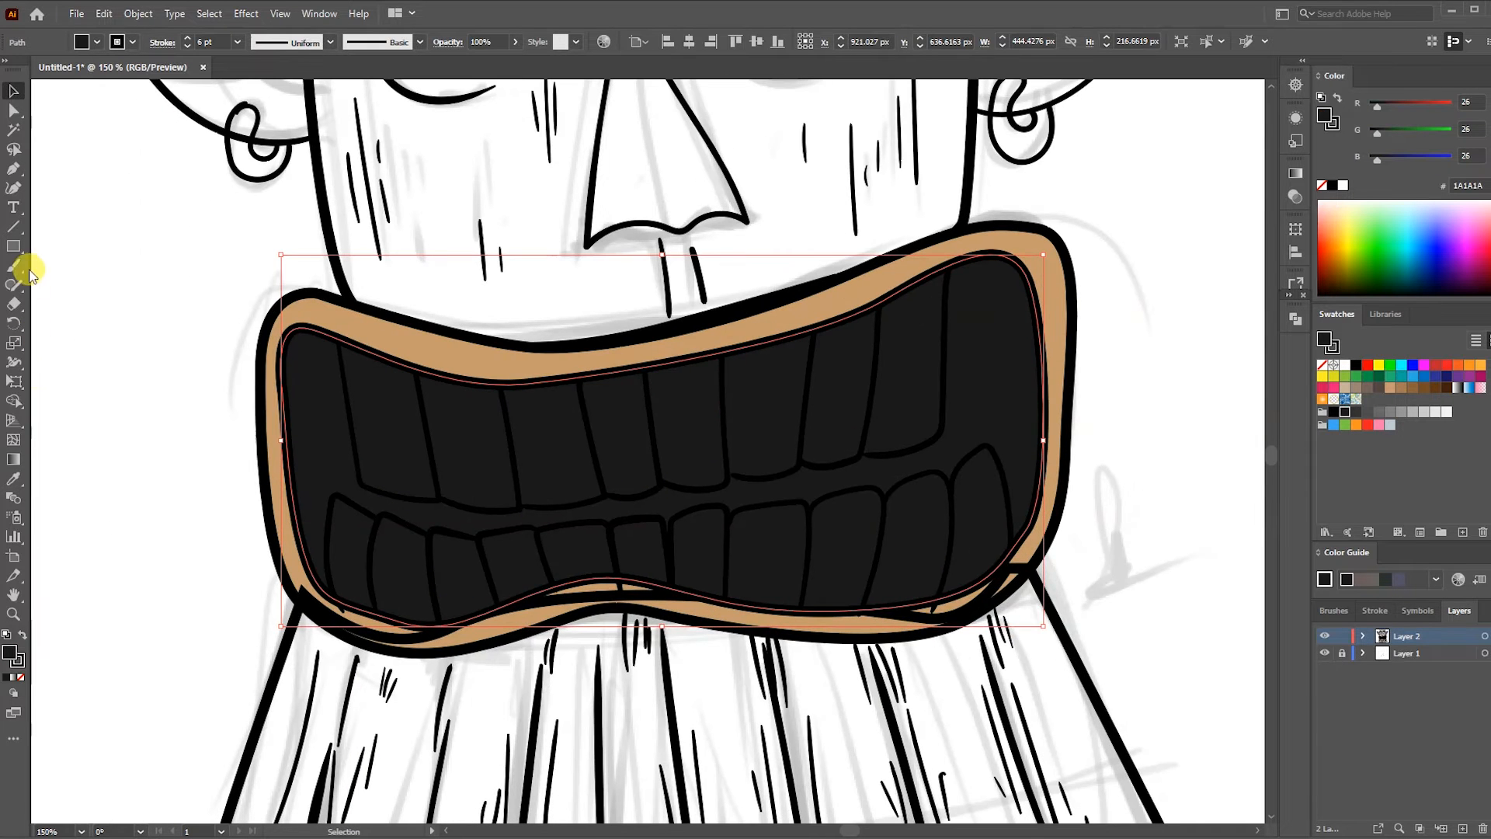
click(16, 285)
key(ctrl+shift+a)
mouse_move(365, 463)
mouse_down()
mouse_move(589, 486)
mouse_move(672, 403)
mouse_up()
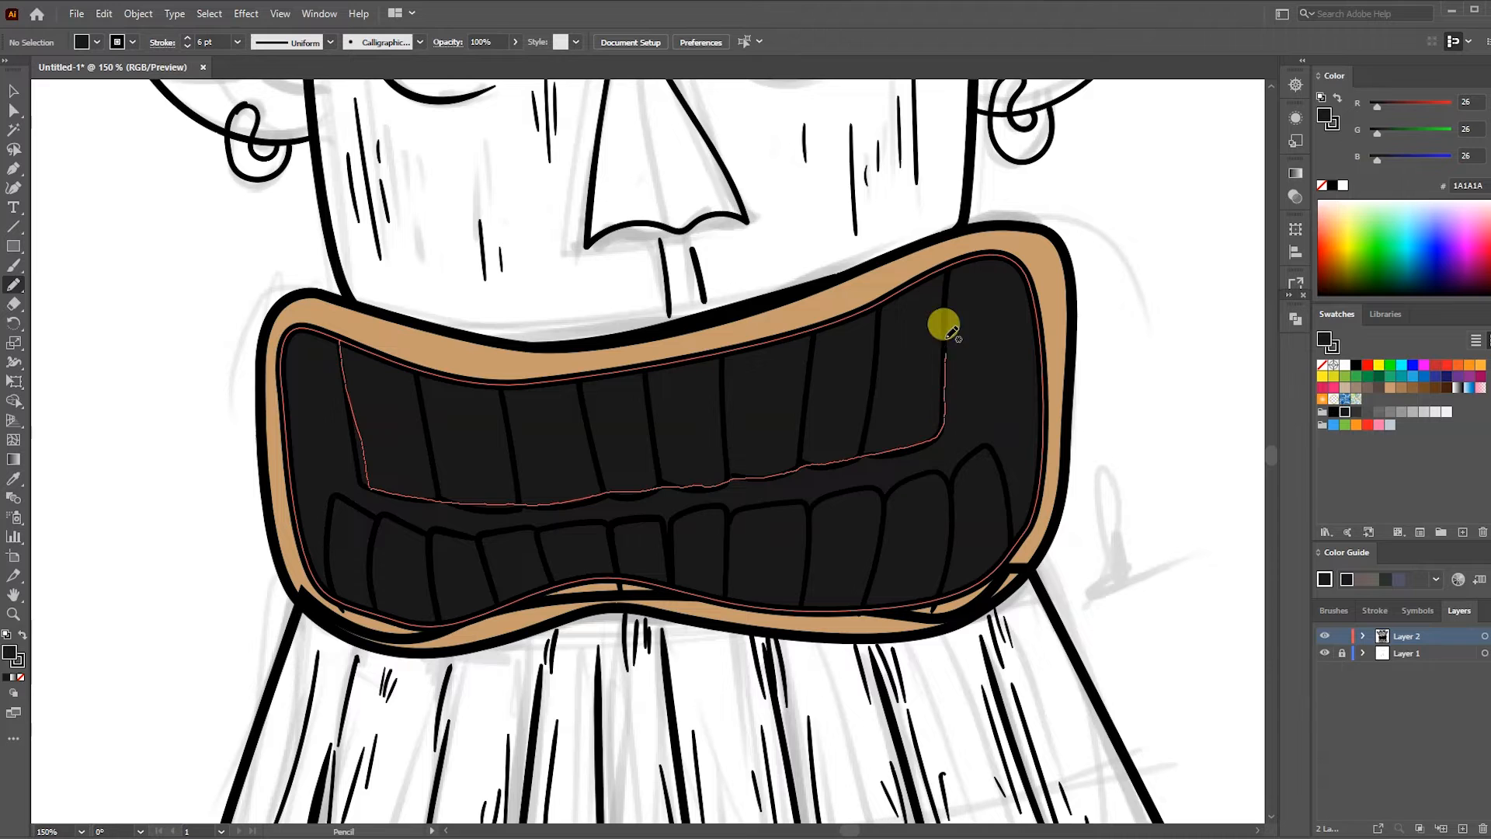
drag(483, 371, 342, 342)
Fill the upper teeth shape with white and change its stacking order so the tooth lines lie above it
click(1345, 367)
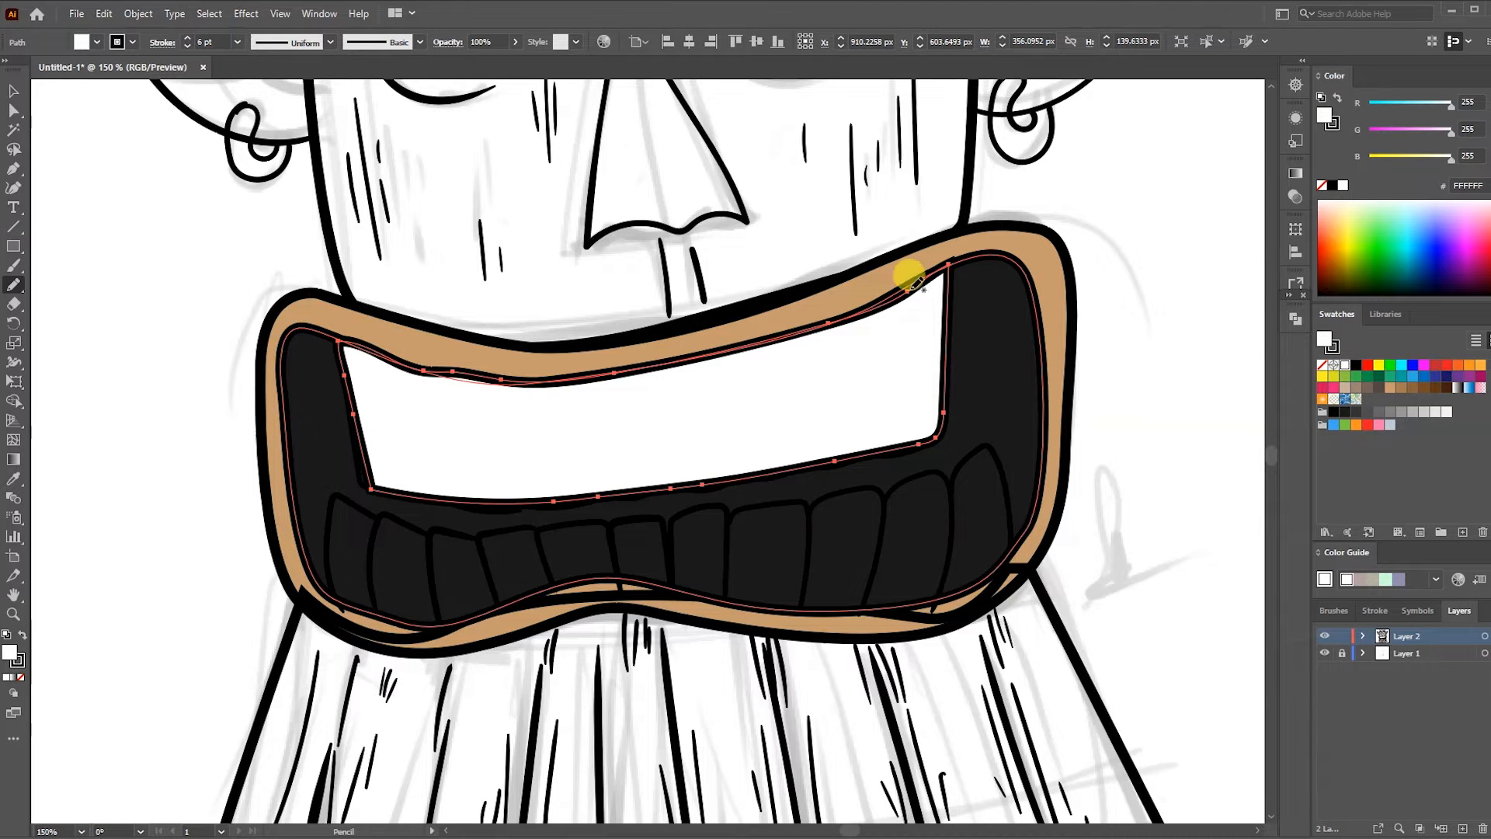
right_click(822, 404)
mouse_move(991, 695)
click(1078, 752)
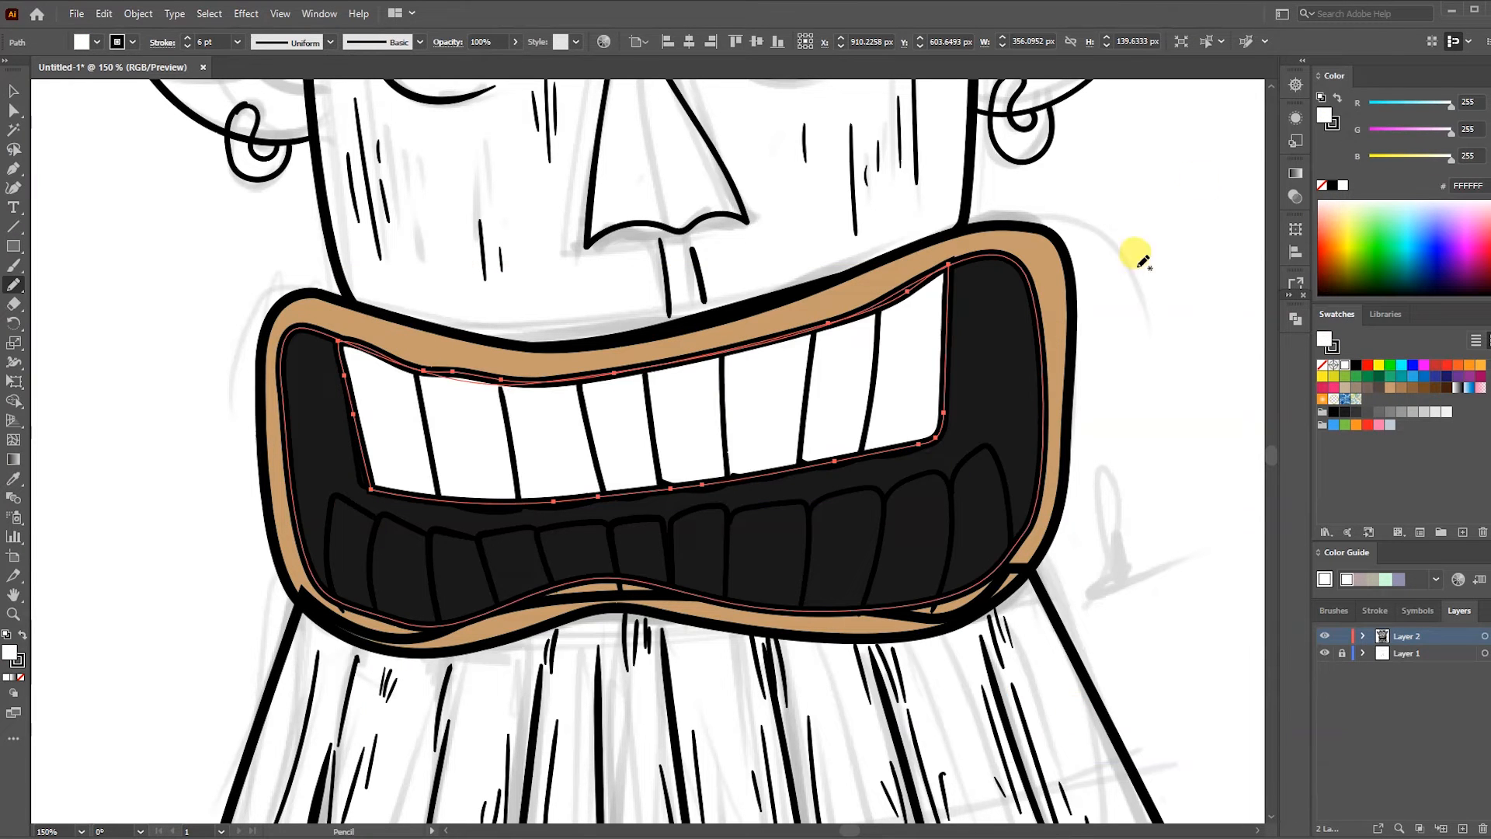
Trace a closed Pencil shape around the whole lower row of teeth
key(ctrl+shift+a)
drag(335, 602, 441, 615)
mouse_move(824, 598)
mouse_down()
mouse_move(1004, 568)
mouse_move(1008, 462)
mouse_move(853, 476)
mouse_up()
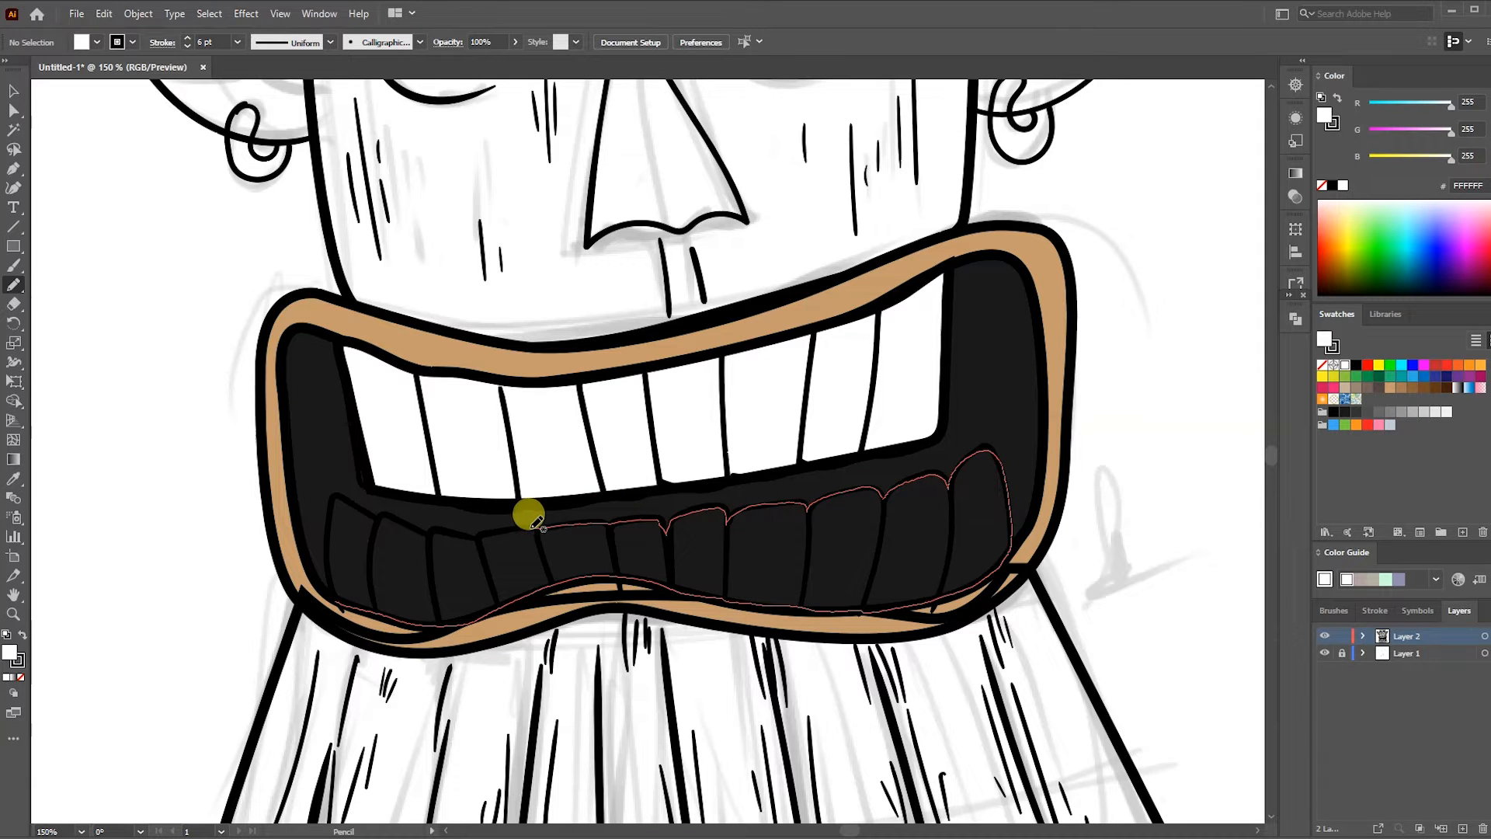
drag(367, 512, 337, 601)
Fill the lower teeth shape with white and arrange it between the mouth interior and the tooth lines
key(comma)
right_click(805, 576)
mouse_move(962, 492)
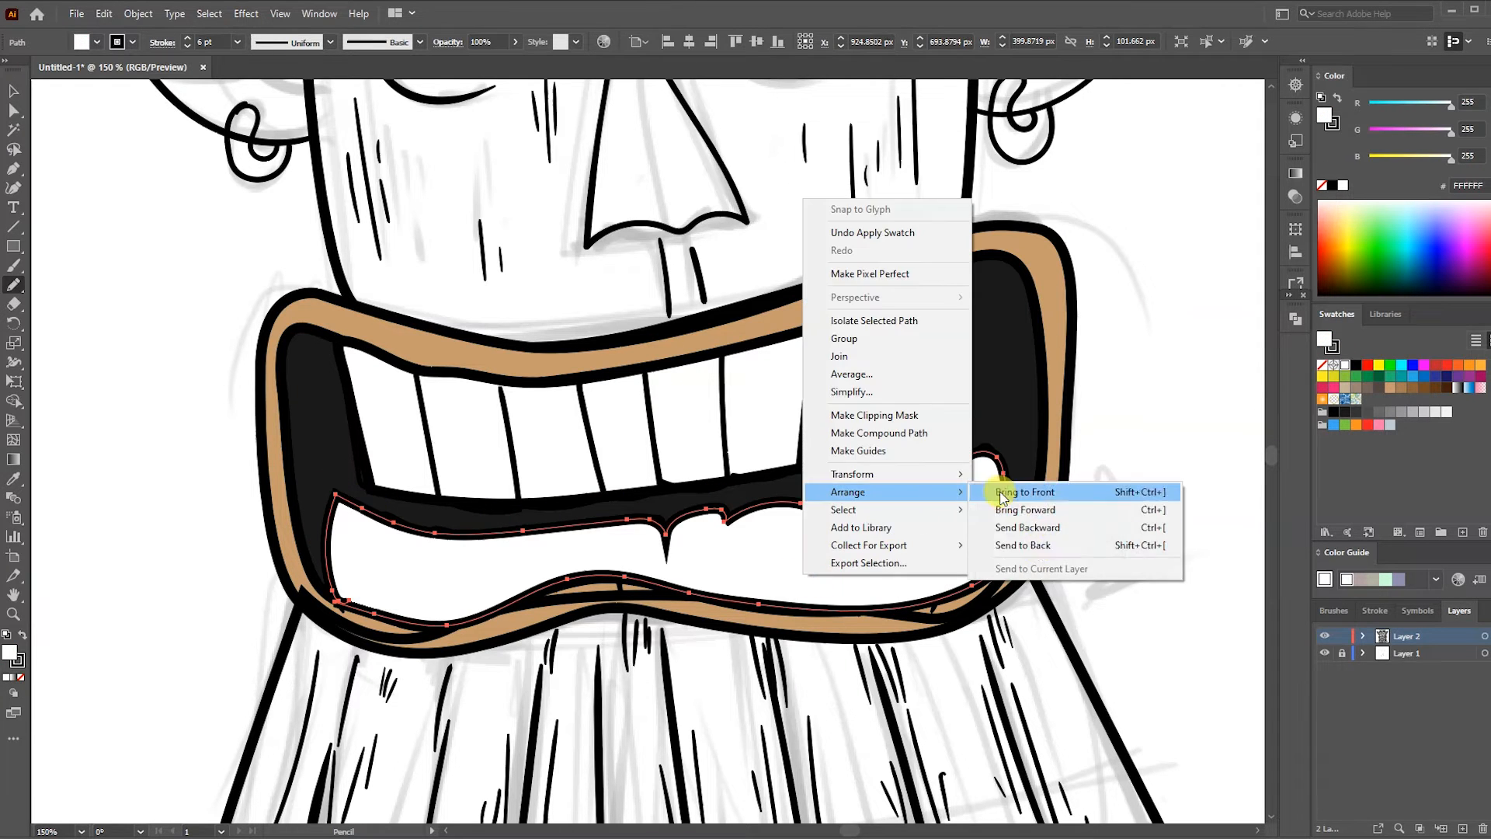
click(1023, 545)
key(ctrl+bracketright)
Remove the stroke from the lower and upper white teeth shapes
key(x)
key(slash)
key(v)
click(910, 396)
key(slash)
click(118, 309)
Send the skirt outline to the back so it sits behind the lips
key(a)
click(1061, 640)
right_click(1060, 641)
mouse_move(1198, 559)
click(1269, 612)
click(1142, 623)
Adjust anchor points along the lower mouth edge and the top edge of the upper teeth to fit the mouth opening
drag(622, 593, 619, 580)
click(906, 296)
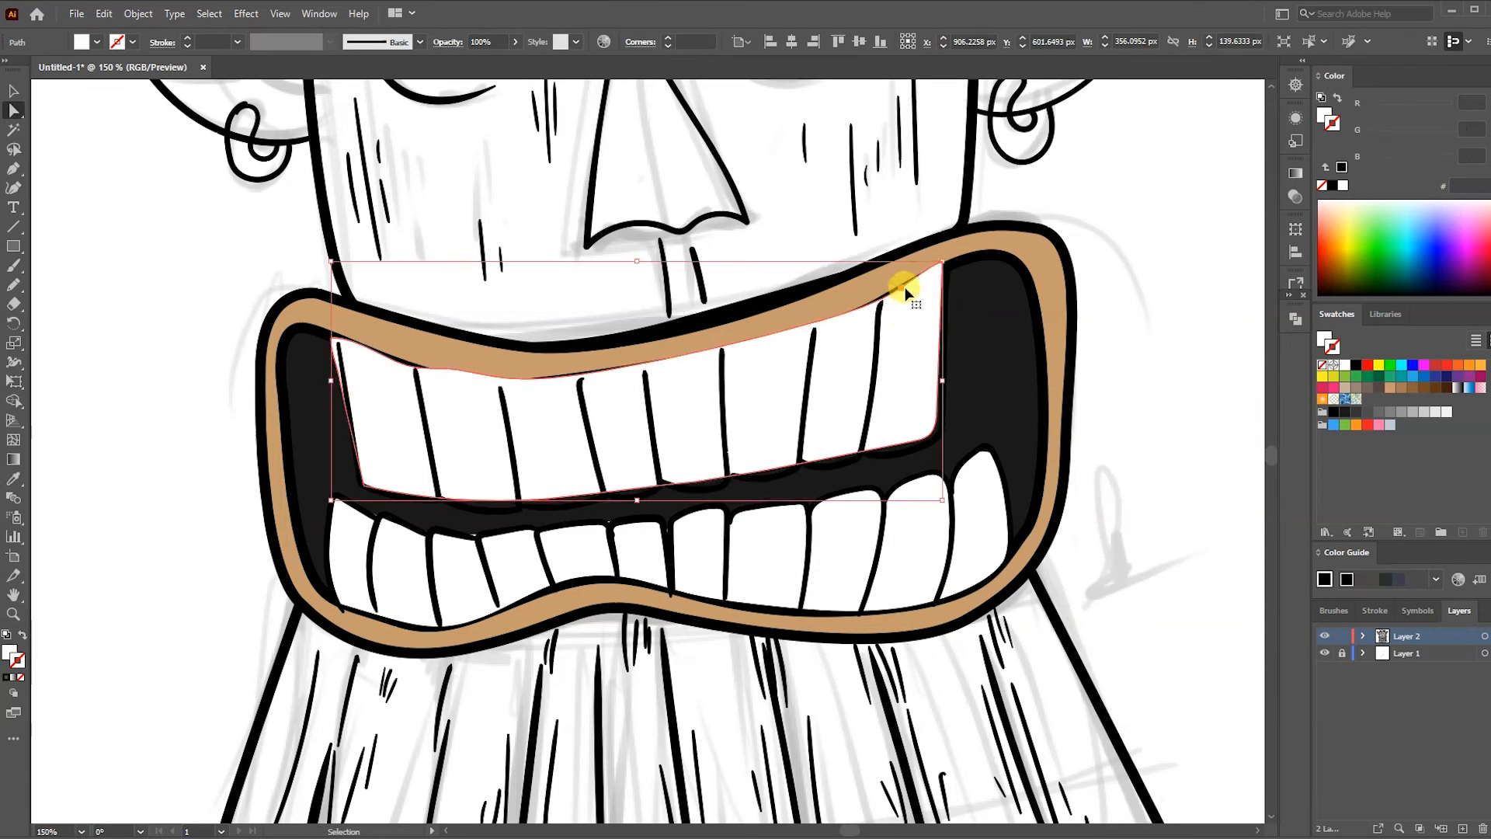
drag(906, 291, 818, 330)
drag(501, 378, 419, 378)
click(207, 583)
key(ctrl+0)
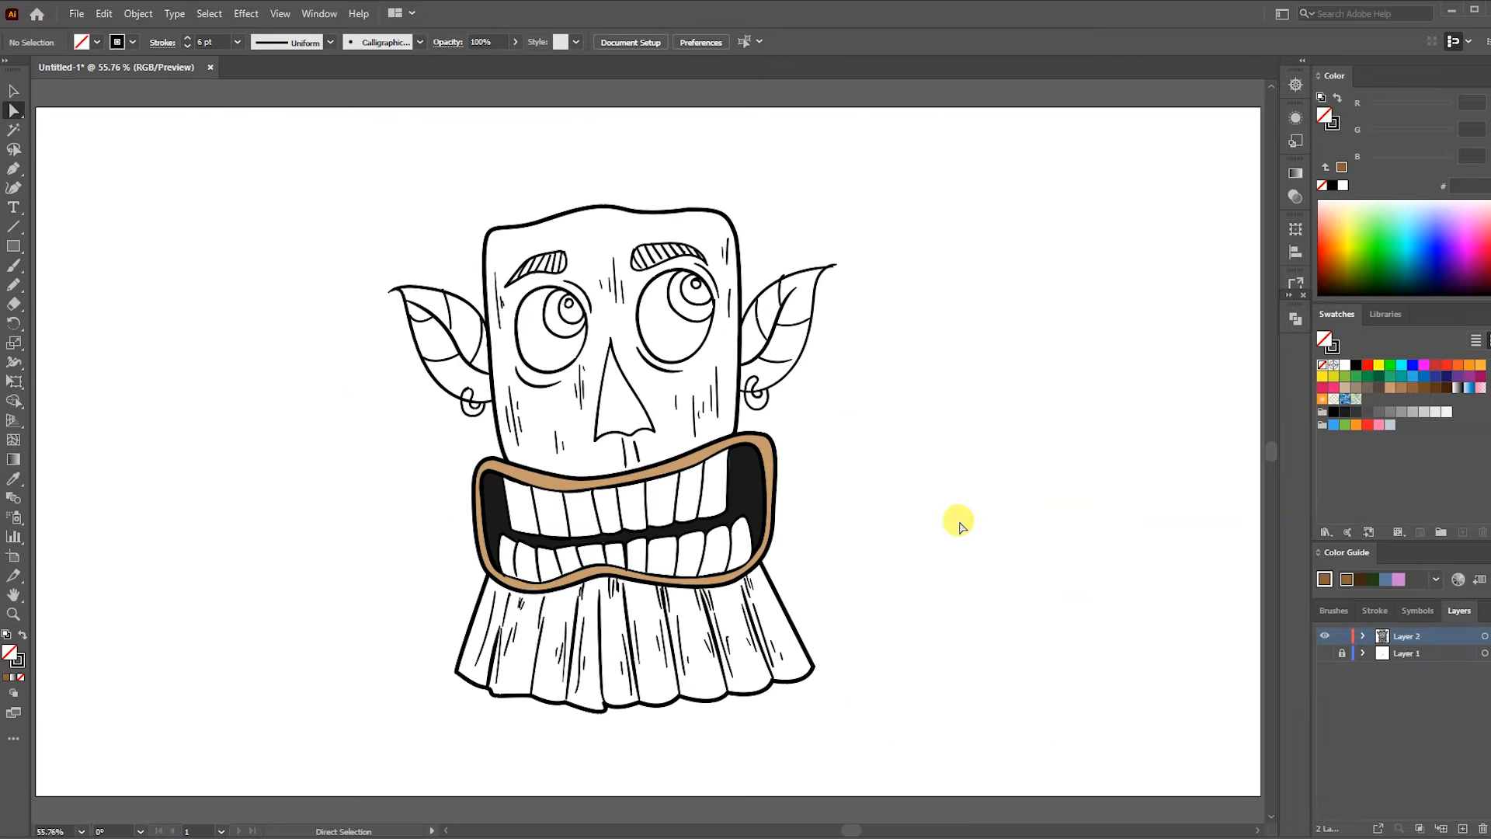
Fill the head outline with tan brown C69C6D
click(675, 203)
click(1390, 388)
click(1074, 422)
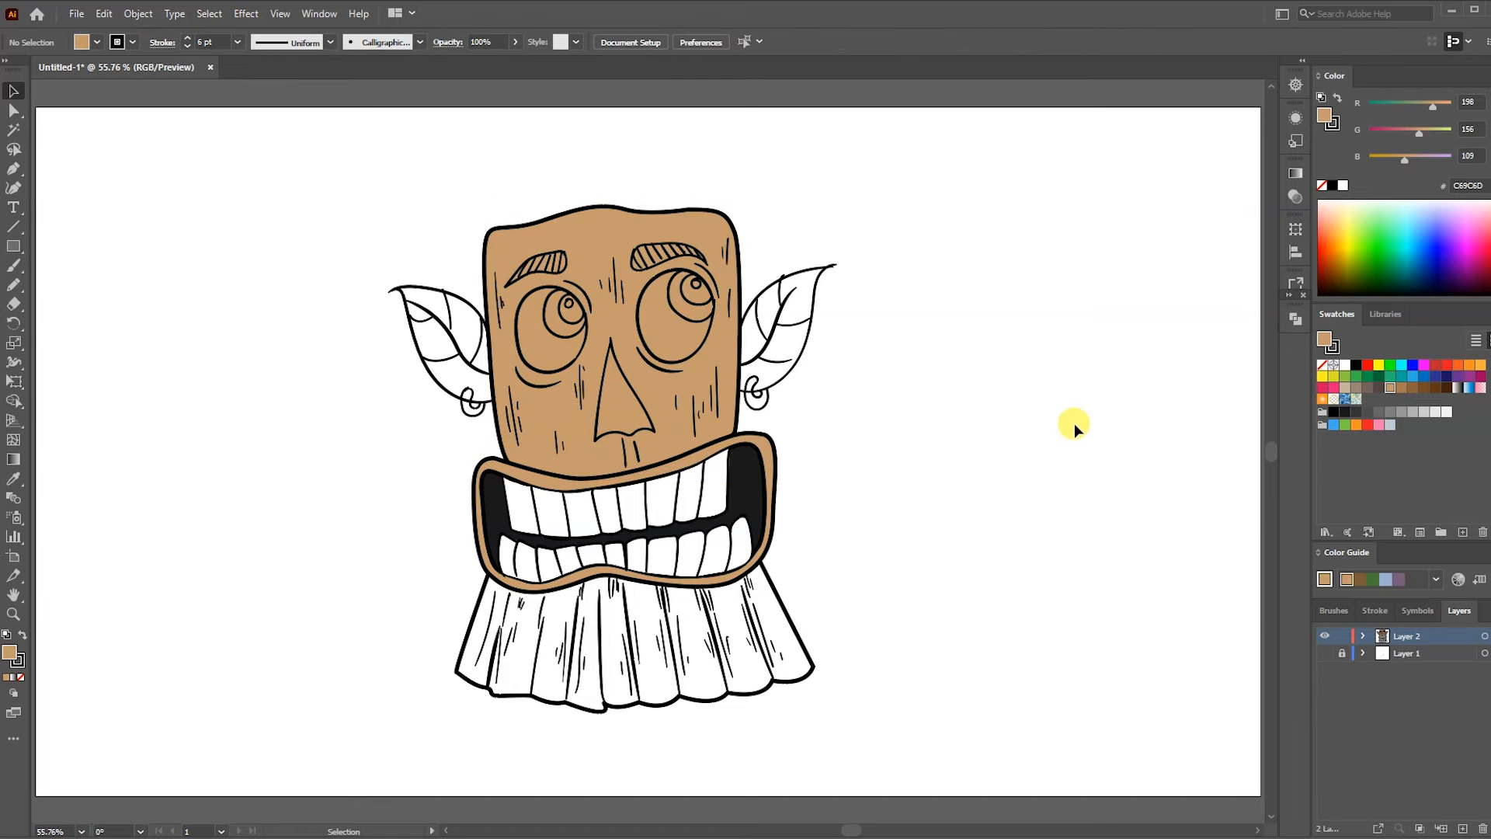
Trace a closed shape around the skirt with the Pencil tool
key(ctrl+equal)
key(ctrl+equal)
drag(722, 536, 753, 319)
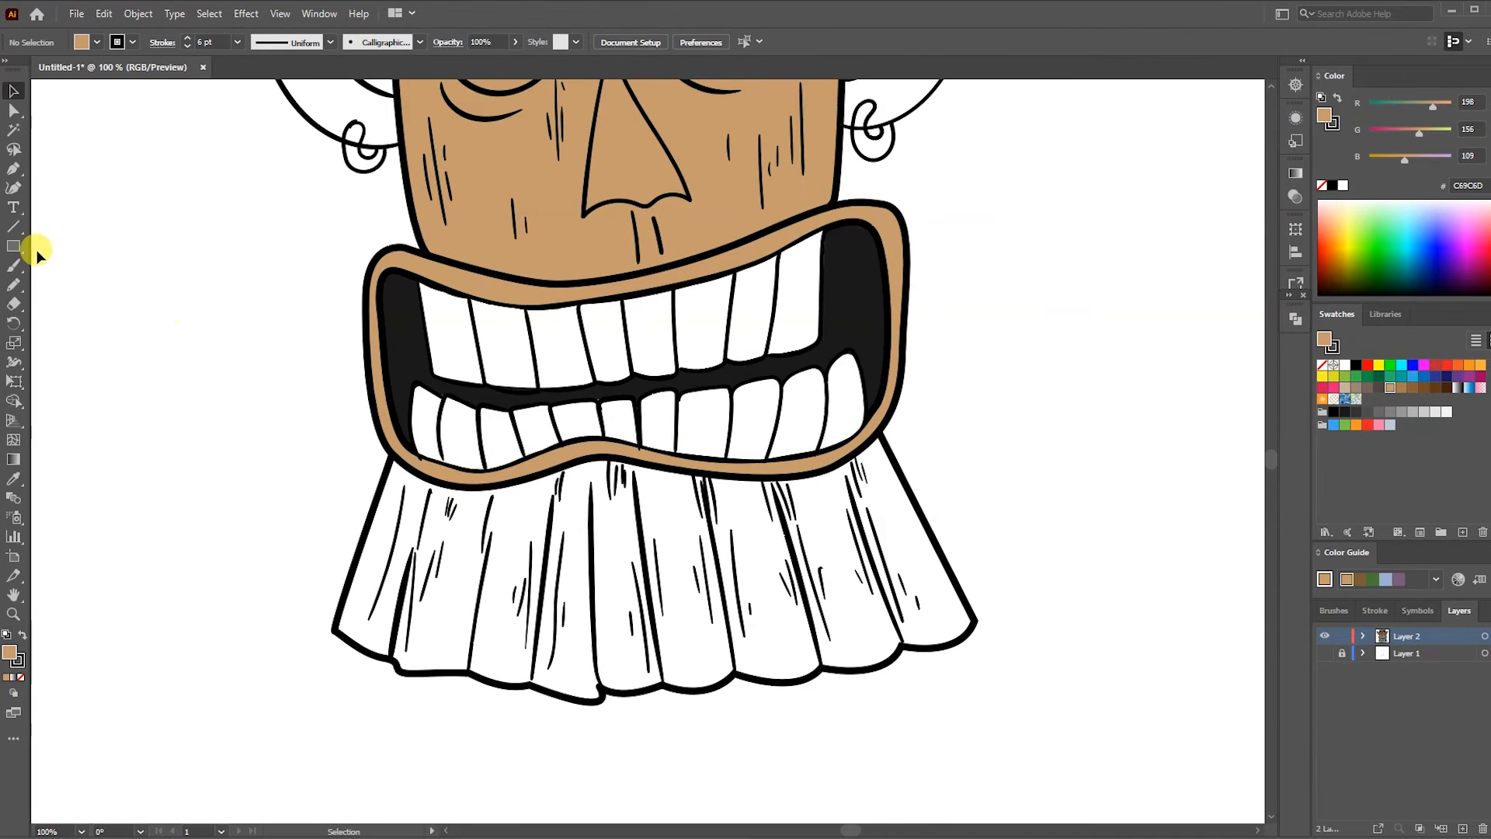
mouse_move(454, 666)
mouse_down()
mouse_move(584, 697)
mouse_move(872, 664)
mouse_move(920, 504)
mouse_up()
drag(379, 469, 385, 472)
Fill the skirt shape with medium grey, send it to the back and remove its stroke
click(1400, 412)
right_click(792, 582)
mouse_move(922, 502)
click(985, 549)
click(22, 678)
key(v)
click(984, 473)
Adjust the grey skirt shape's right edge to follow the black outline
click(922, 544)
click(13, 112)
drag(929, 539, 932, 537)
click(1024, 440)
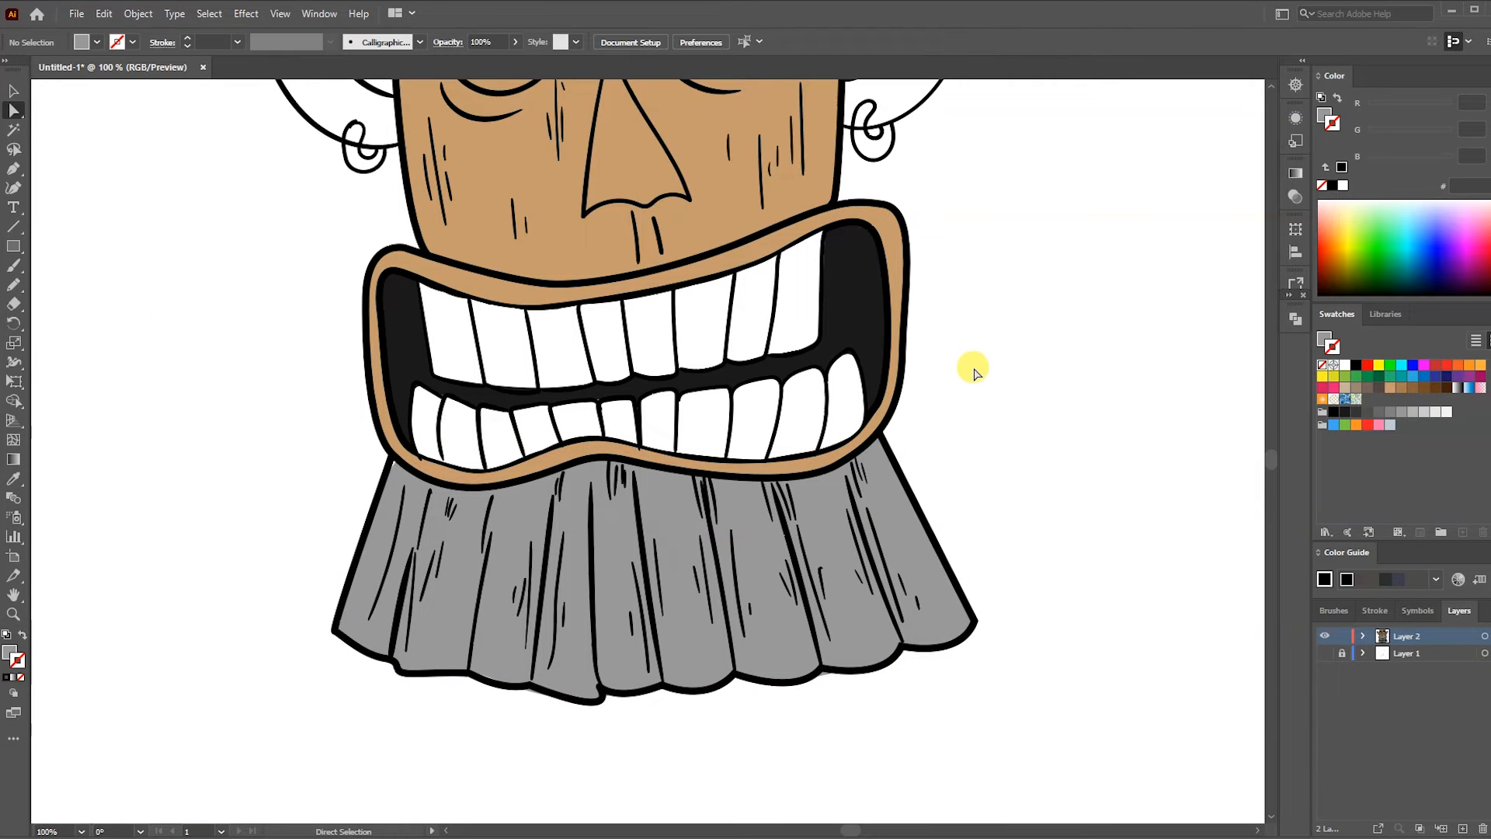
Trace the left eye as a closed Pencil shape on the face
scroll(974, 372, down, 1)
scroll(641, 339, up, 1)
click(13, 265)
click(13, 285)
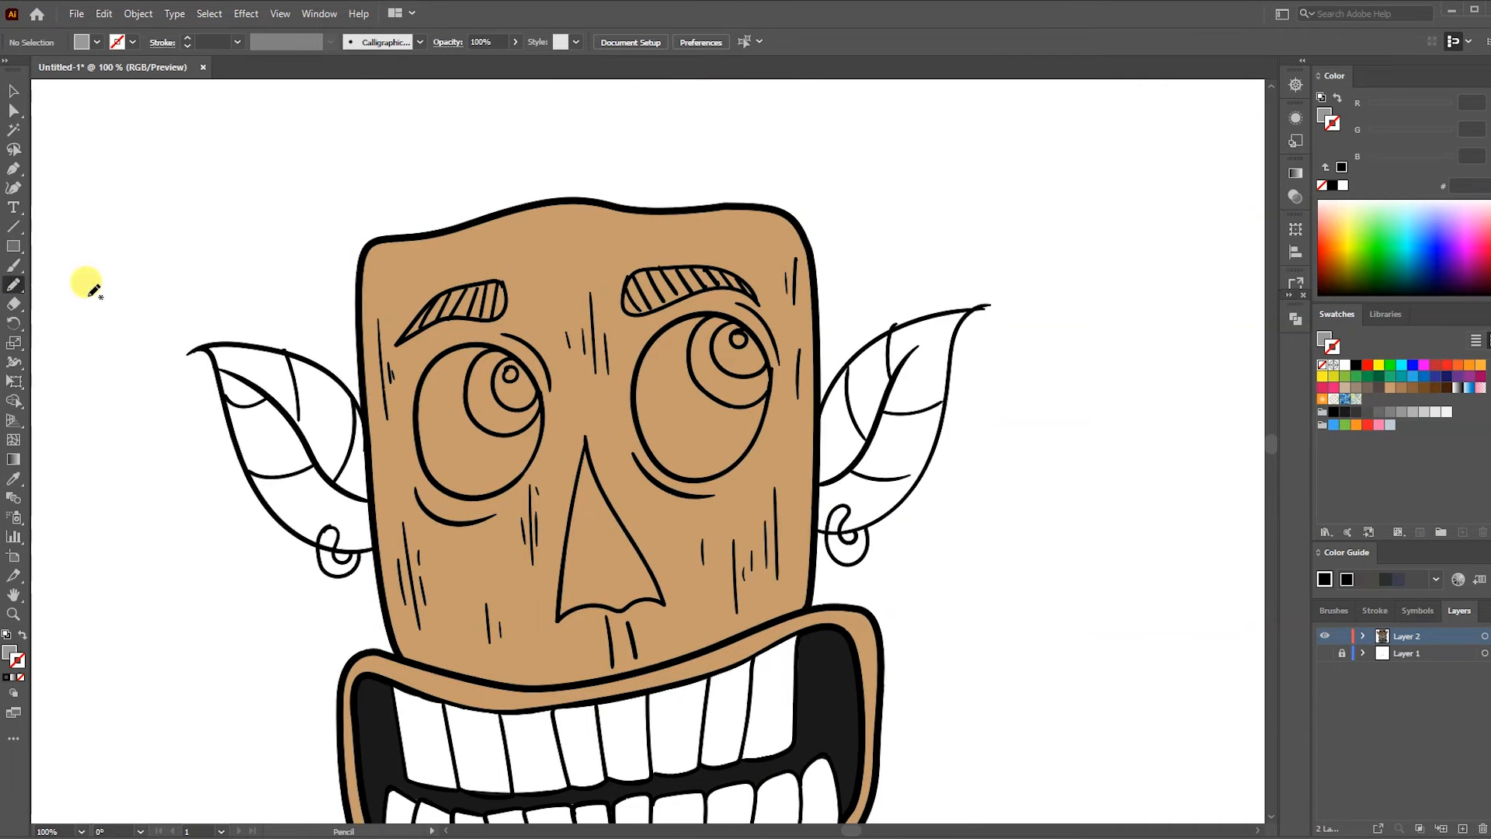
drag(541, 450, 538, 379)
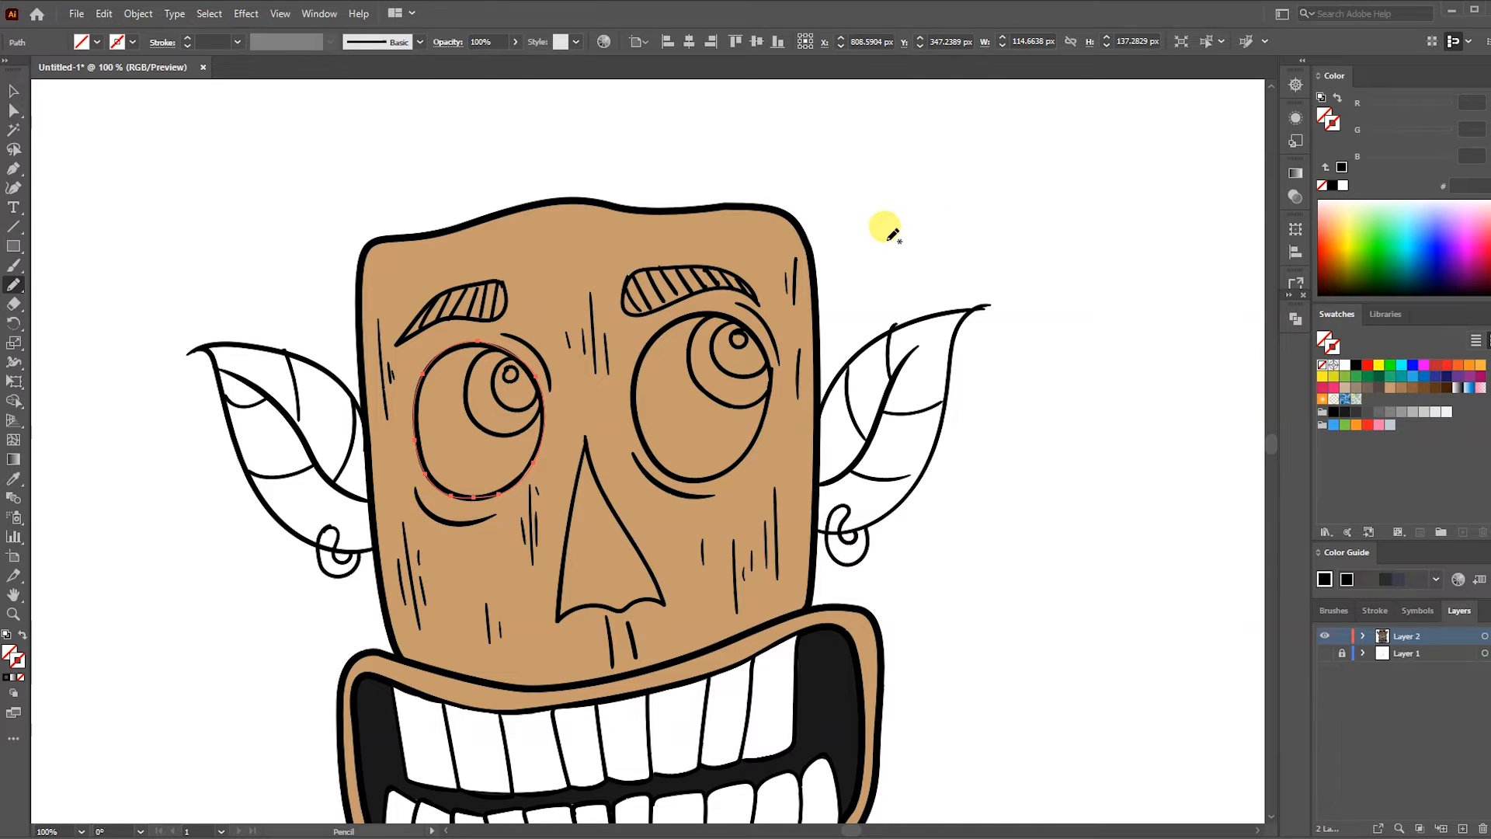
Fill the left eye shape with light grey CCCCCC and stack it above the head but below the eye lines
click(1424, 412)
right_click(499, 423)
mouse_move(577, 705)
click(699, 759)
key(ctrl+])
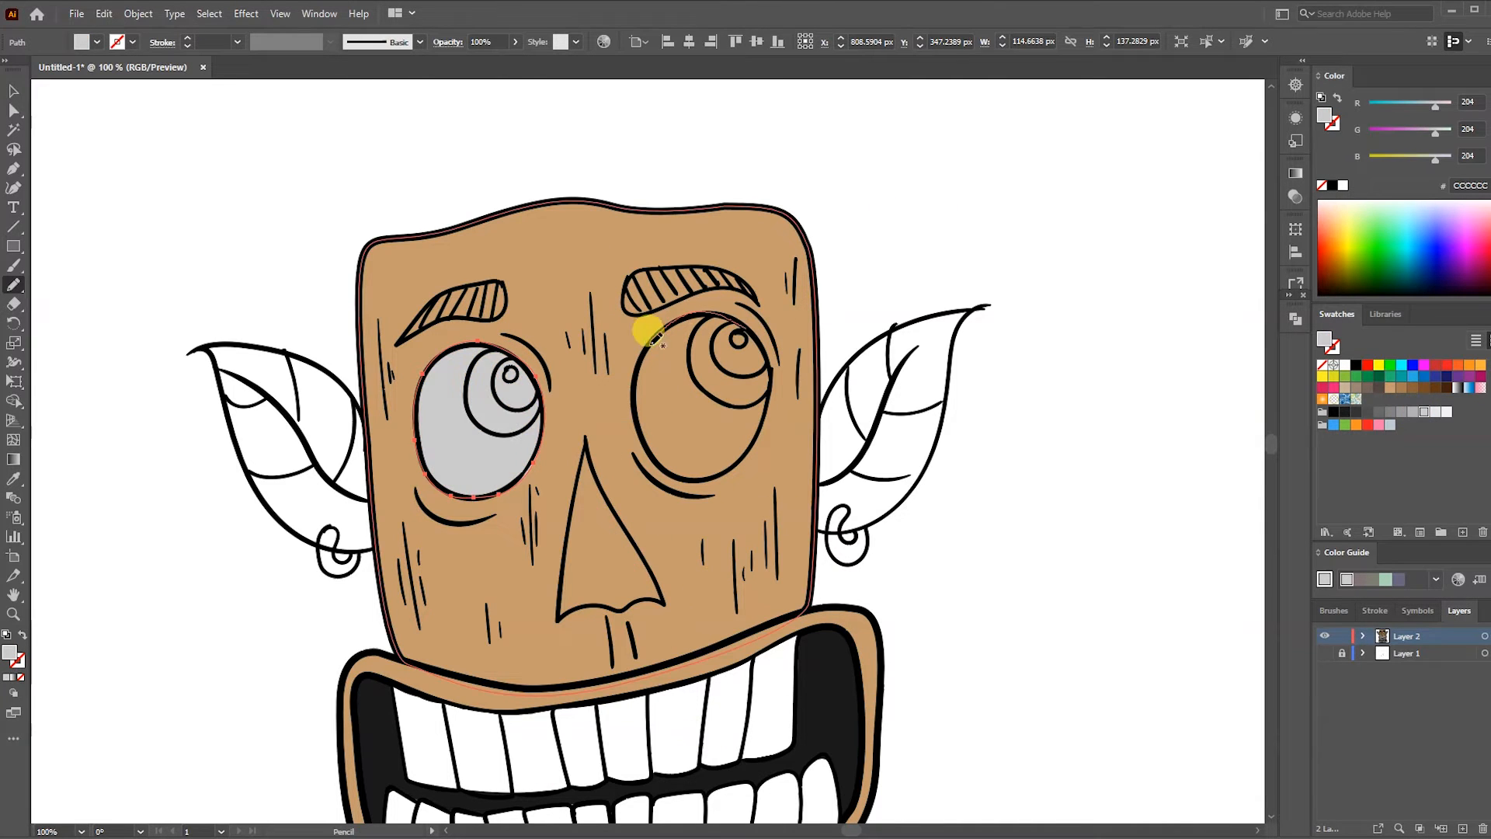
Trace the right eye with the Pencil, fill it with light grey CCCCCC and send it to the back
drag(774, 351, 773, 348)
click(1425, 412)
right_click(677, 394)
mouse_move(723, 701)
click(893, 745)
Send the brown head shape behind the grey eye shapes
right_click(747, 249)
mouse_move(854, 522)
click(1002, 565)
click(973, 376)
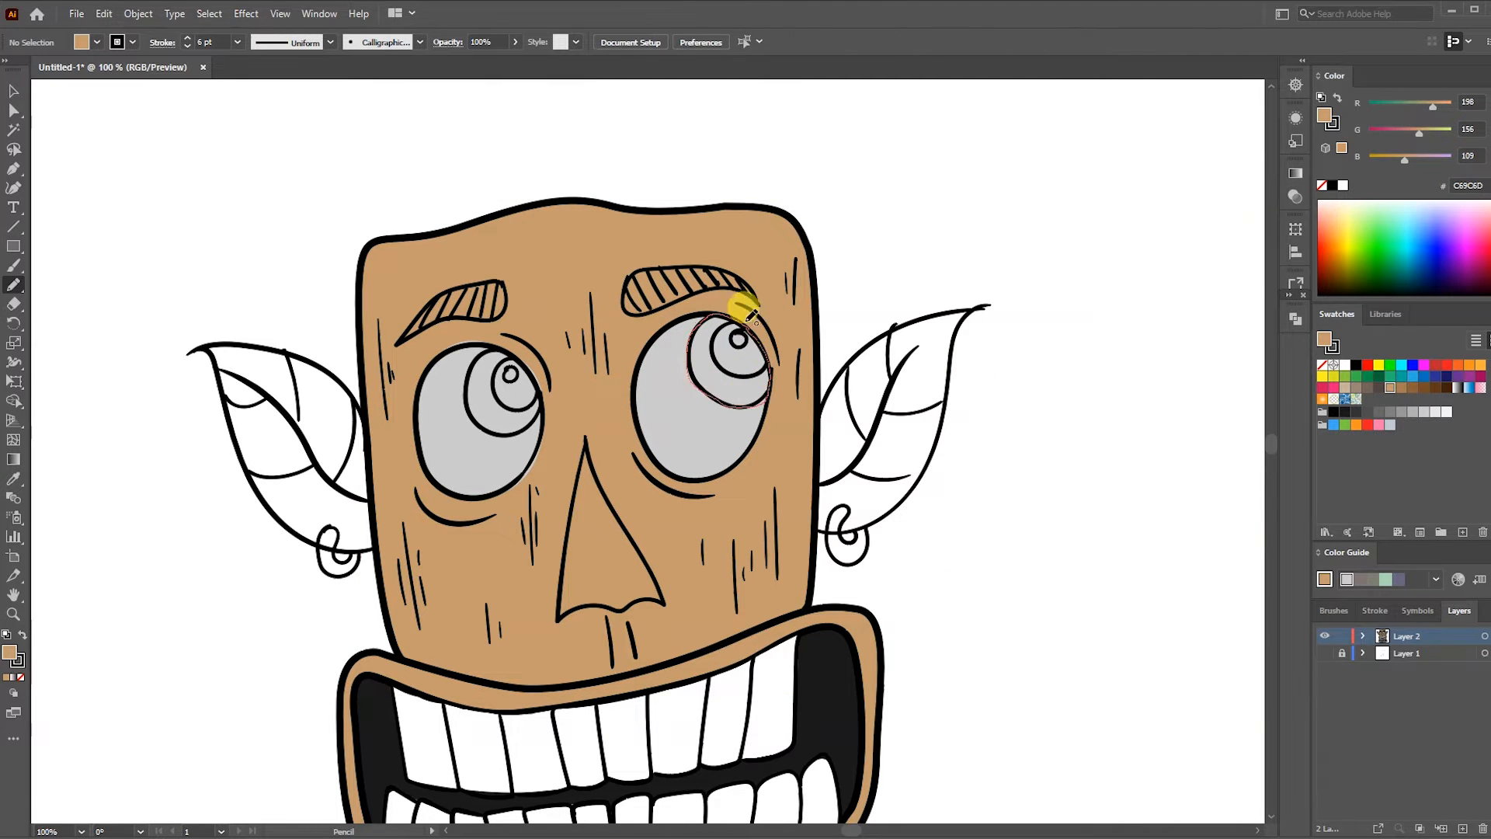
Trace the right eye's iris with the Pencil and give it a white fill without a stroke
drag(747, 317, 747, 317)
click(1339, 366)
key(/)
key(ctrl+z)
key(x)
key(/)
Arrange the white iris shape above the grey right eye but below the black line work
right_click(745, 376)
mouse_move(824, 670)
click(959, 724)
key(ctrl+])
key(ctrl+])
key(ctrl+shift+a)
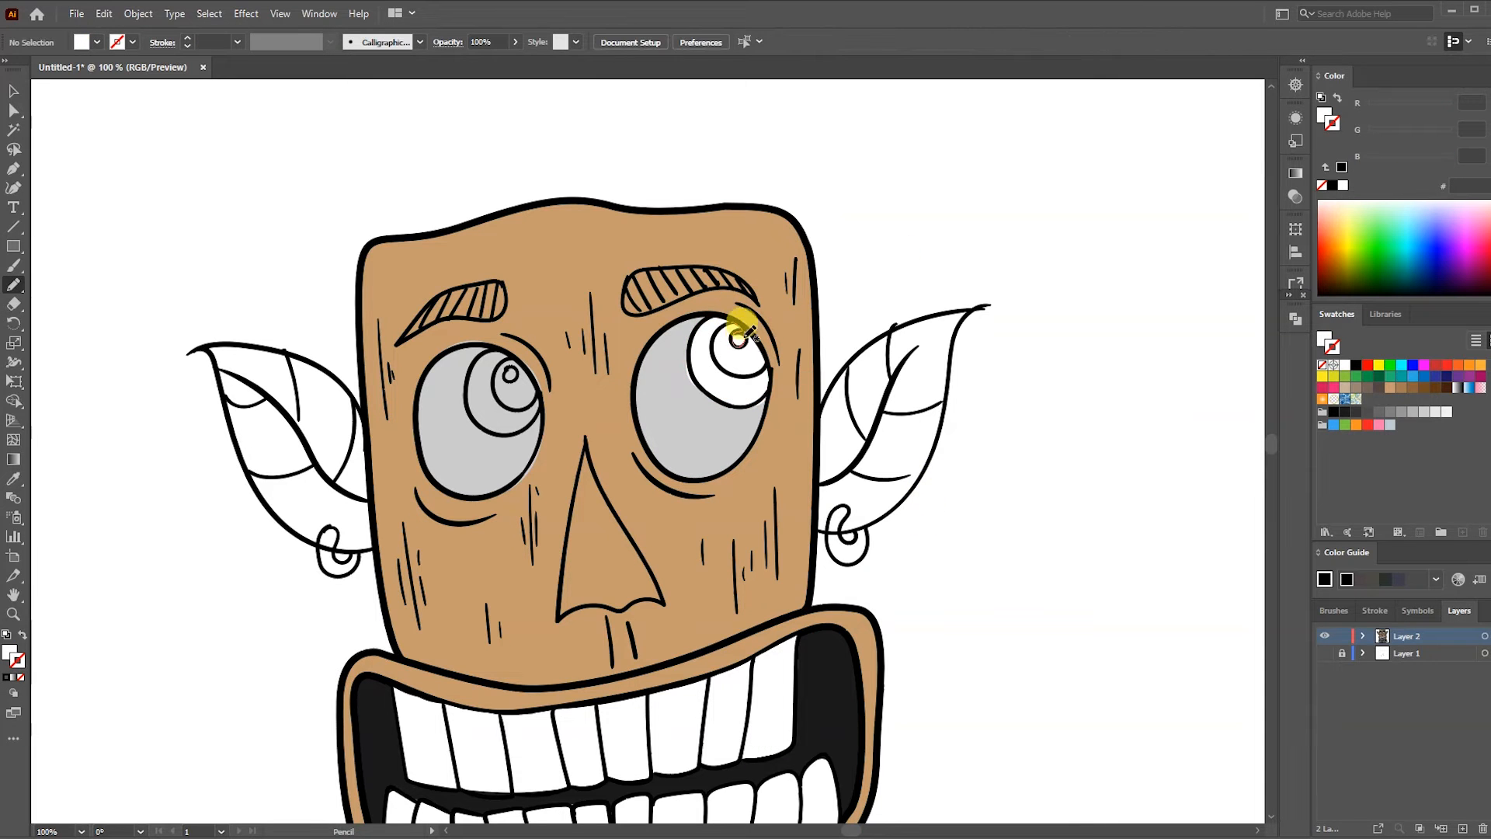
Trace the right eye's pupil with the Pencil and fill it with black
drag(719, 342, 718, 343)
click(1356, 364)
key(a)
click(901, 270)
Trace the left eye's pupil with the Pencil and fill it with black
key(n)
drag(522, 362, 511, 353)
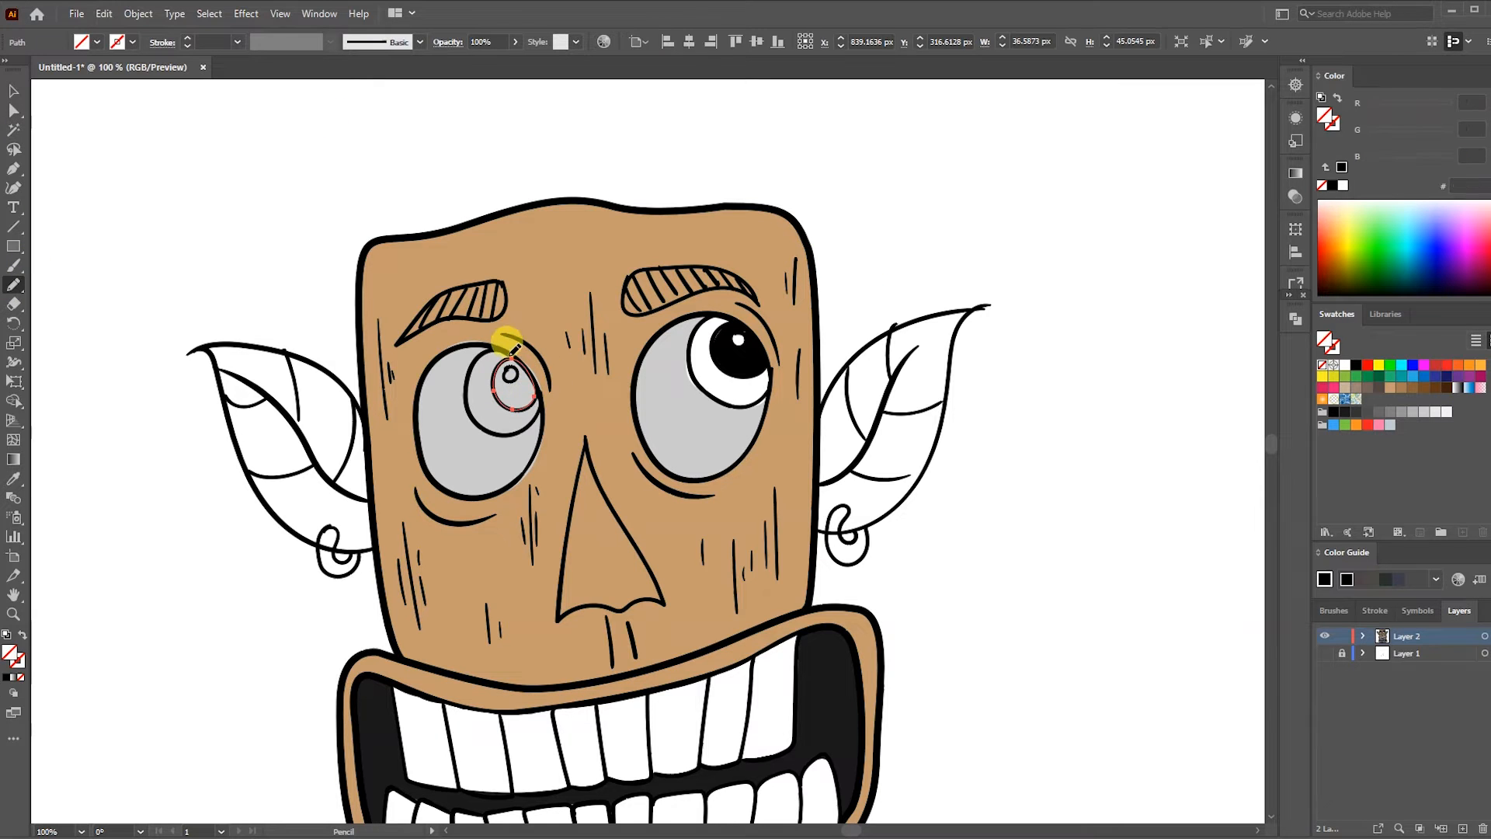
click(1356, 366)
Paint a small white highlight in the left pupil with a 1 pt Paintbrush stroke
click(13, 265)
key(ctrl+shift+a)
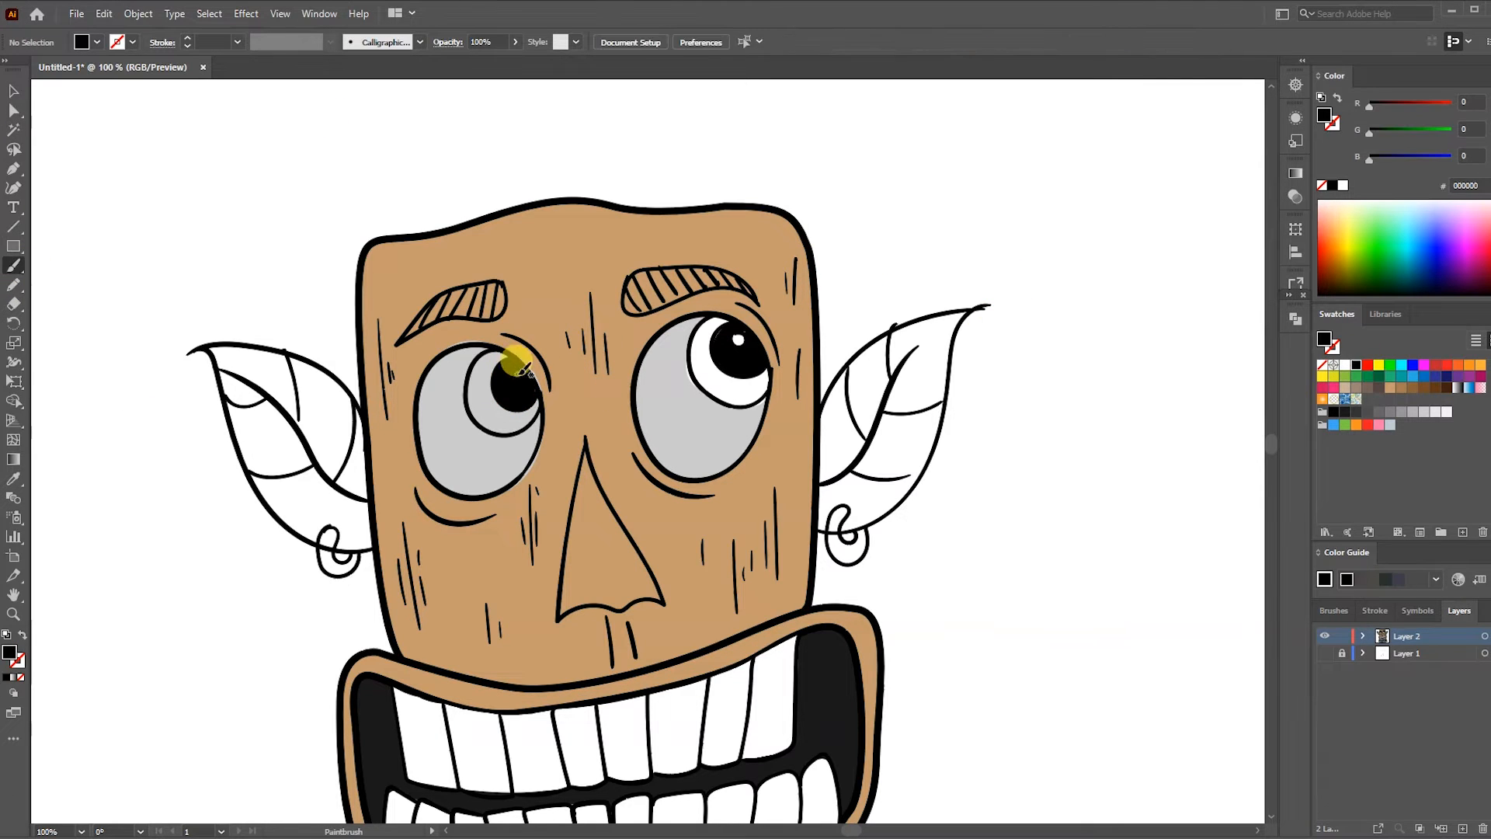
key(shift+x)
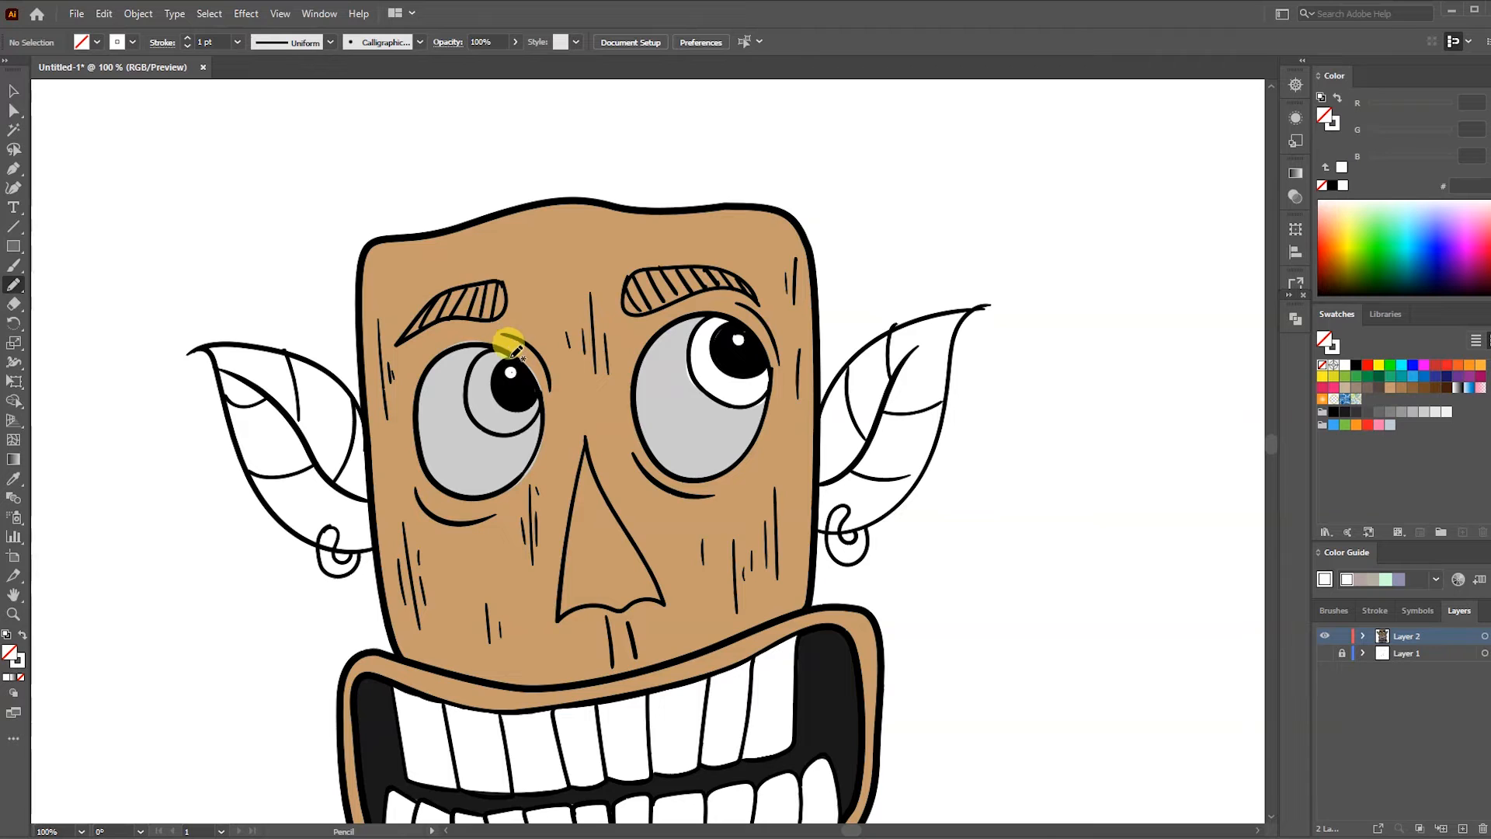
Trace the left eye's iris around the pupil with the Pencil and fill it with white
drag(536, 400, 539, 396)
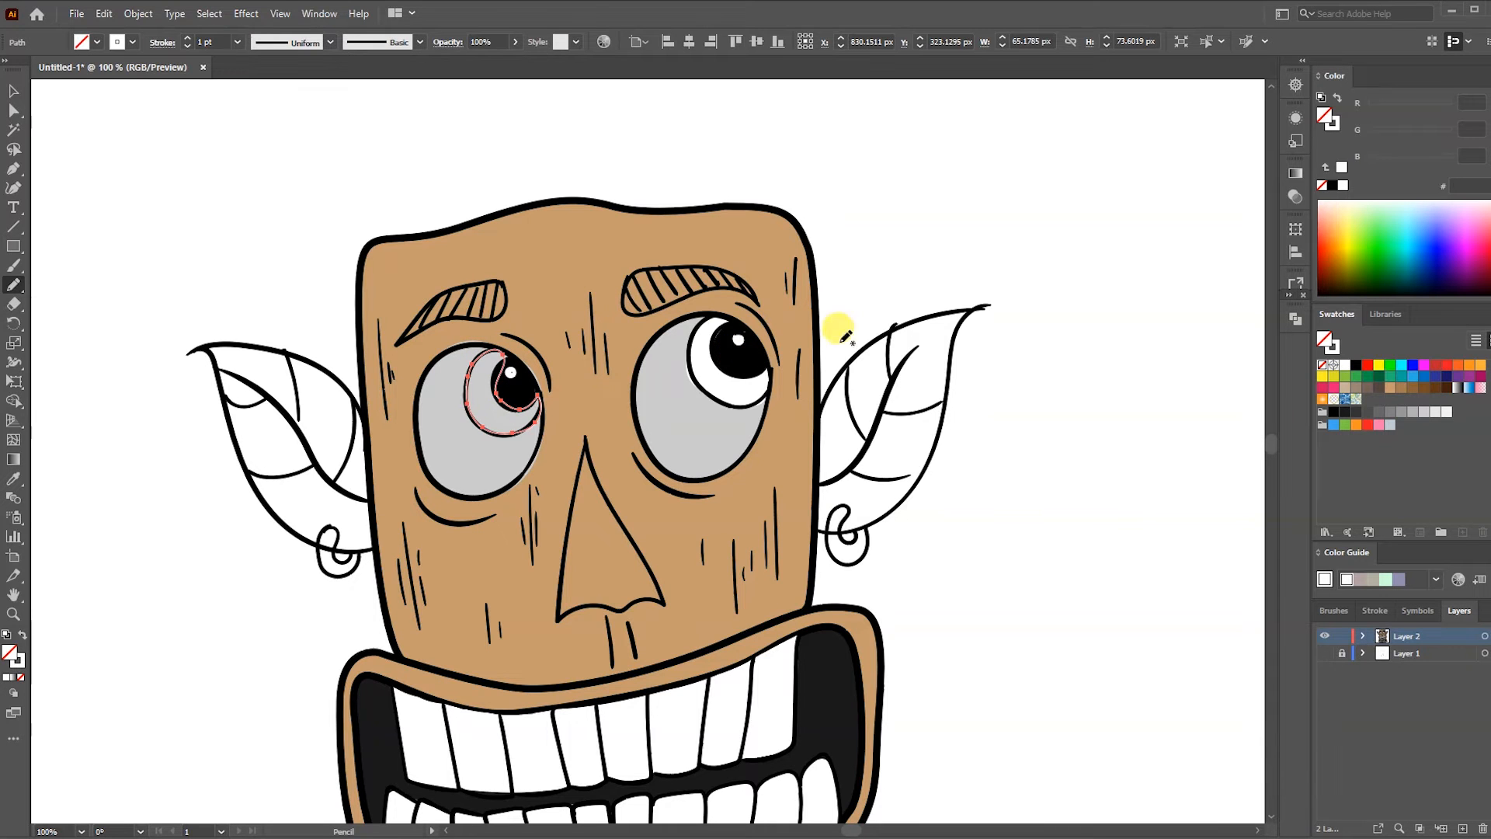
click(1344, 364)
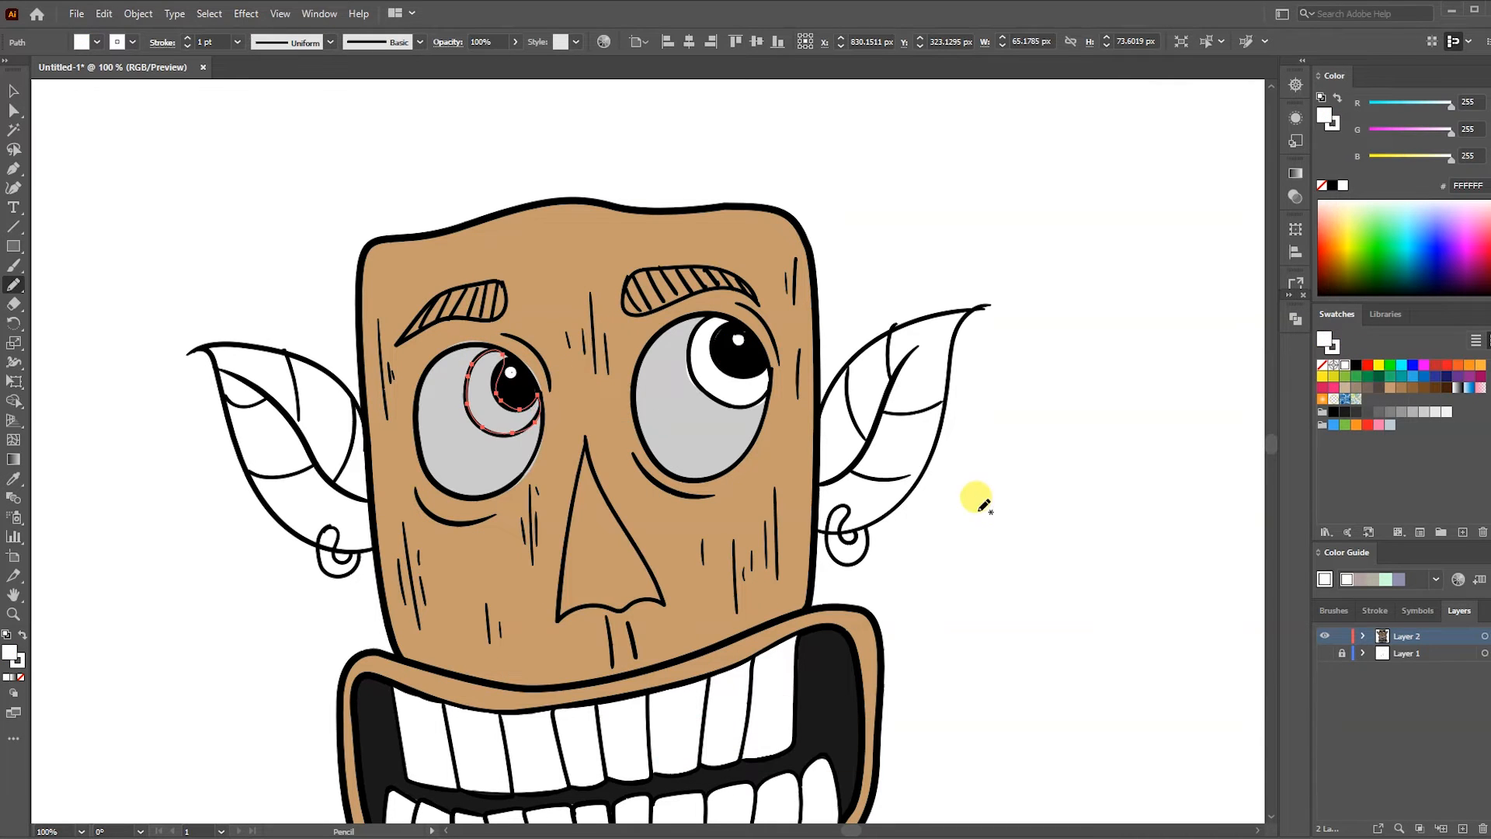
key(ctrl+shift+a)
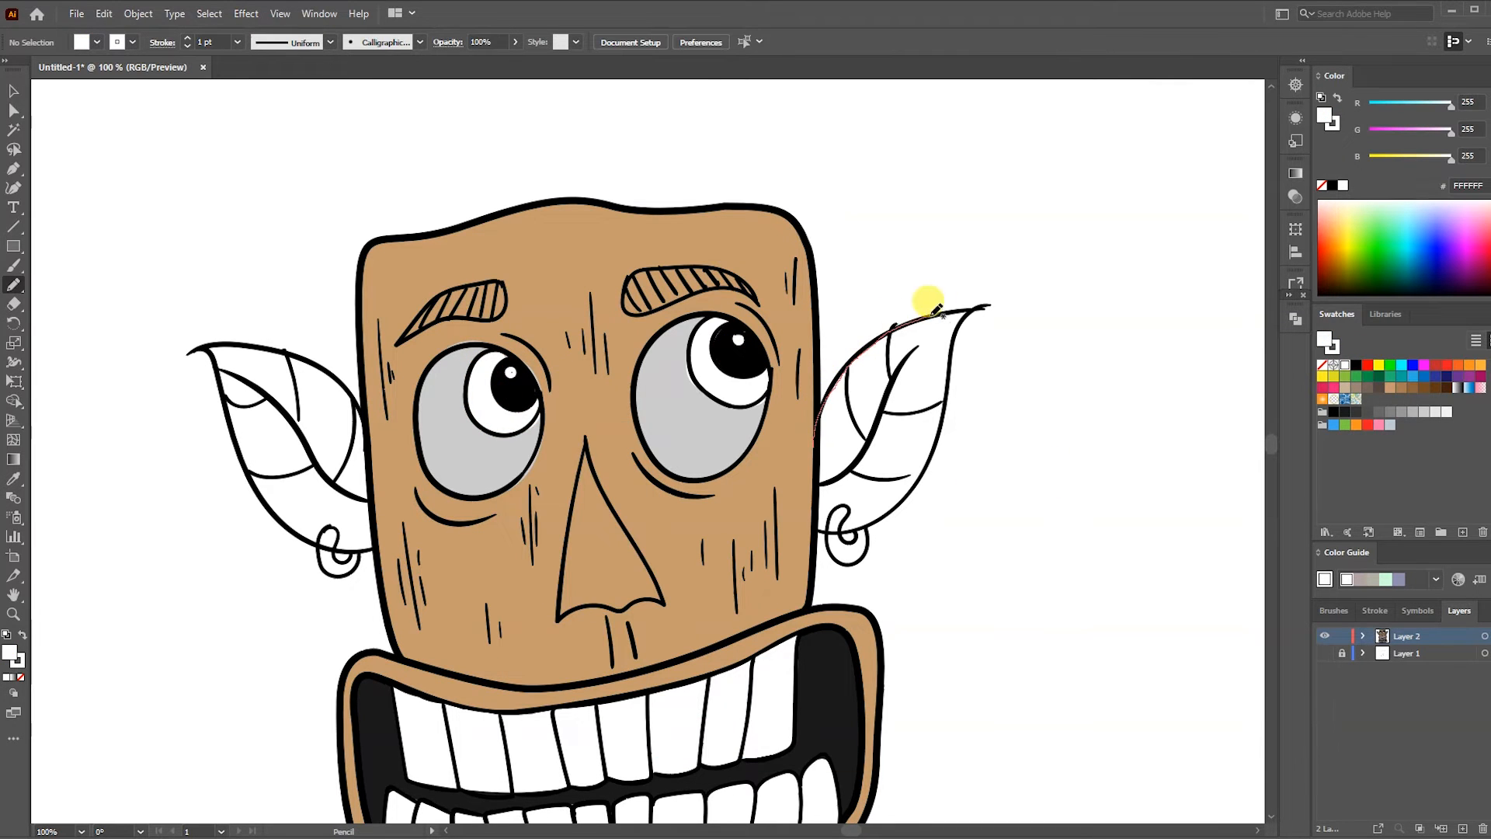
Trace the right leaf ear with the Pencil, fill it with green 8CC63F and keep it beneath the vein lines
mouse_move(929, 458)
mouse_down()
mouse_move(802, 482)
mouse_move(814, 444)
mouse_up()
click(1345, 375)
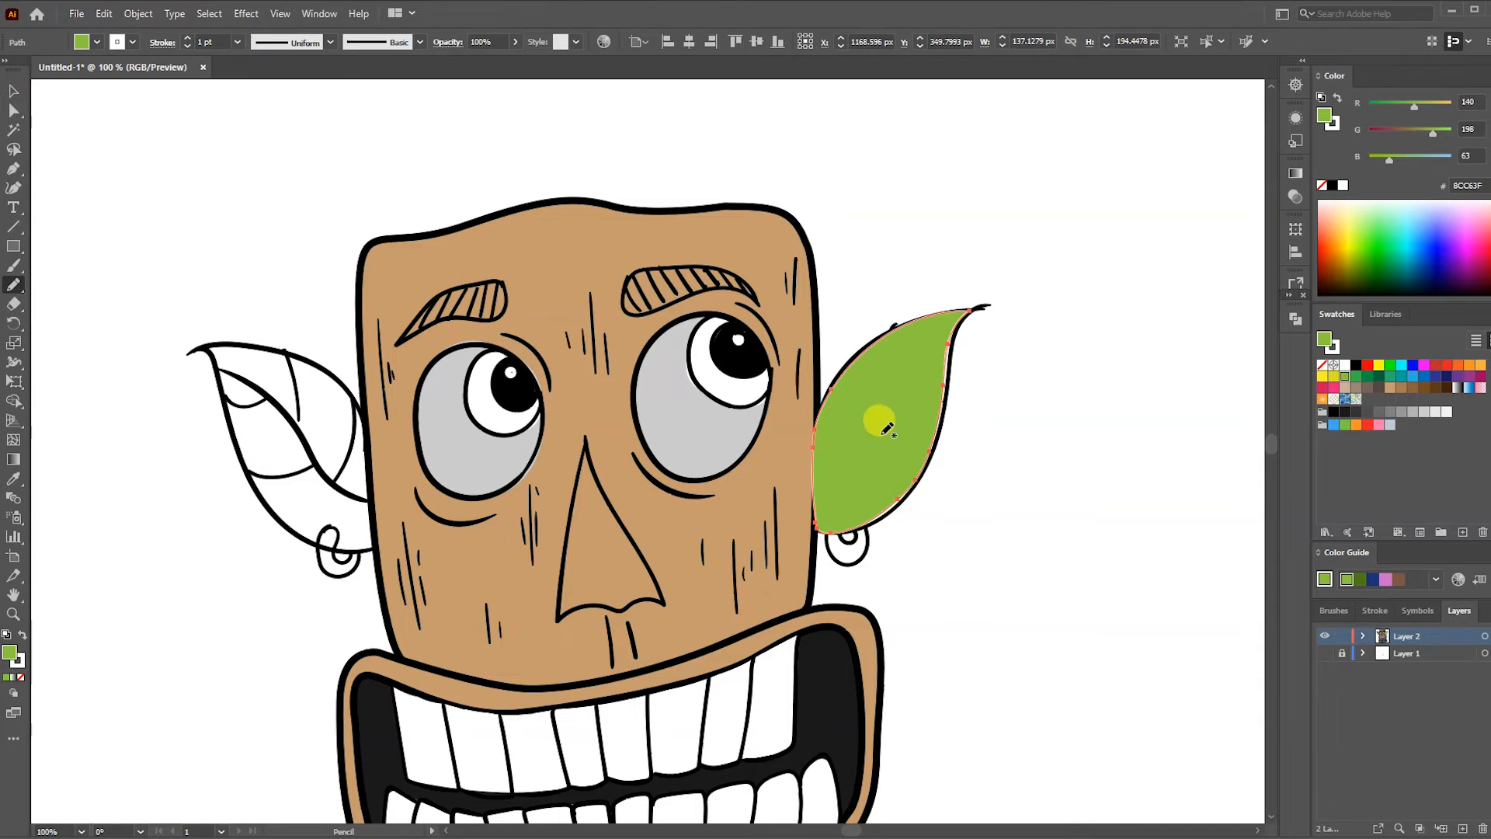
key(a)
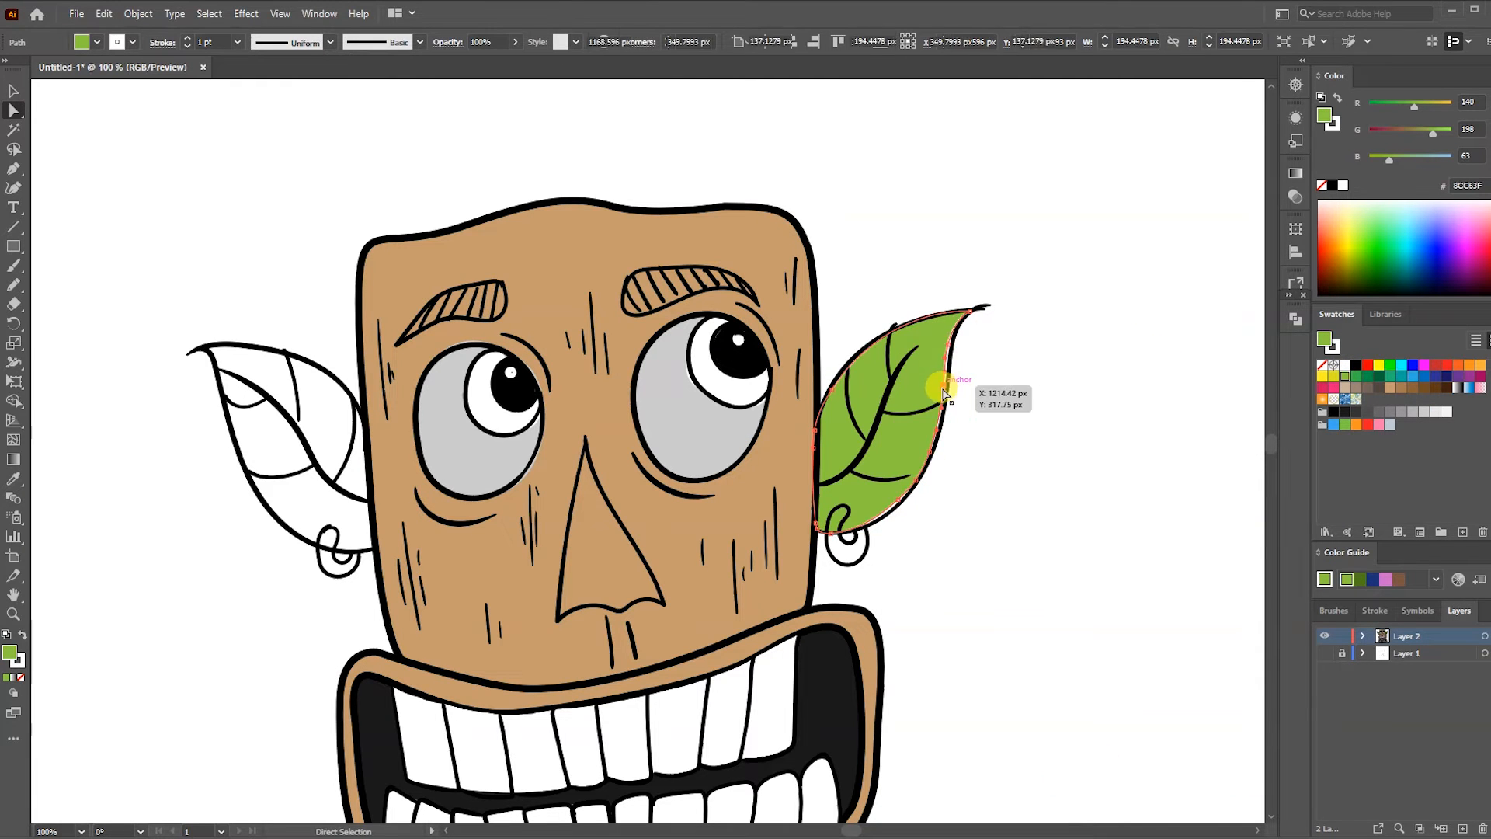
click(993, 349)
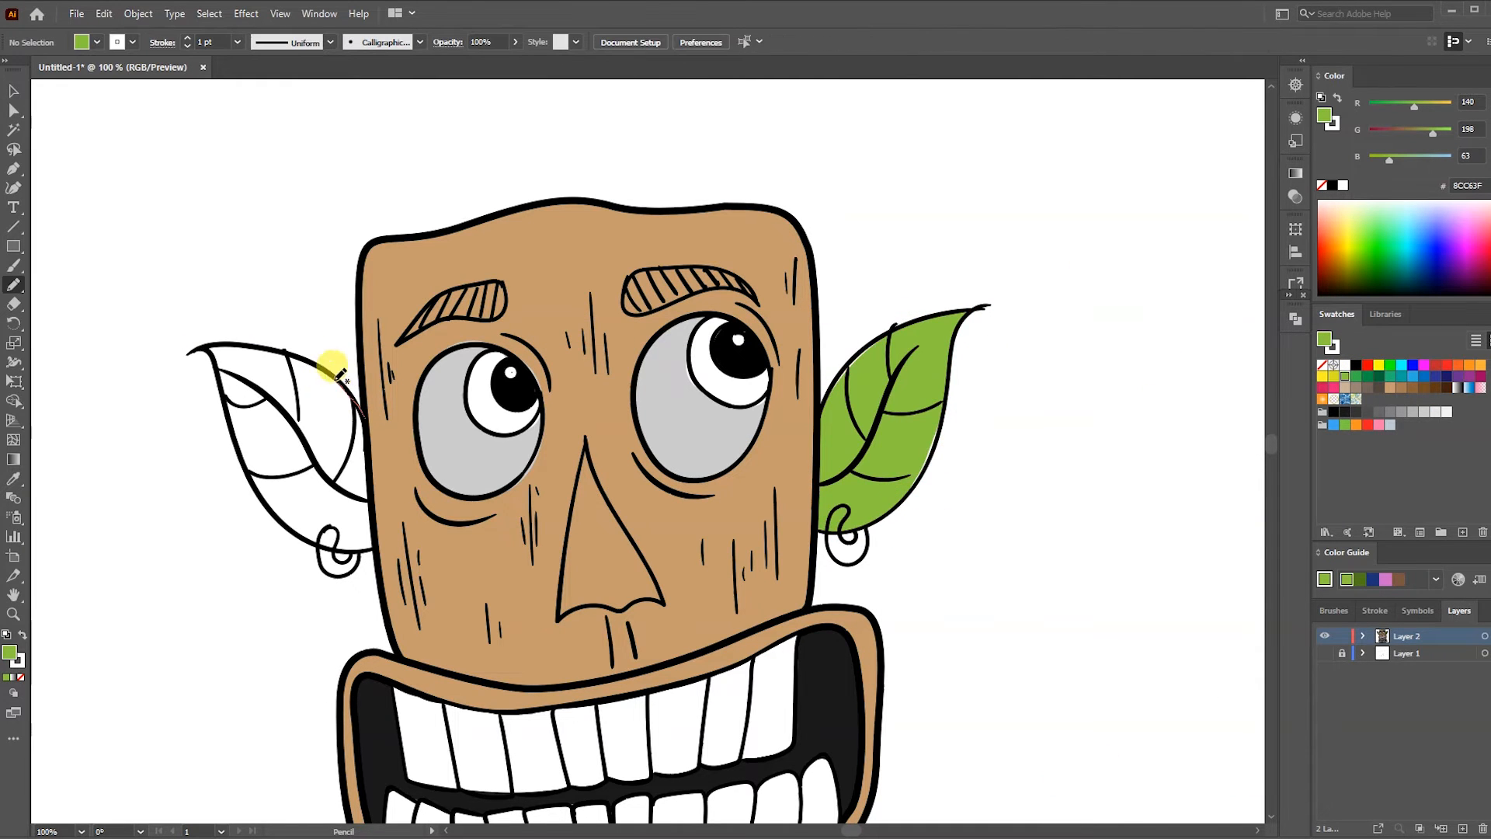
Trace the left leaf ear with the Pencil and match its fill to the right ear's green
drag(374, 545, 365, 420)
key(i)
click(920, 359)
ctrl+click(1045, 505)
key(n)
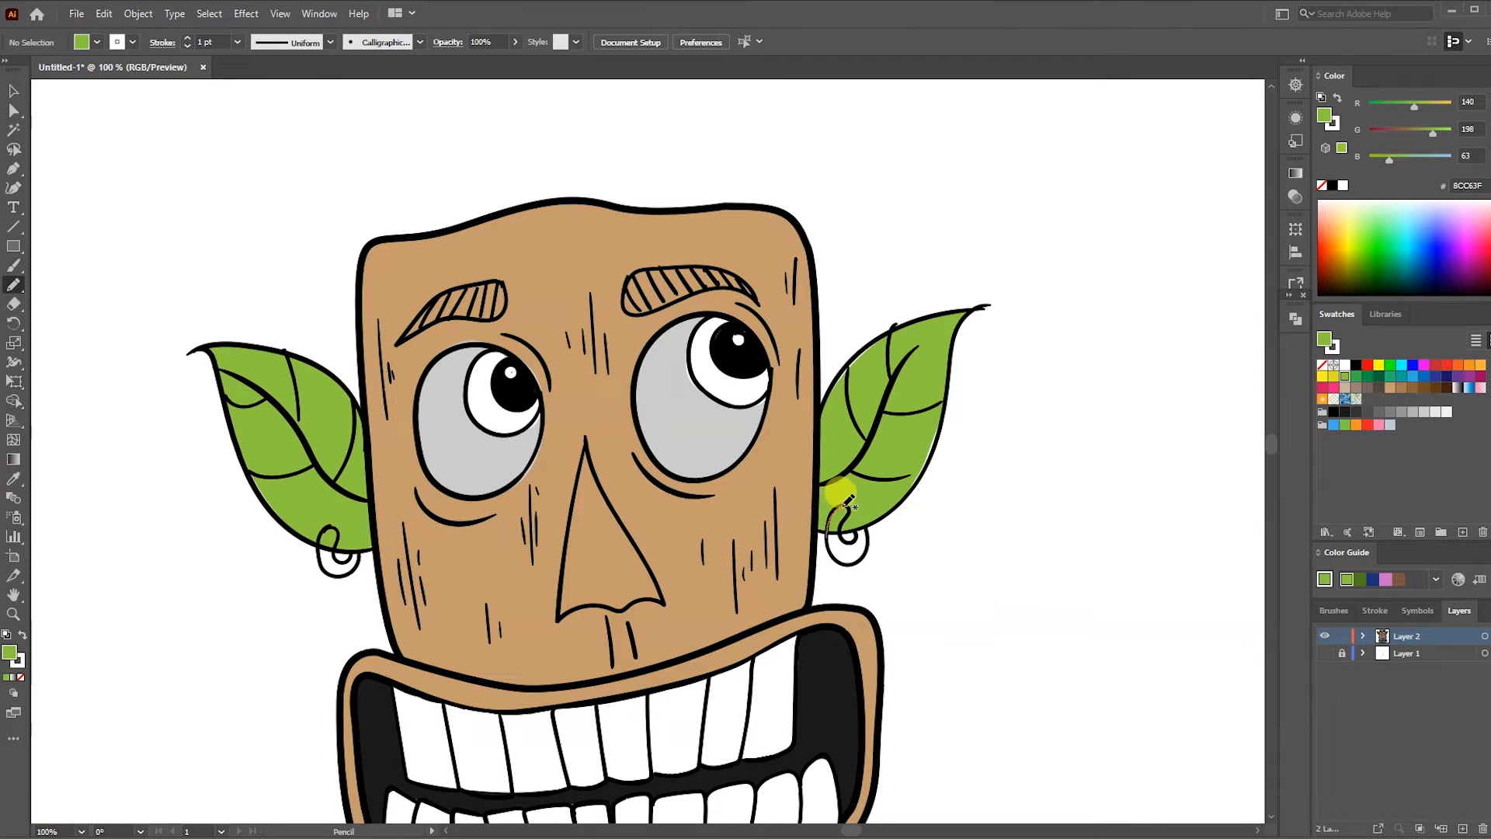
Trace the right ear's ring with the Pencil and fill it with yellow FCEE21
drag(828, 538, 824, 534)
click(1323, 376)
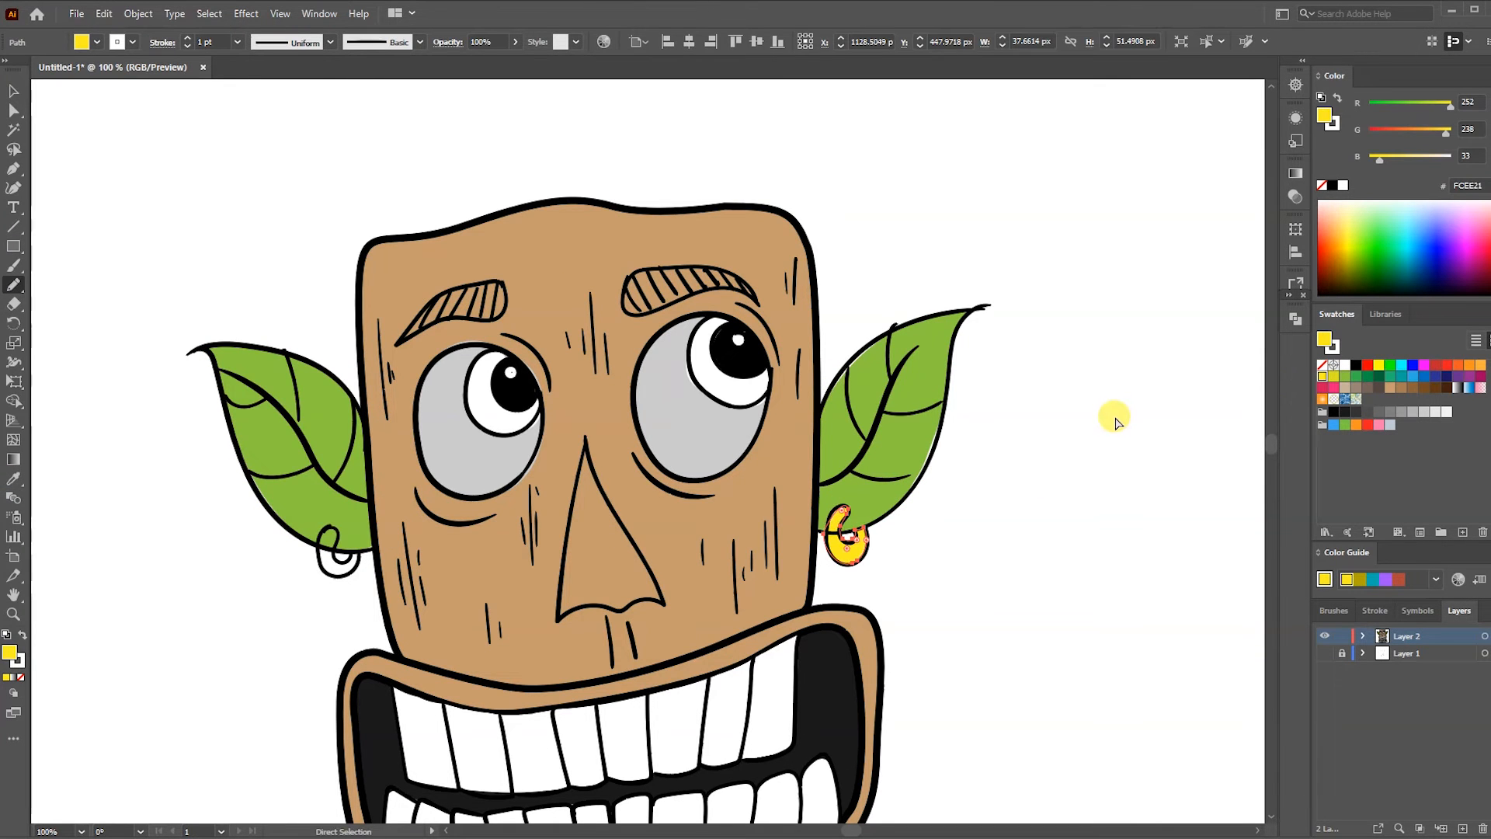
Trace the left ear's ring with the Pencil and match its fill to the right ring's yellow
ctrl+click(1014, 486)
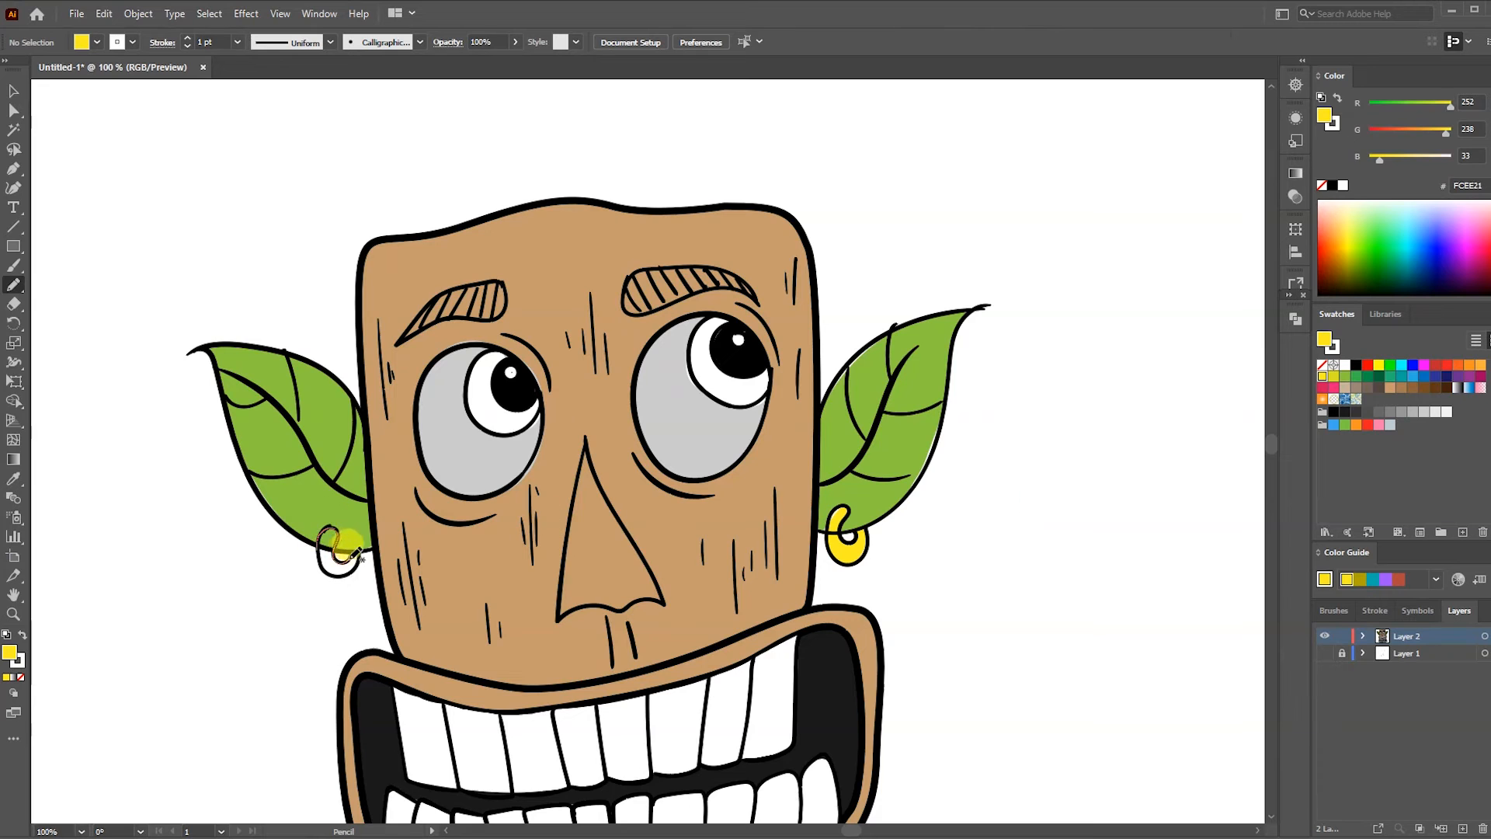
drag(318, 541, 320, 542)
key(i)
click(838, 530)
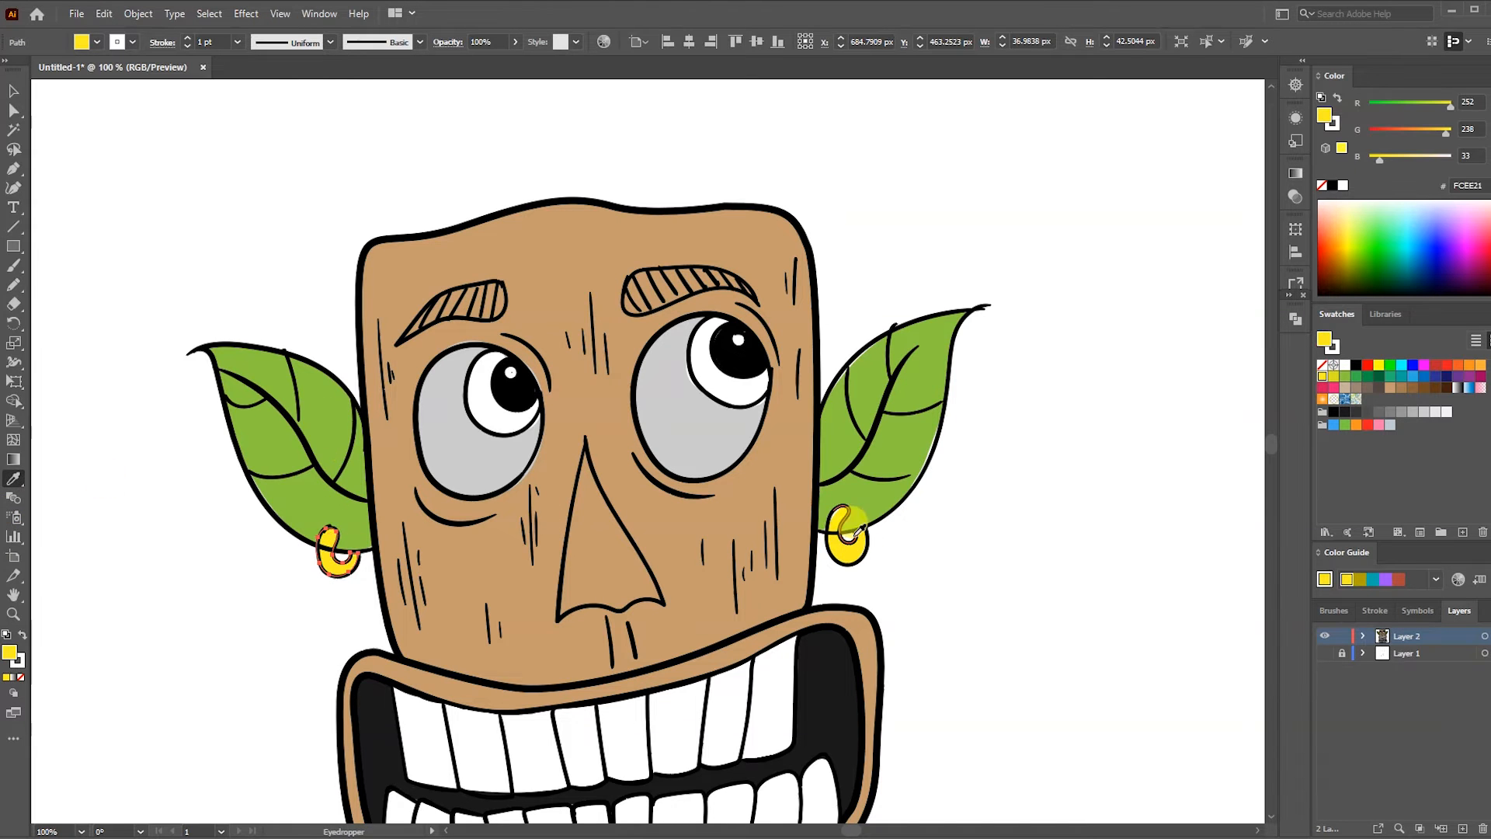
key(shift+e)
ctrl+click(852, 530)
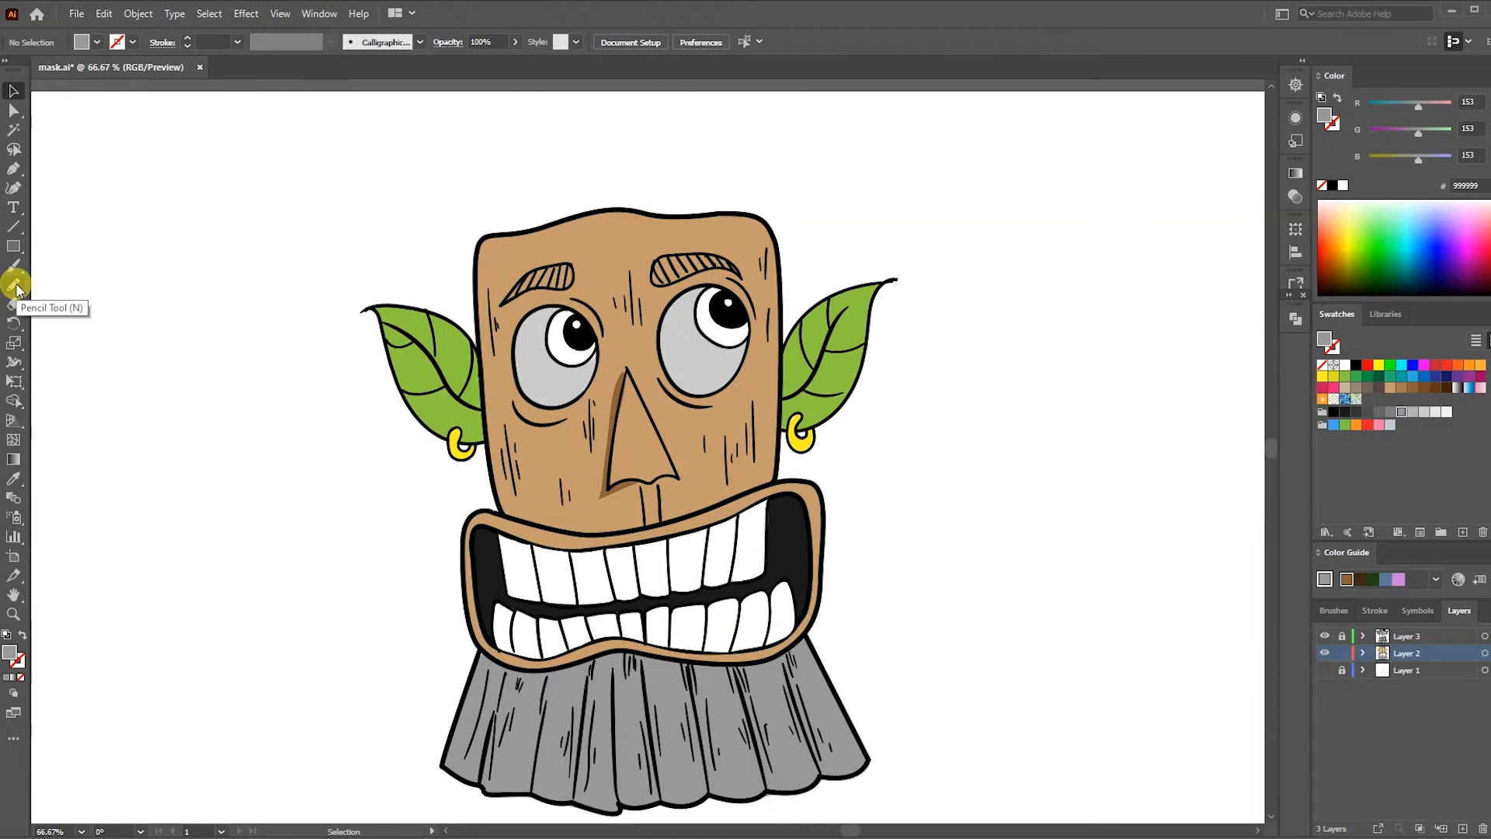
Outline the left eyebrow with the Pen and fill it with dark brown 754C24, without a stroke
click(13, 168)
scroll(593, 253, up, 4)
click(592, 333)
drag(573, 391, 575, 398)
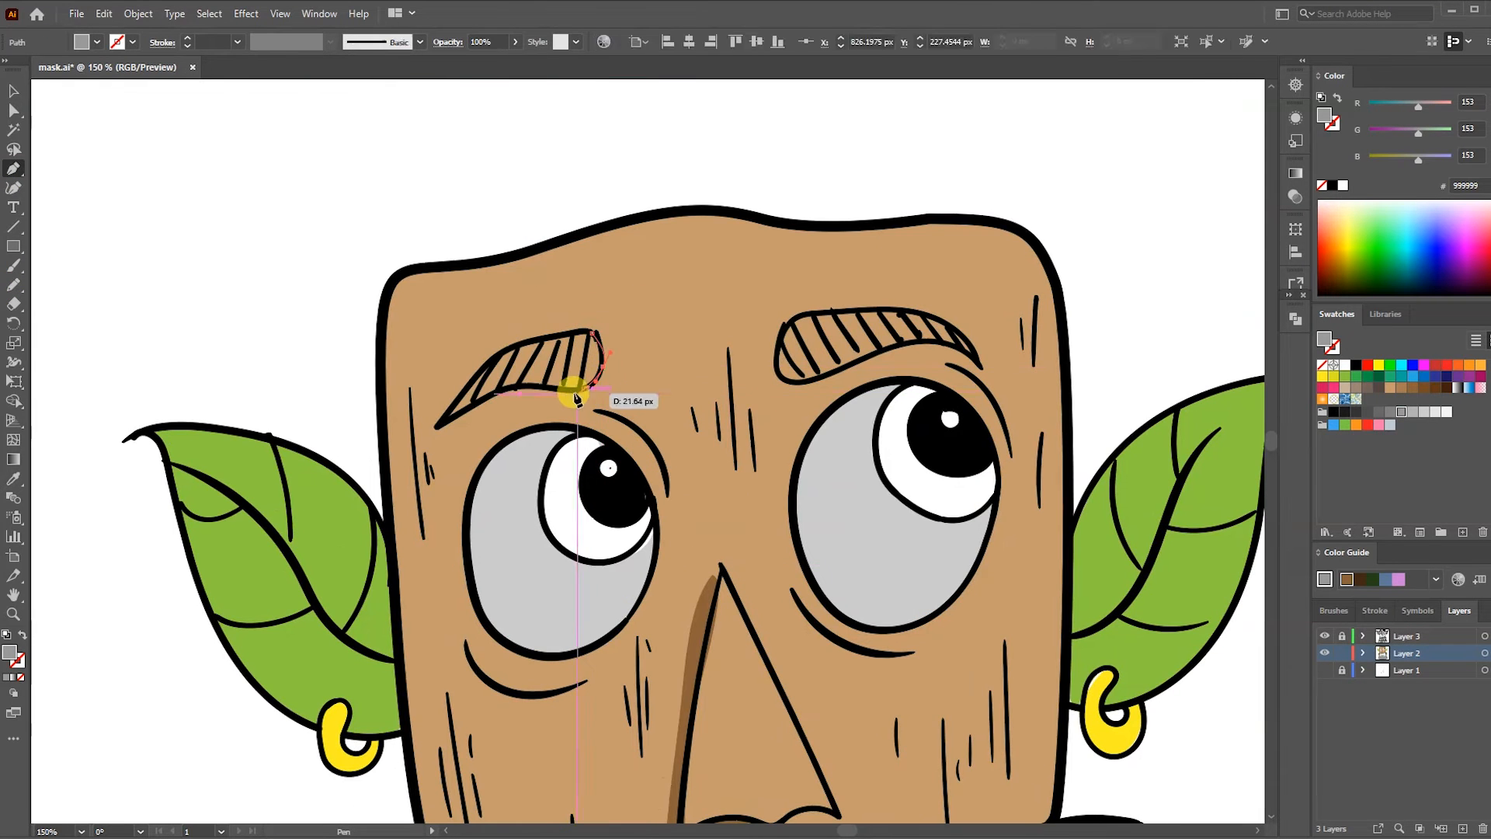
click(509, 387)
click(437, 426)
click(470, 381)
click(533, 340)
click(592, 332)
click(1423, 388)
Outline the right eyebrow with the Pen as a closed shape in the same dark brown
click(833, 315)
click(792, 331)
click(779, 367)
click(917, 342)
click(968, 353)
click(981, 367)
click(961, 336)
click(909, 311)
click(882, 308)
click(832, 314)
Draw a crescent shadow around the left eye's outer and lower edge with the Pen and match its fill to the nose shadow
drag(713, 573, 691, 396)
click(452, 313)
drag(460, 438, 422, 404)
click(594, 456)
drag(451, 313, 483, 285)
click(19, 114)
click(431, 439)
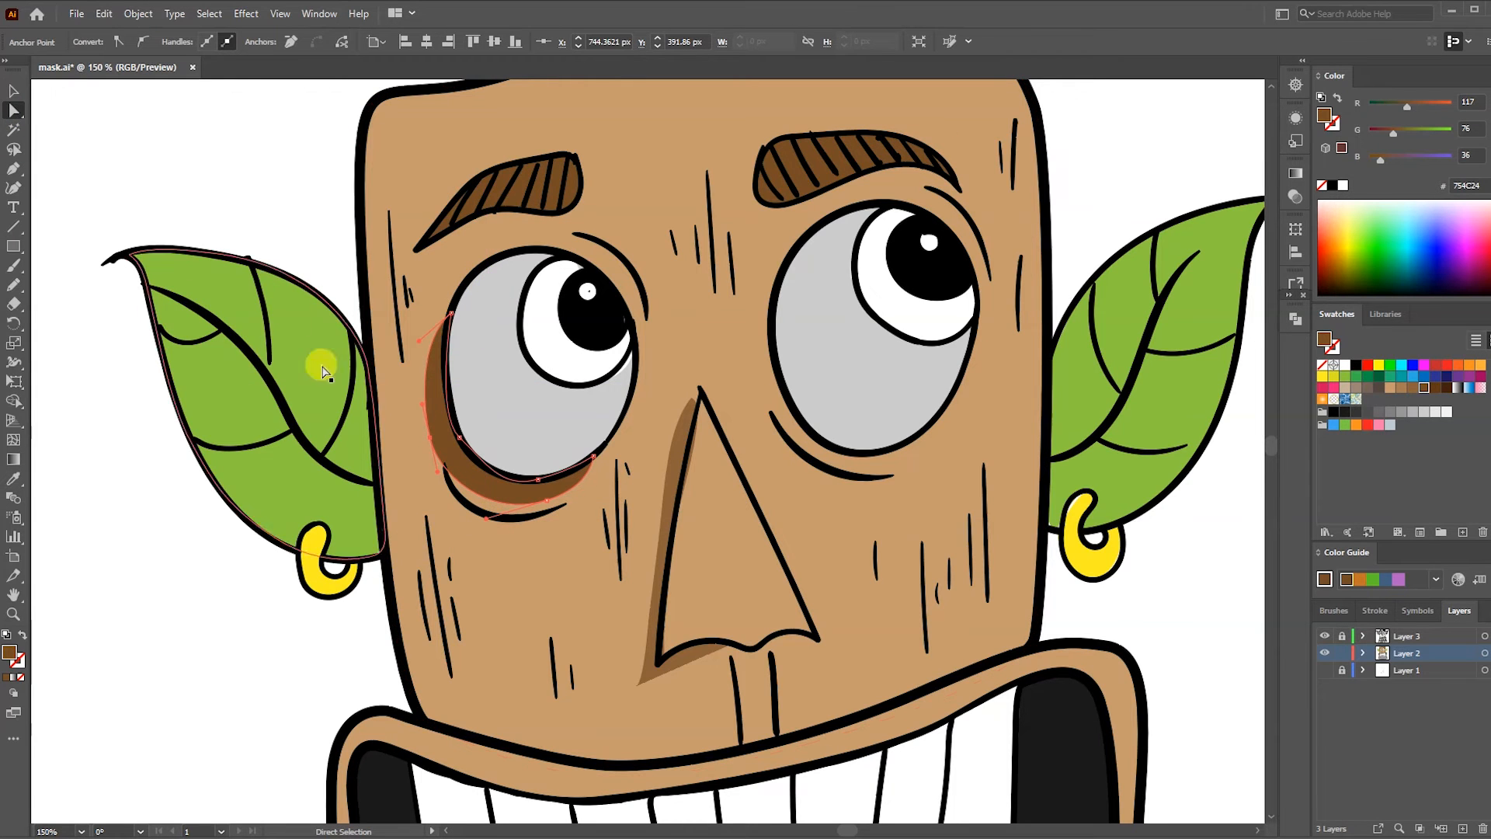
click(14, 478)
click(680, 444)
Draw a brown 8C6239 crescent shadow along the right eye's inner and lower edge with the Pen and adjust its anchors
click(768, 298)
click(915, 437)
drag(869, 474, 837, 468)
drag(760, 399, 747, 340)
drag(773, 289, 801, 267)
click(14, 108)
drag(869, 474, 858, 469)
drag(761, 399, 766, 390)
drag(825, 463, 815, 469)
drag(761, 385, 754, 327)
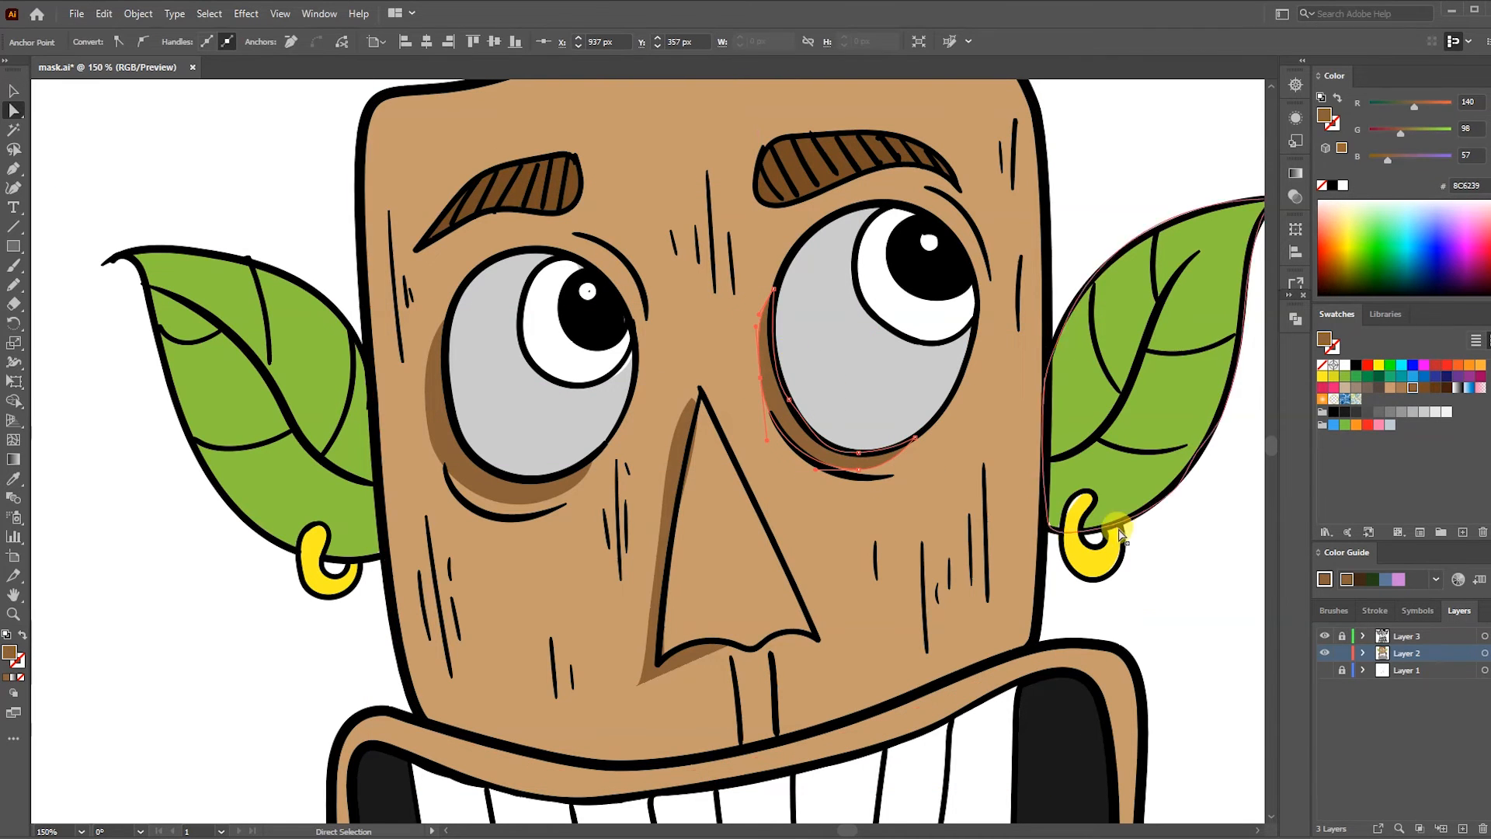
click(1158, 547)
Draw a closed brown 8C6239 shadow with the Pen along the face's left edge, from the forehead down to the mouth
drag(561, 419, 542, 453)
click(14, 169)
click(533, 95)
drag(400, 124, 362, 130)
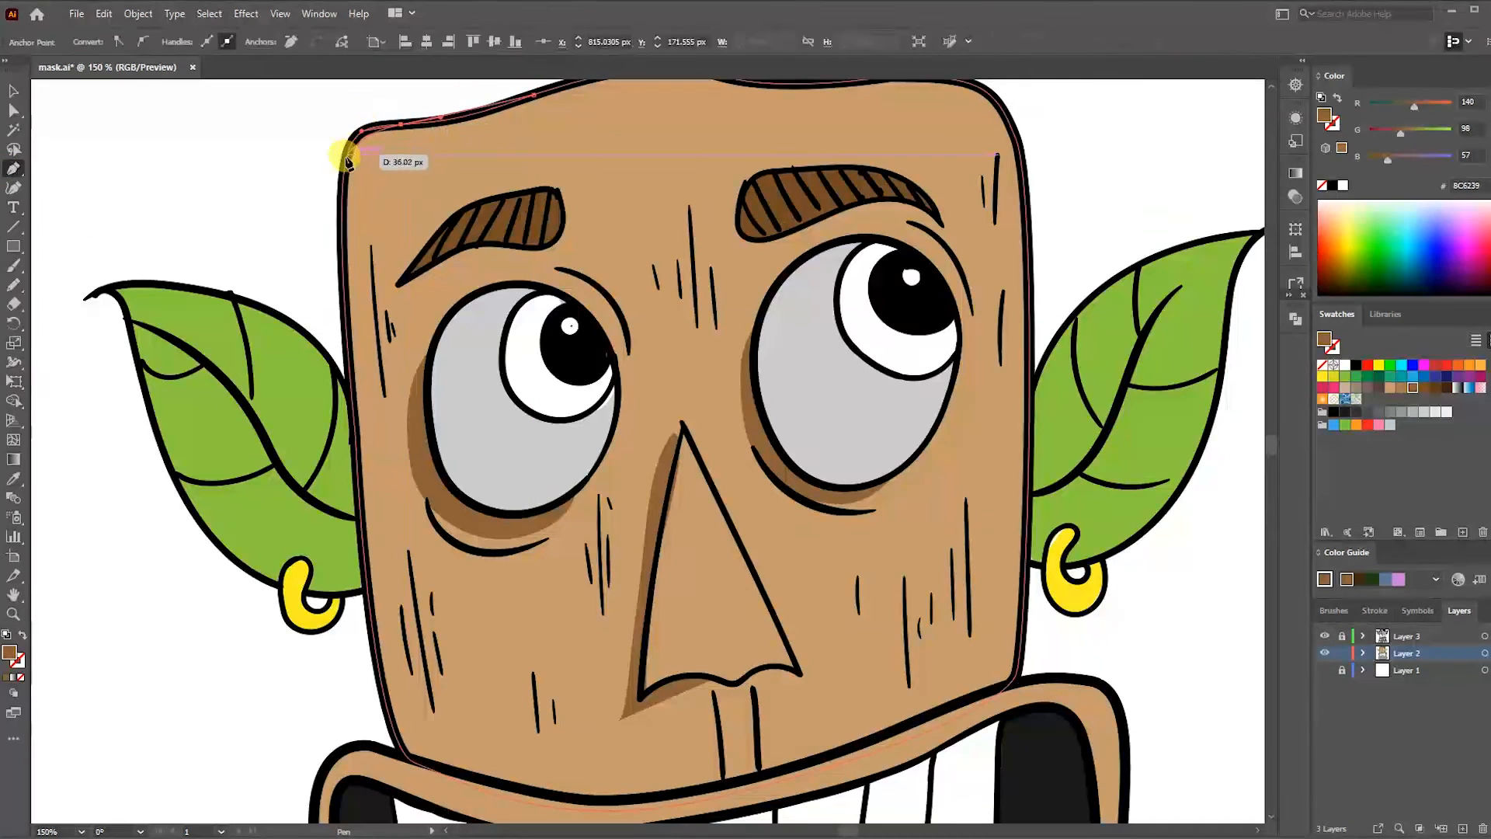
click(347, 155)
click(360, 484)
click(393, 731)
click(455, 768)
drag(404, 644, 386, 537)
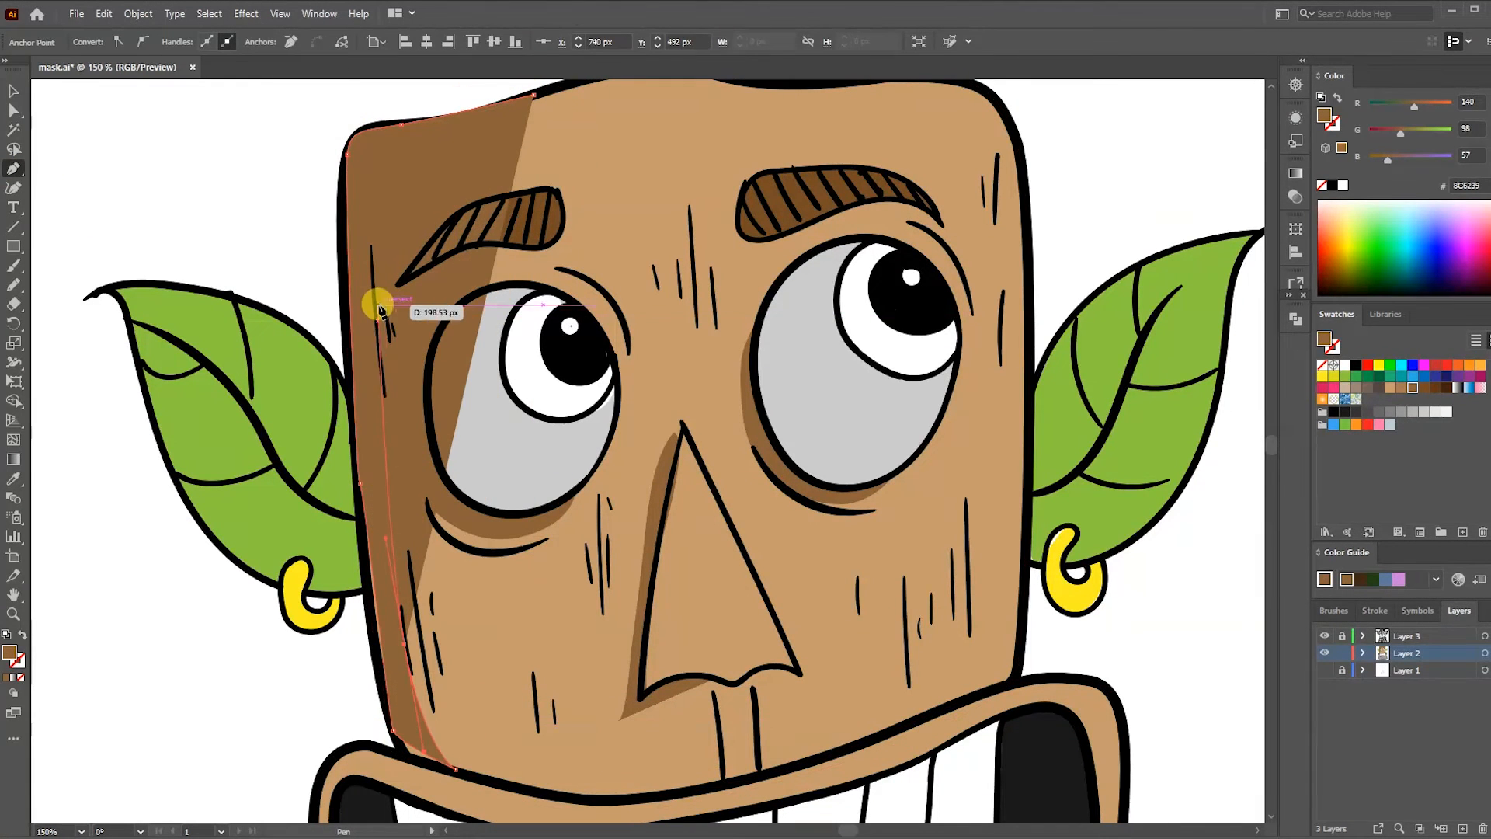
drag(393, 183, 431, 158)
scroll(542, 90, up, 5)
drag(534, 313, 549, 283)
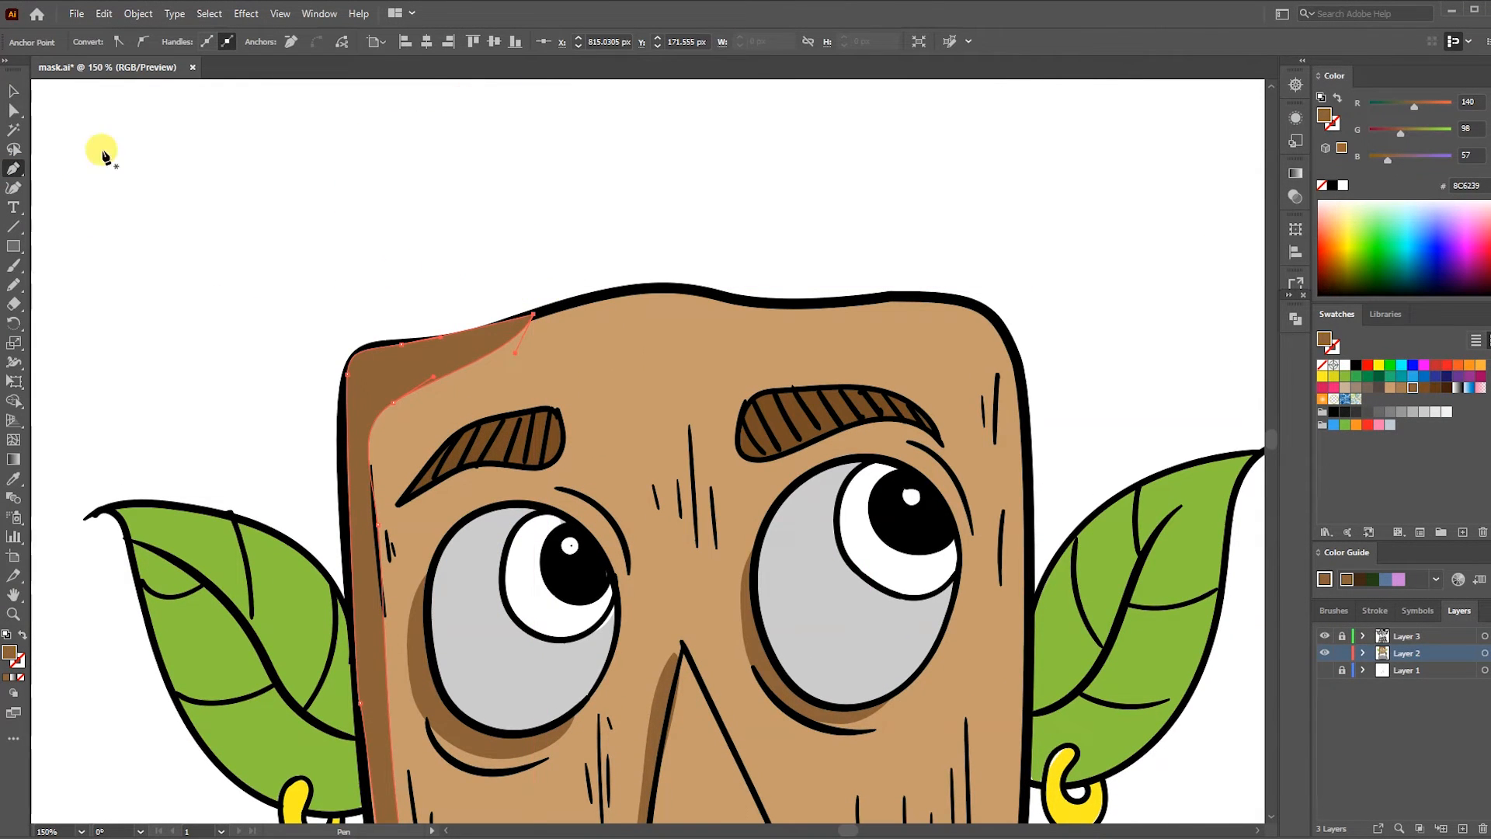
Adjust the face-edge shadow's lower anchors and trim its excess outside the face outline with the Shape Builder
scroll(469, 456, down, 4)
key(a)
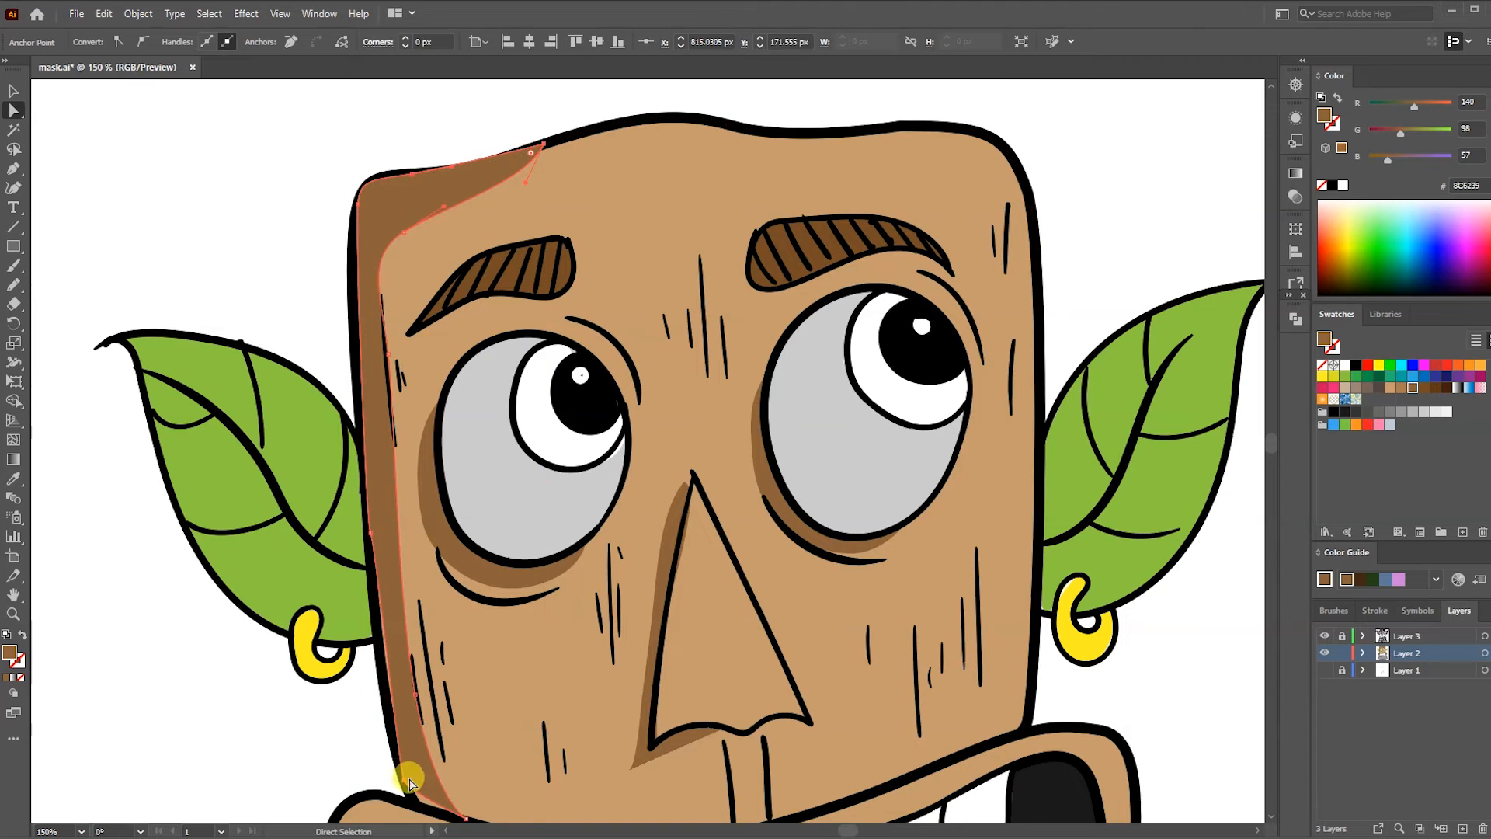
click(409, 781)
scroll(404, 606, down, 4)
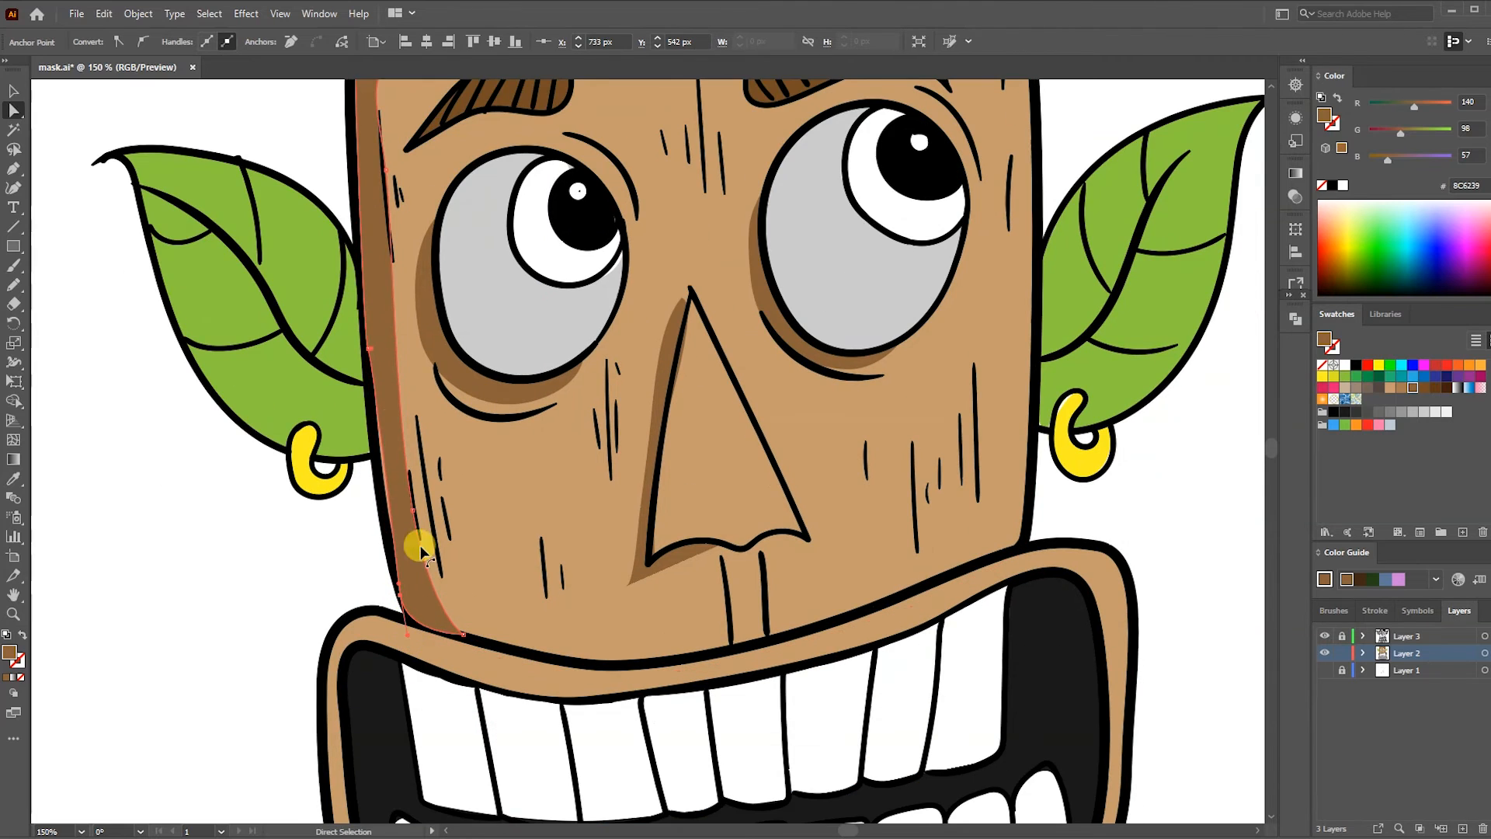
click(29, 88)
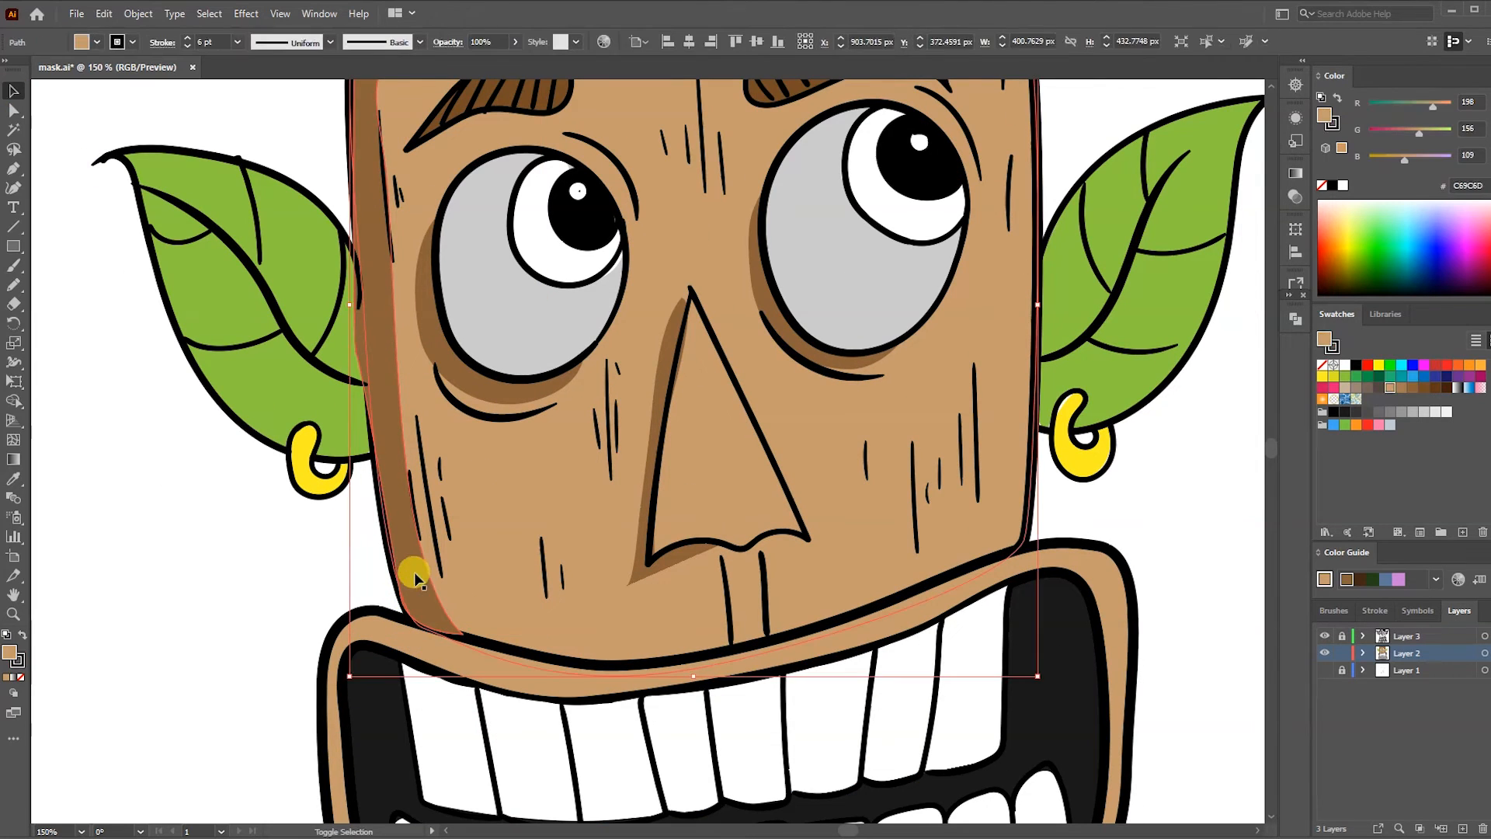
click(15, 401)
drag(341, 329, 361, 342)
scroll(275, 500, up, 3)
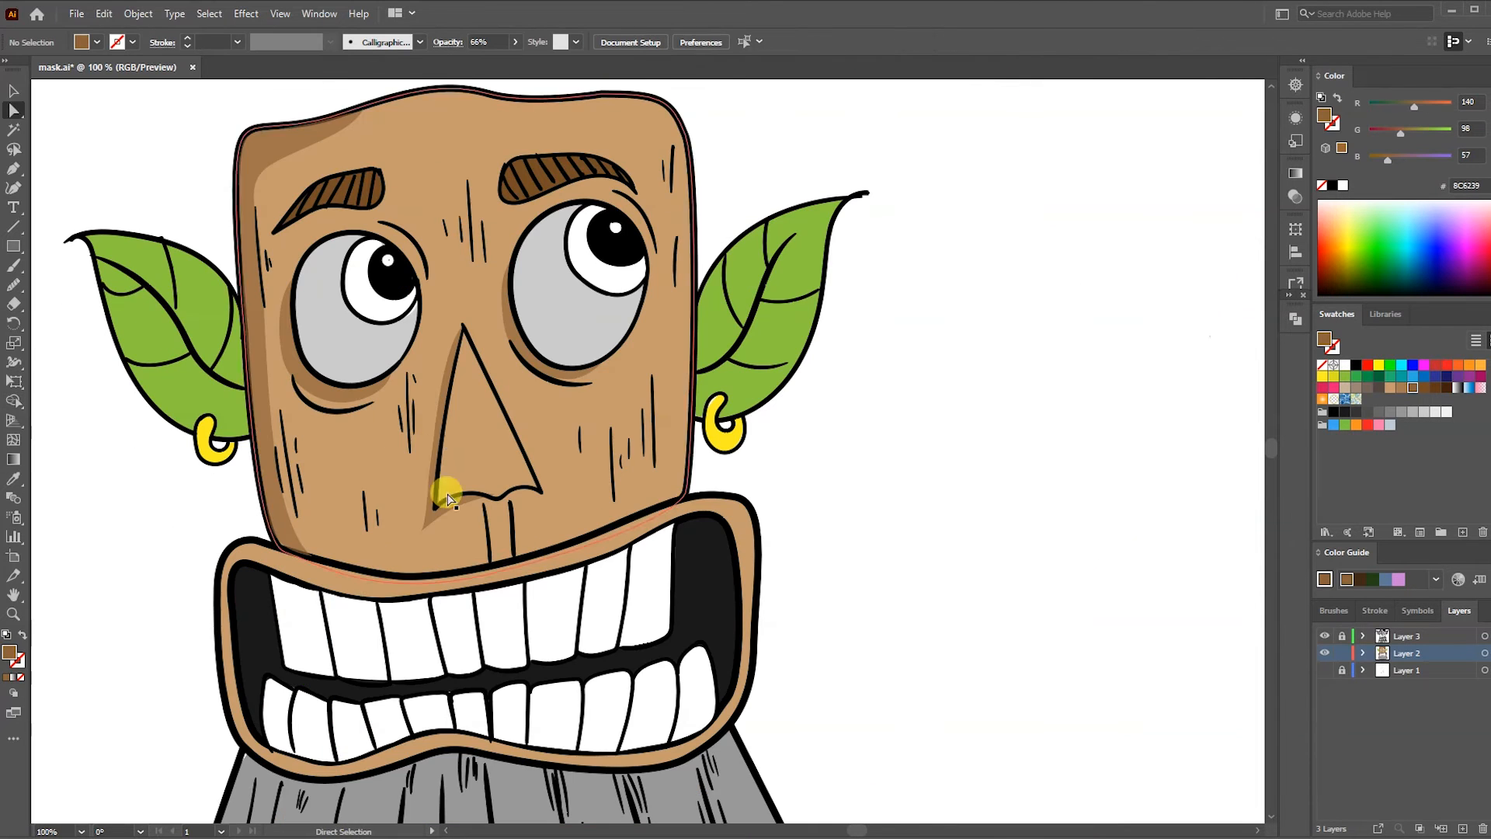
Draw a narrow shadow with the Pencil along the right line below the nose and match it to the other face shadows
click(13, 285)
click(14, 285)
click(55, 306)
drag(505, 506, 513, 553)
key(i)
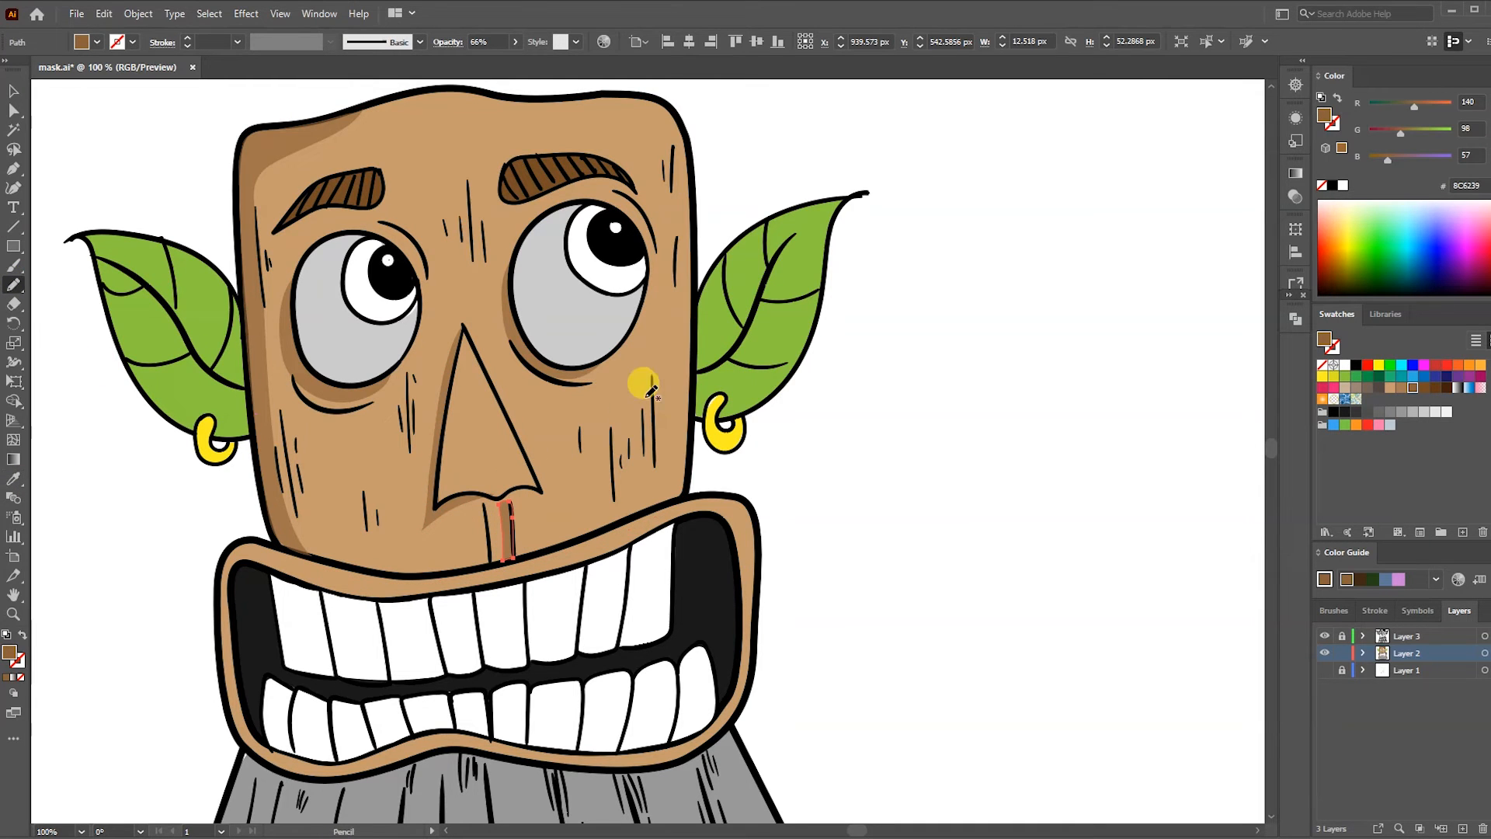
Draw a shadow with the Pencil along the face's lower edge above the mouth and match it to the face-edge shadow
drag(296, 528, 465, 554)
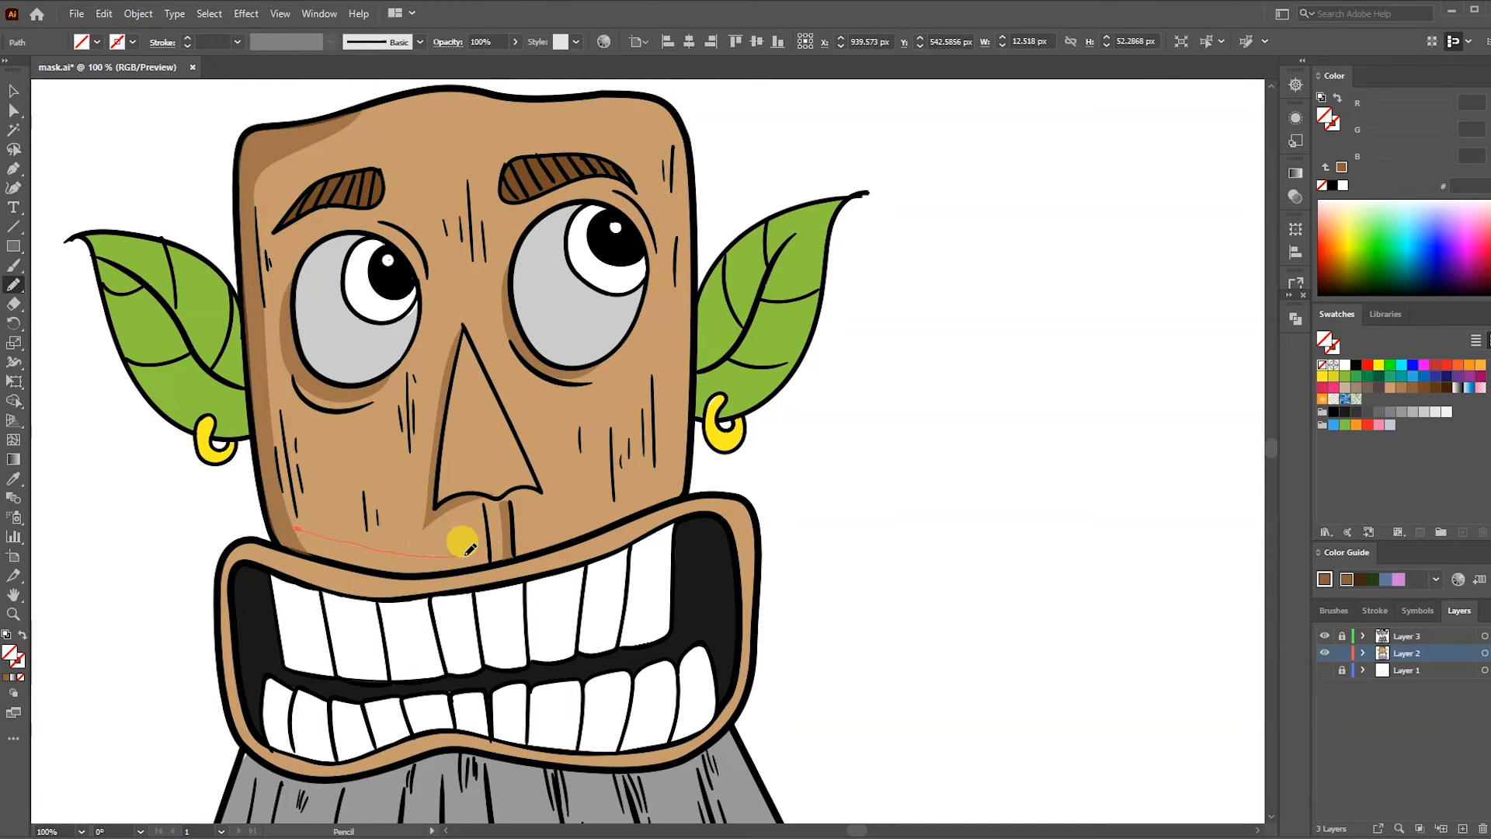
key(i)
click(268, 522)
key(ctrl+shift+a)
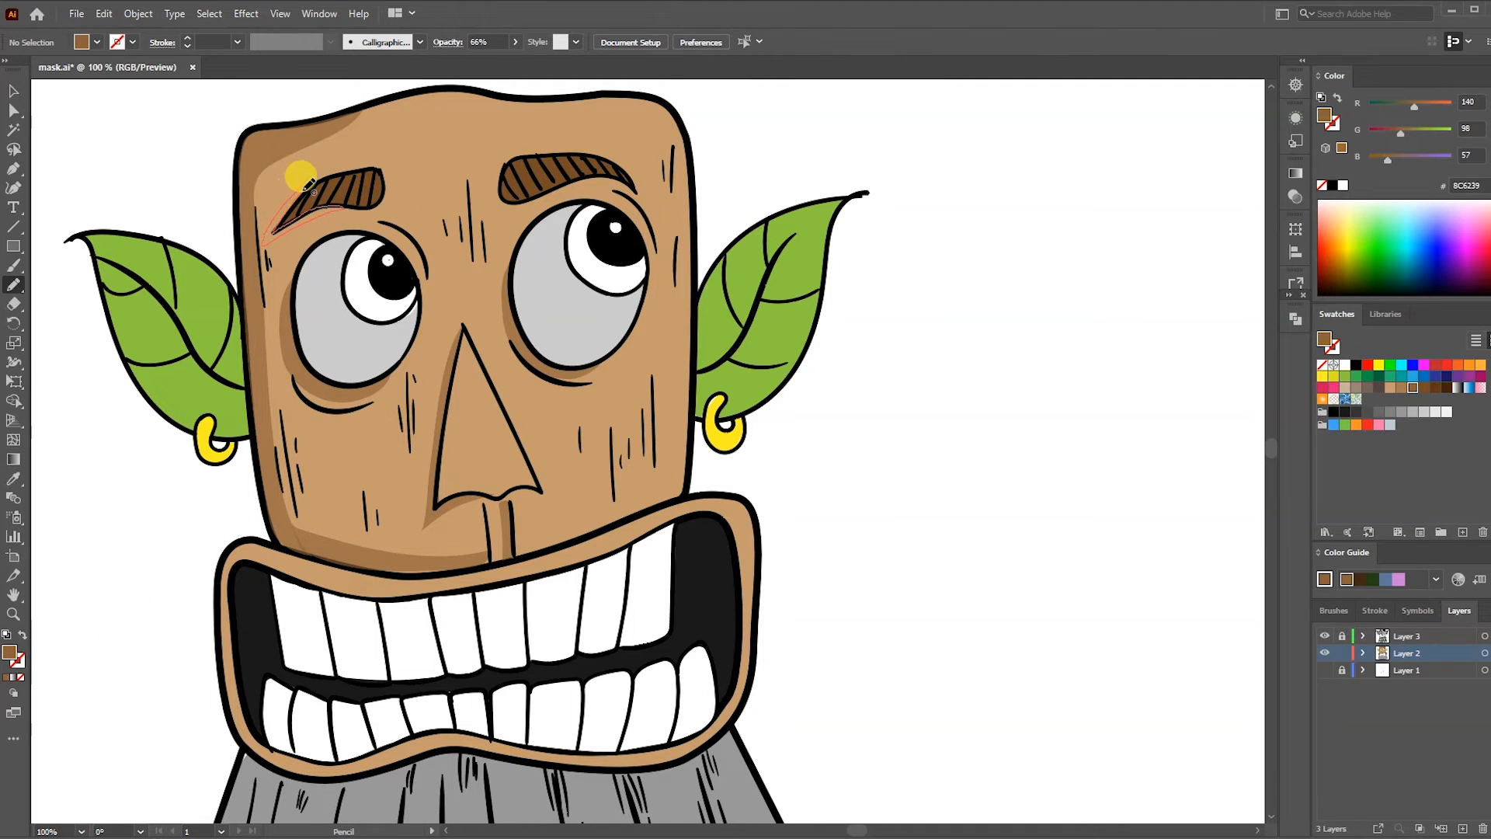
Draw shadows with the Pencil beneath both eyebrows and match them to the translucent brown face shadow
drag(309, 183, 312, 180)
key(i)
click(278, 509)
click(13, 285)
drag(526, 192, 519, 191)
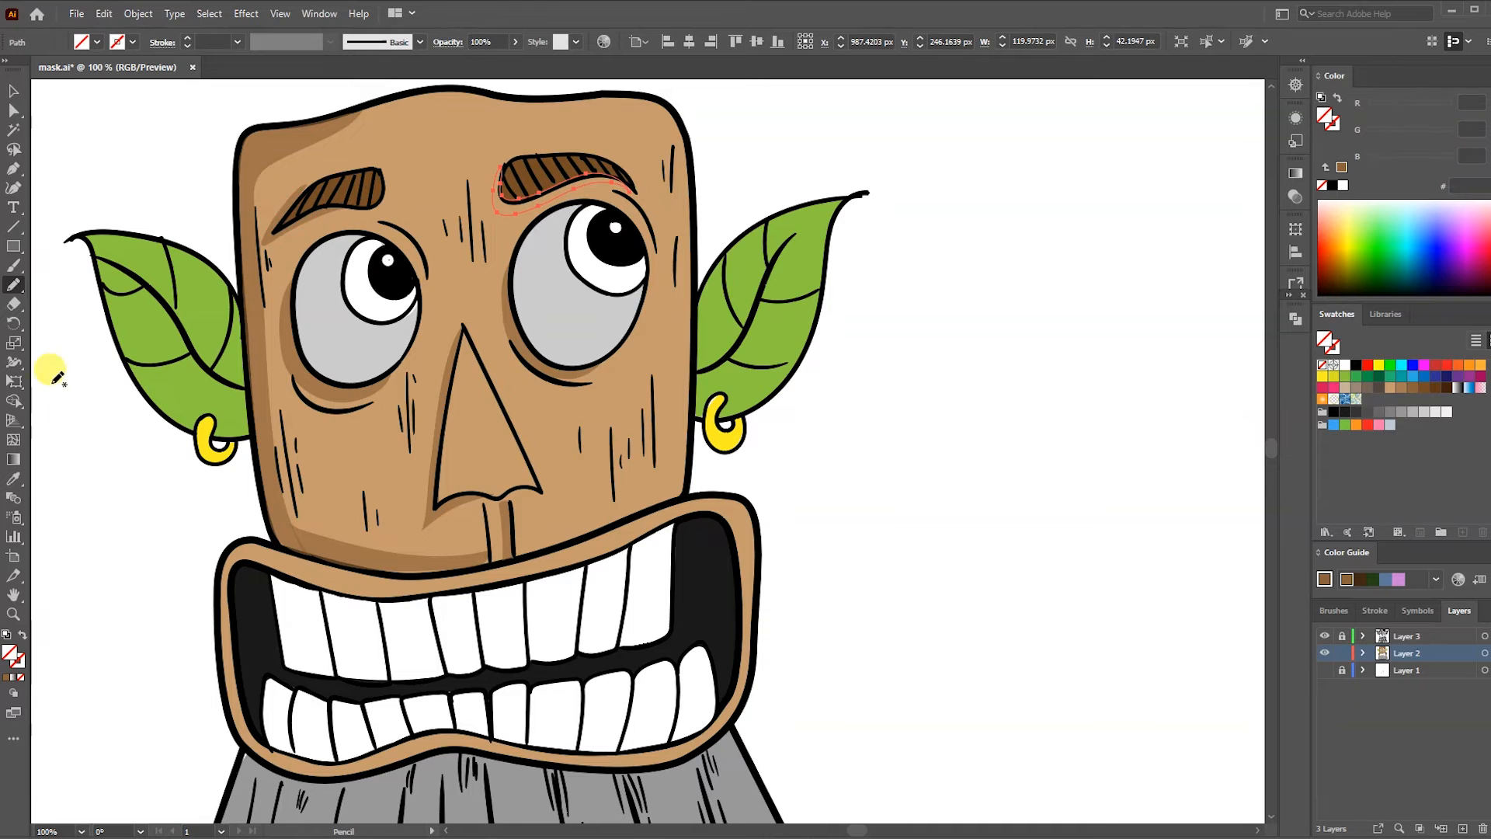
scroll(448, 238, down, 3)
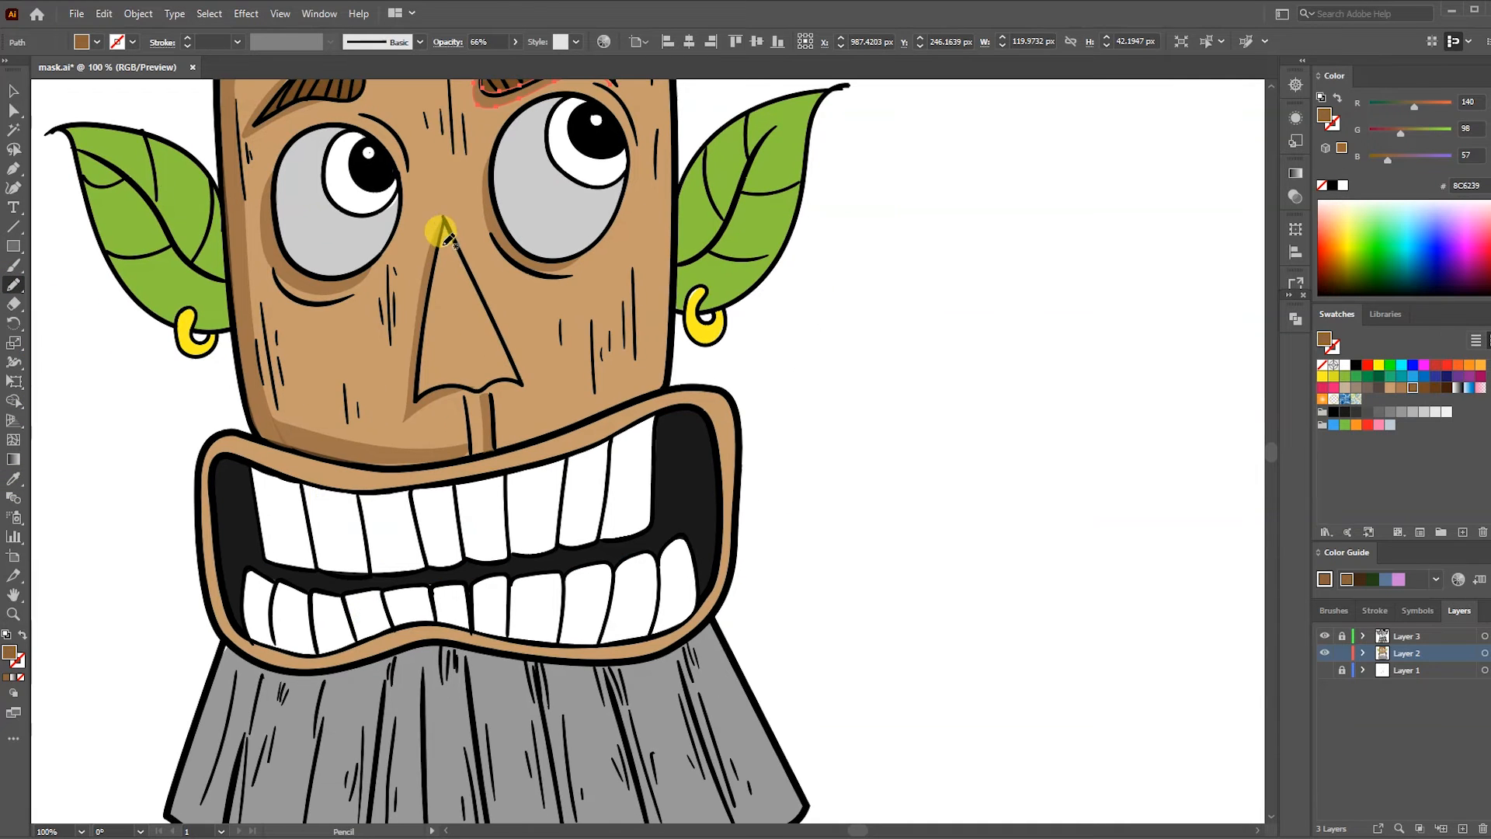
Draw a shadow with the Pencil inside the nose's left side and match it to the brown shadow beside the nose
drag(448, 368, 443, 258)
click(13, 479)
click(405, 393)
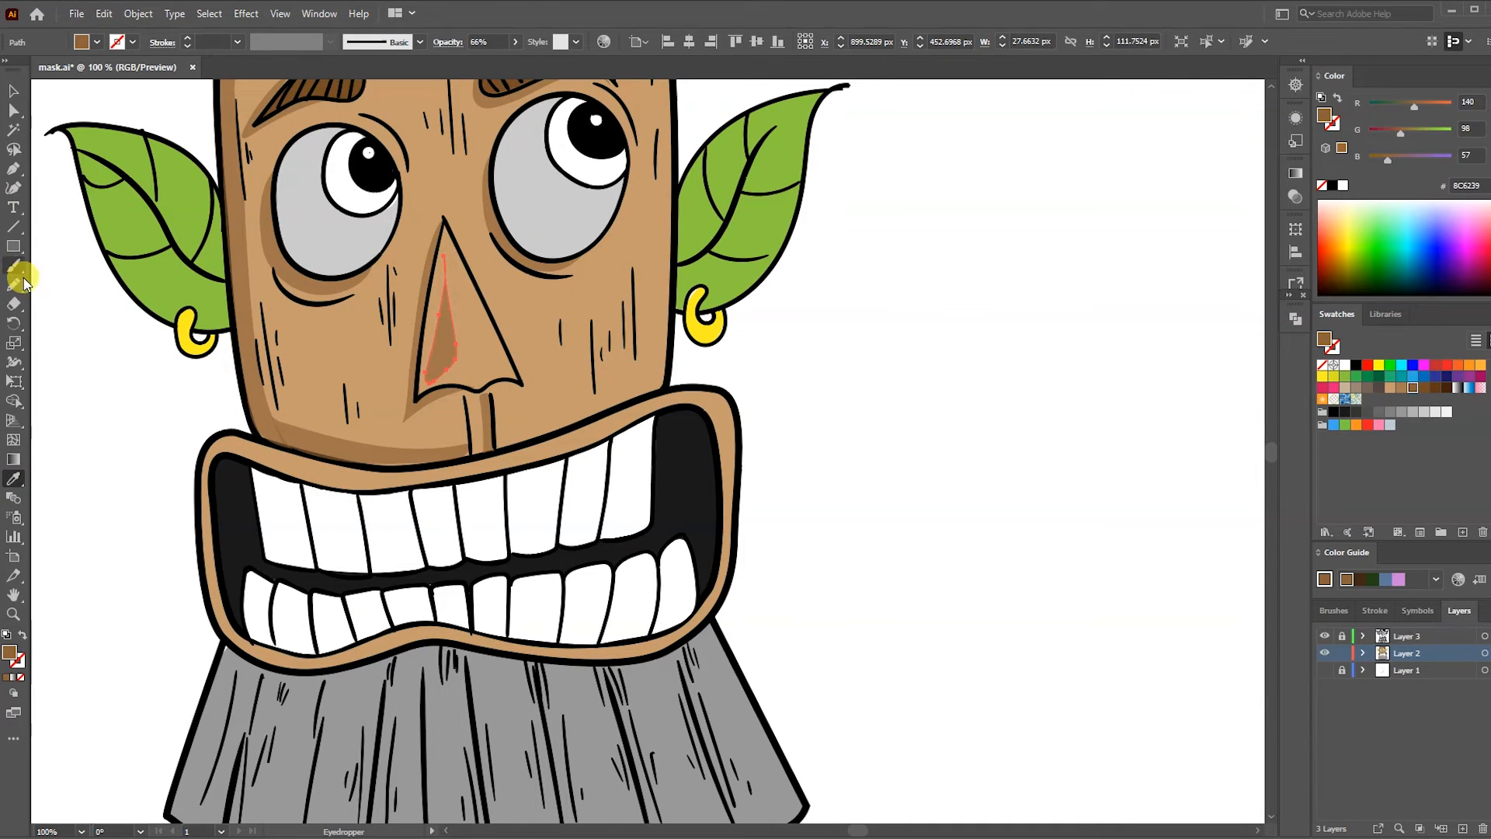
key(a)
mouse_move(433, 342)
mouse_down()
mouse_move(435, 386)
mouse_move(443, 373)
mouse_up()
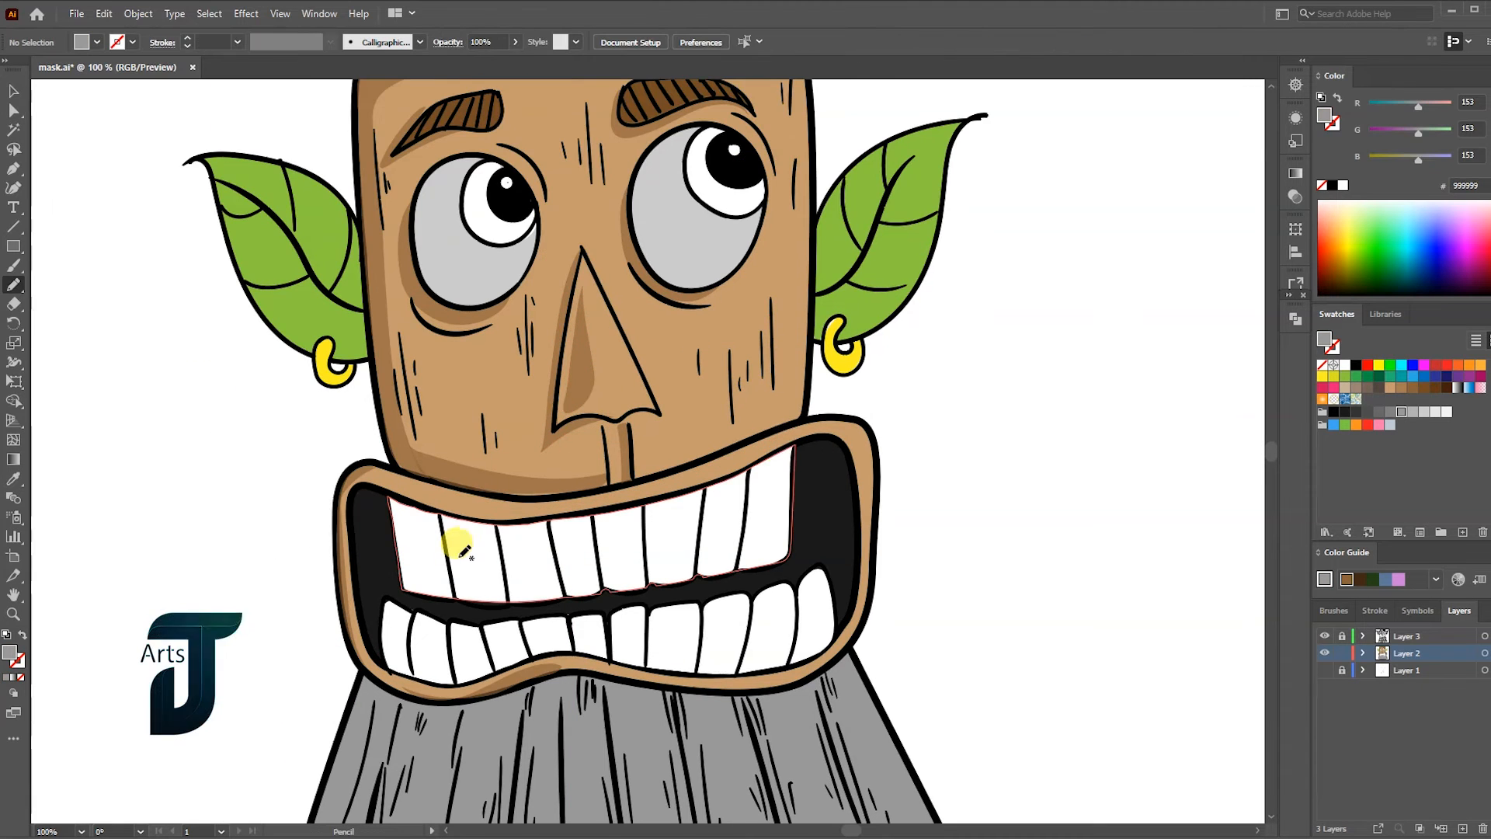
Draw a closed grey 999999 shadow band with the Pen across the top of the upper teeth
drag(456, 579, 793, 466)
key(p)
click(794, 442)
drag(654, 503, 620, 513)
click(468, 519)
mouse_move(389, 493)
mouse_down()
mouse_move(399, 556)
mouse_move(392, 501)
mouse_up()
click(394, 531)
drag(513, 549, 559, 539)
click(701, 524)
click(791, 482)
click(793, 446)
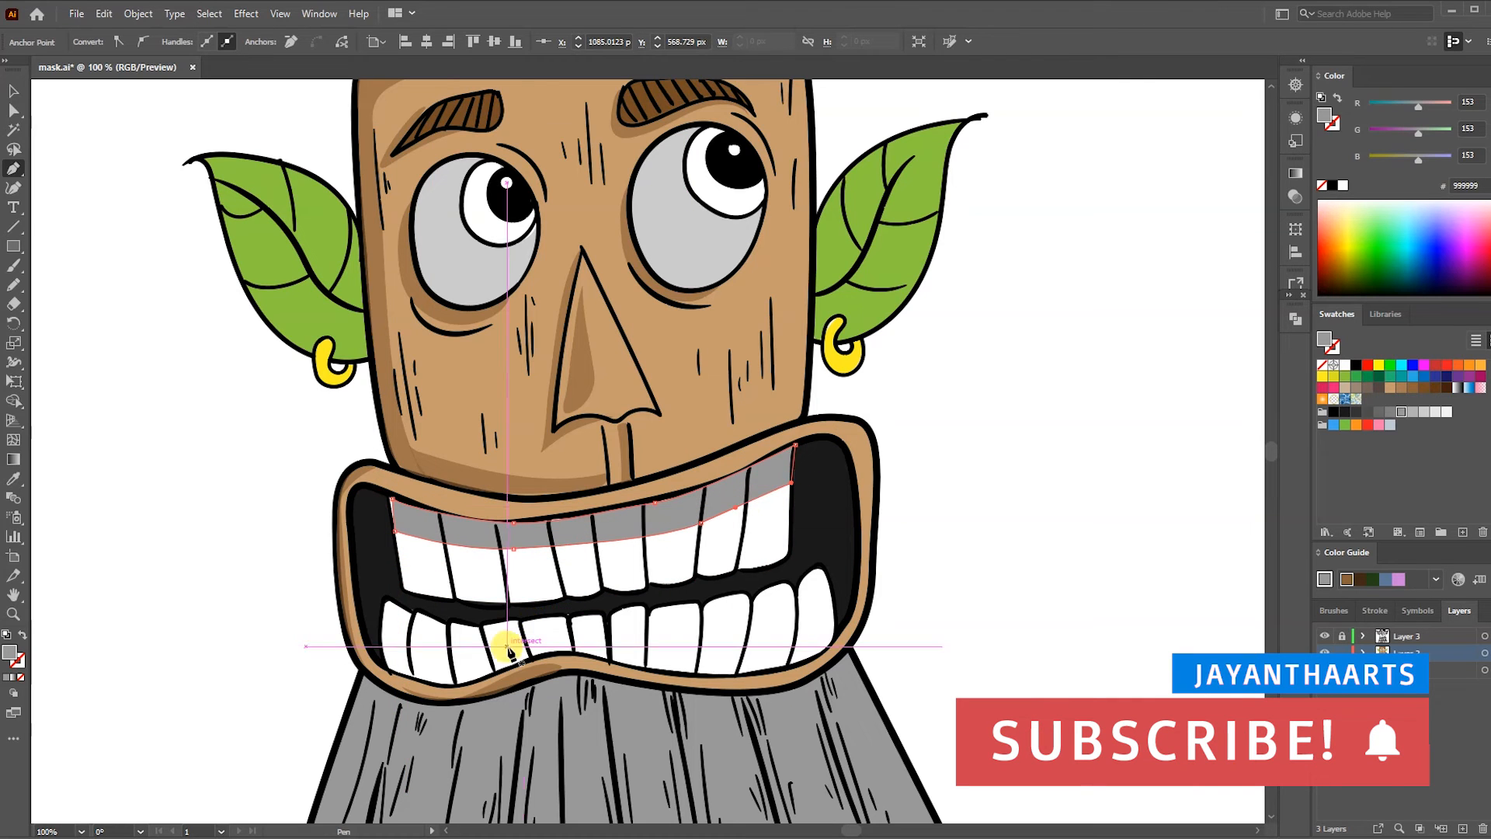
Draw a closed grey 999999 shadow band with the Pen along the bottom of the lower teeth
click(384, 643)
click(412, 677)
click(496, 651)
click(575, 641)
click(772, 649)
click(823, 640)
click(785, 670)
click(759, 669)
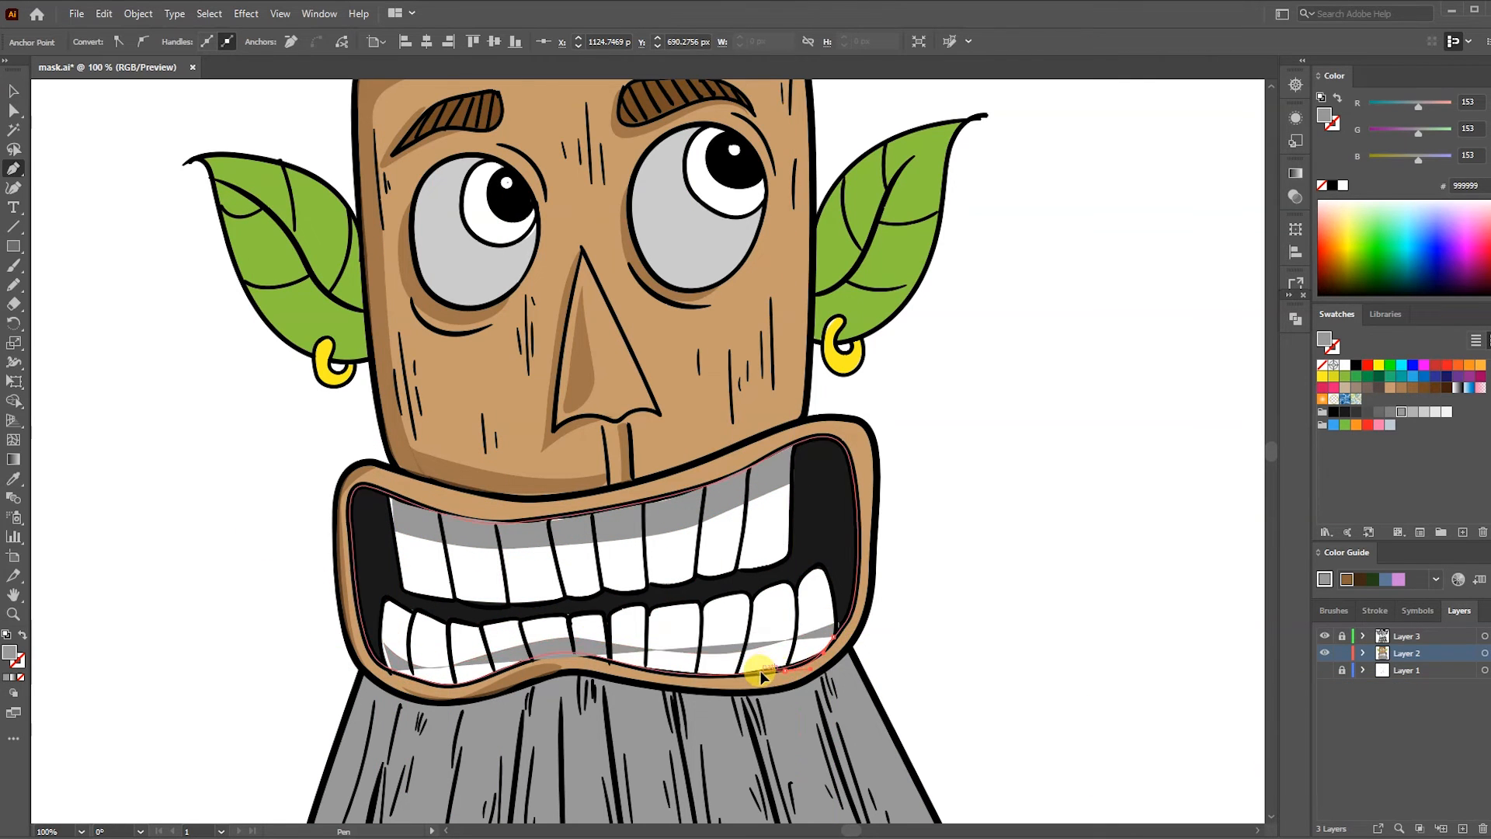
click(713, 678)
click(688, 673)
click(572, 651)
click(474, 678)
click(385, 643)
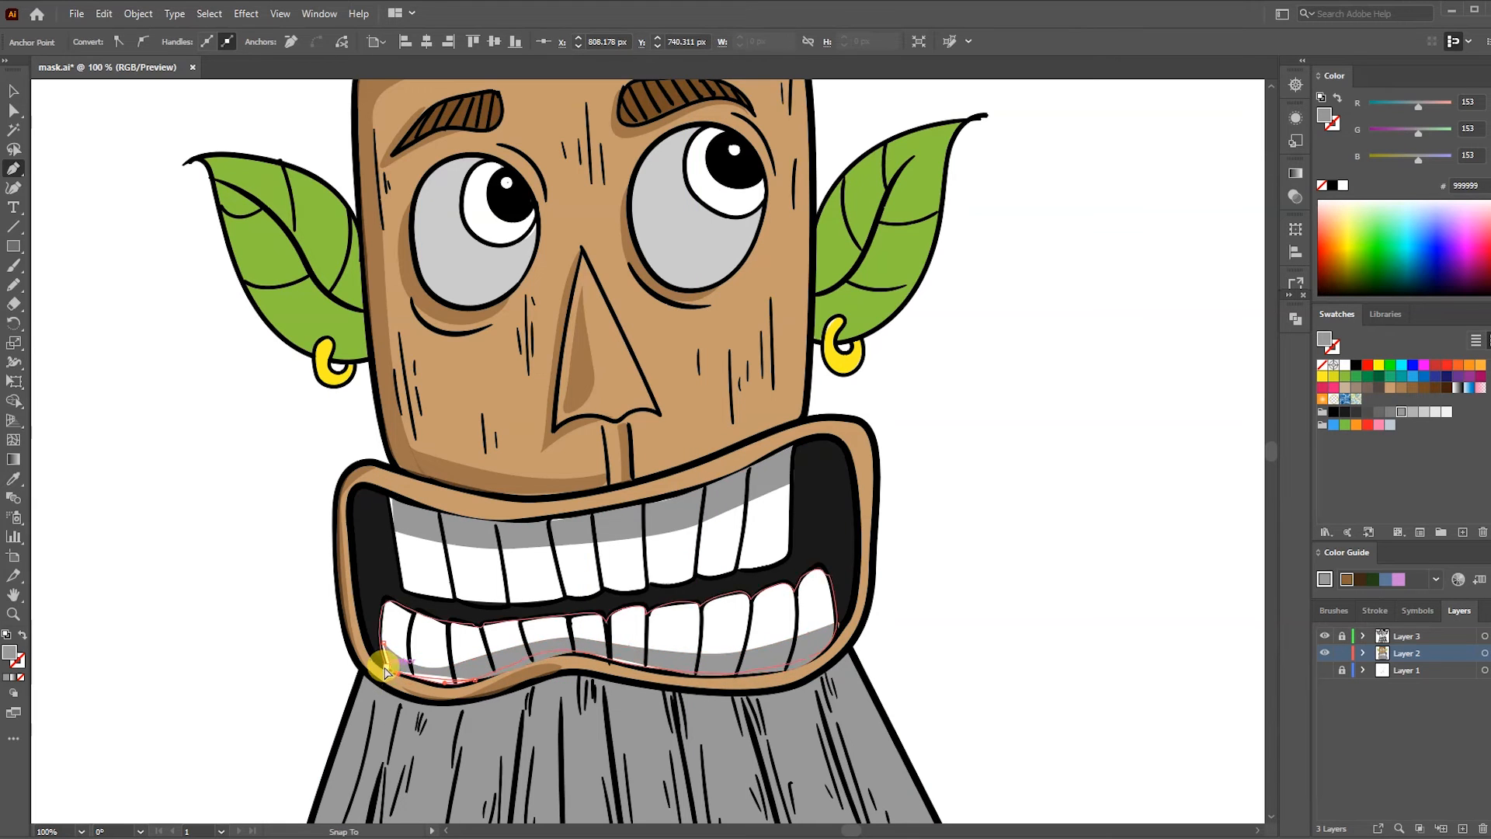
Adjust the lower-teeth shadow band's anchors so it follows the lip's inner edge
key(a)
drag(391, 671, 388, 669)
drag(384, 643, 379, 640)
click(474, 677)
click(475, 679)
click(573, 652)
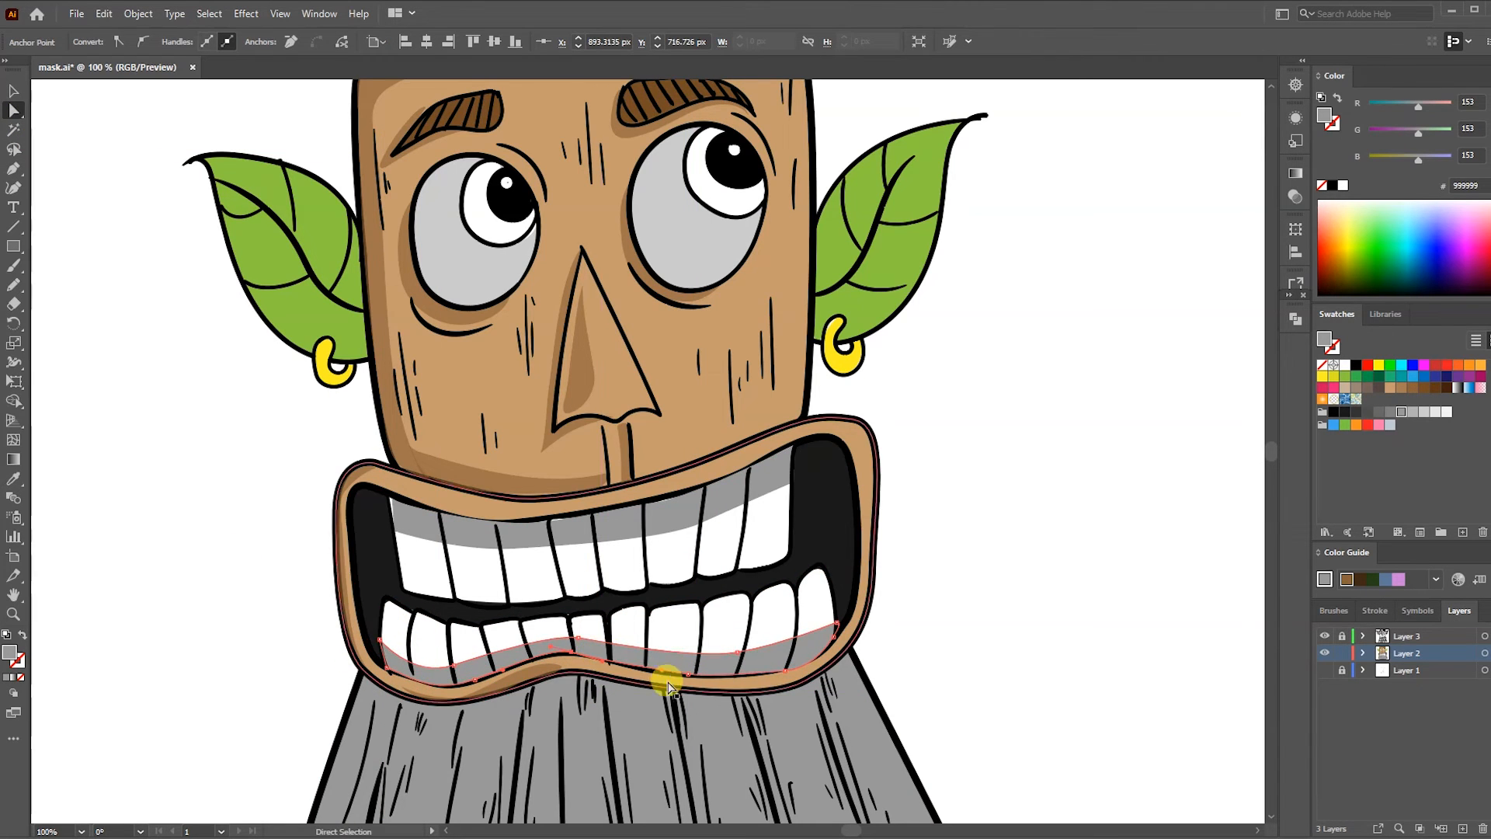
Adjust the upper-teeth shadow band's top anchors to fit the gum line
click(581, 535)
click(513, 522)
drag(559, 523, 565, 518)
click(1065, 477)
click(405, 516)
click(392, 499)
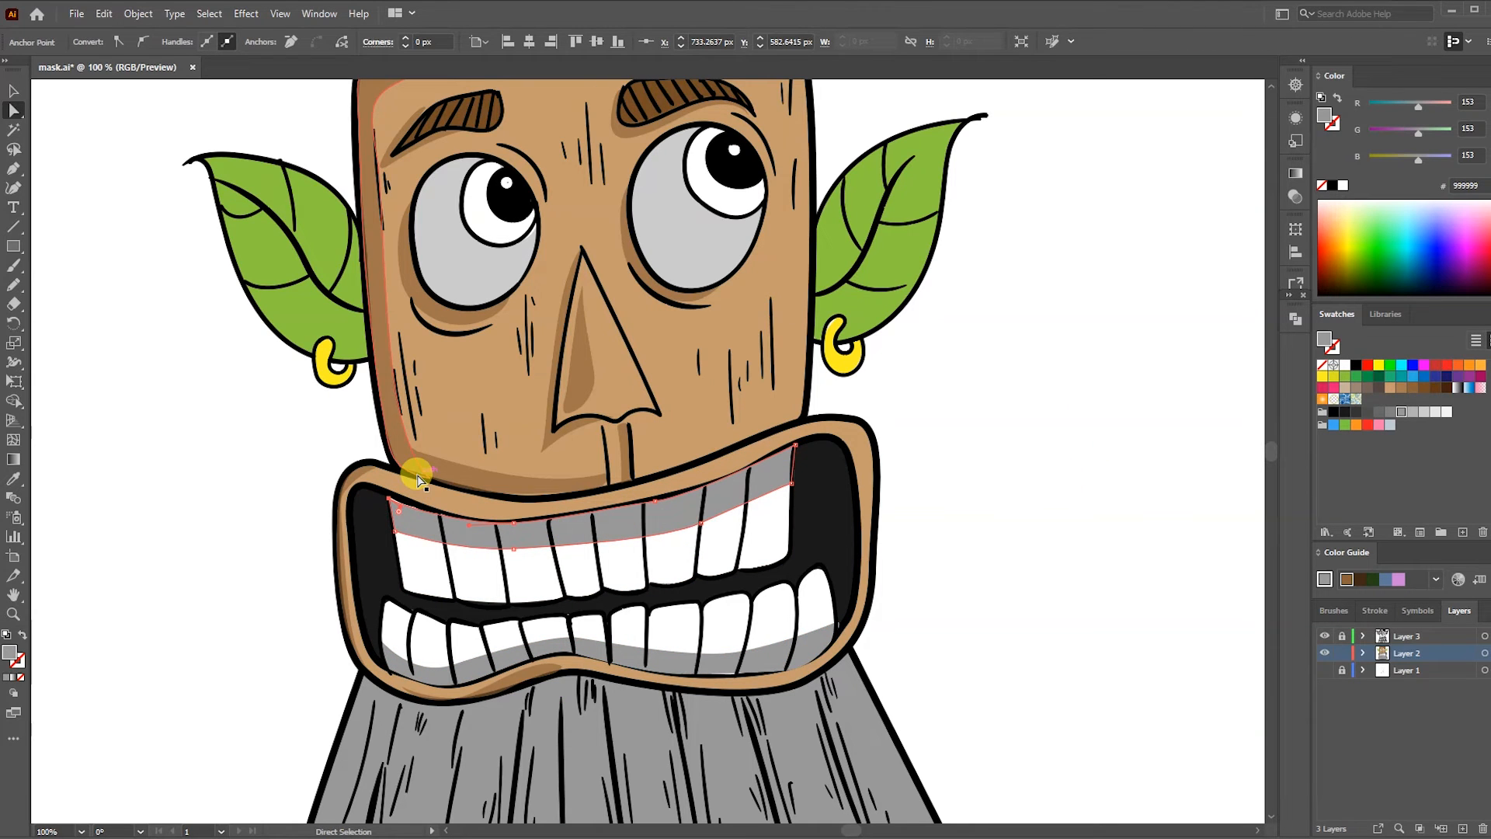
Recolour the upper and lower teeth shadow bands with light grey CCCCCC
click(1411, 413)
click(838, 626)
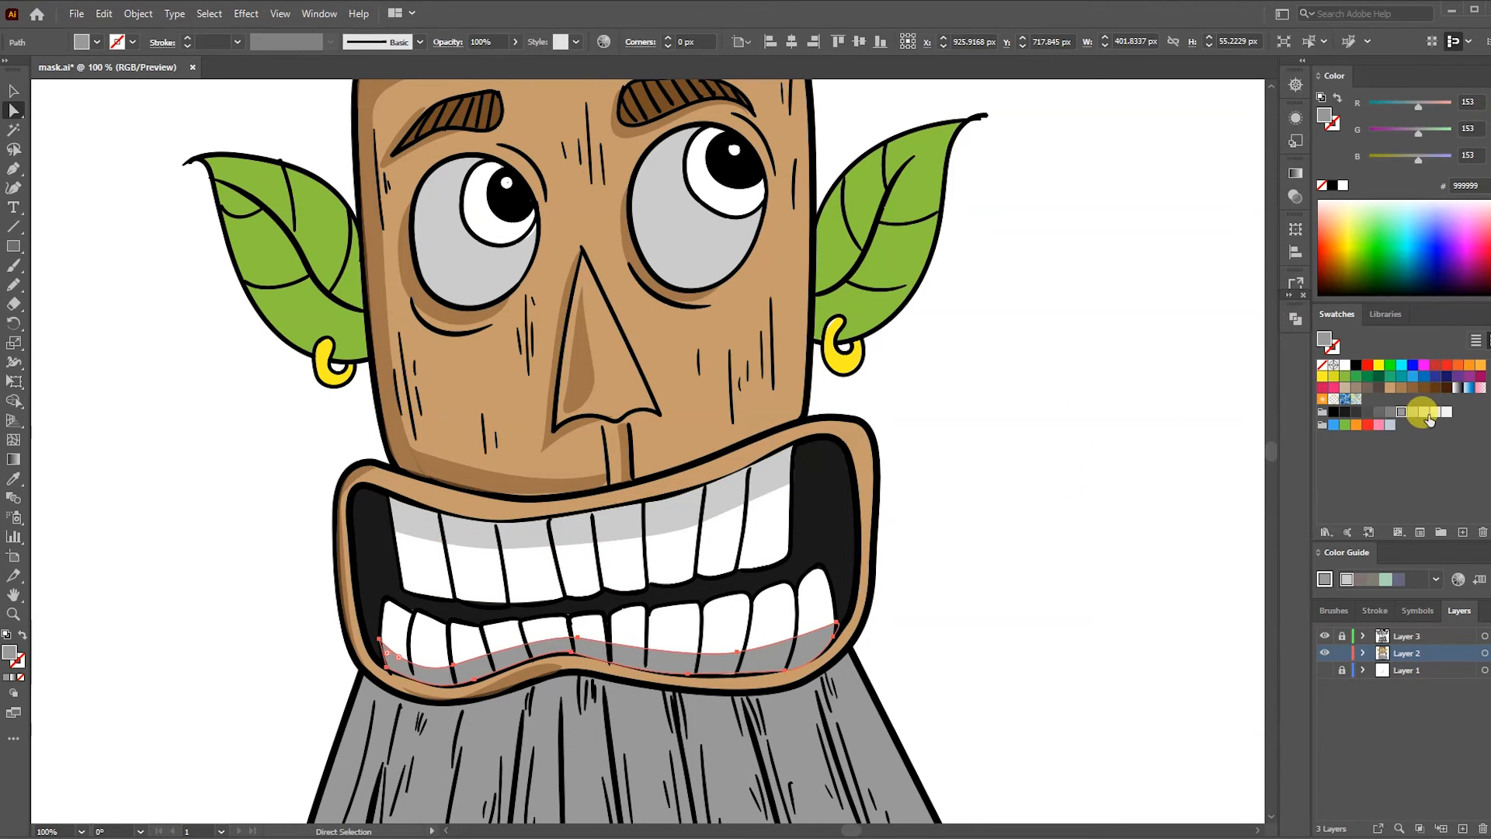
click(1423, 413)
click(1010, 520)
Draw narrow shadows with the Pencil along the left sides of the upper teeth and match them to the light grey band
key(n)
mouse_move(410, 588)
mouse_down()
mouse_move(399, 537)
mouse_move(510, 597)
mouse_move(509, 554)
mouse_move(566, 572)
mouse_move(562, 555)
mouse_move(605, 553)
mouse_up()
key(i)
click(519, 533)
key(n)
key(i)
click(522, 525)
key(n)
key(i)
click(621, 527)
key(n)
mouse_move(652, 541)
mouse_down()
mouse_move(652, 573)
mouse_move(653, 543)
mouse_up()
key(i)
click(673, 518)
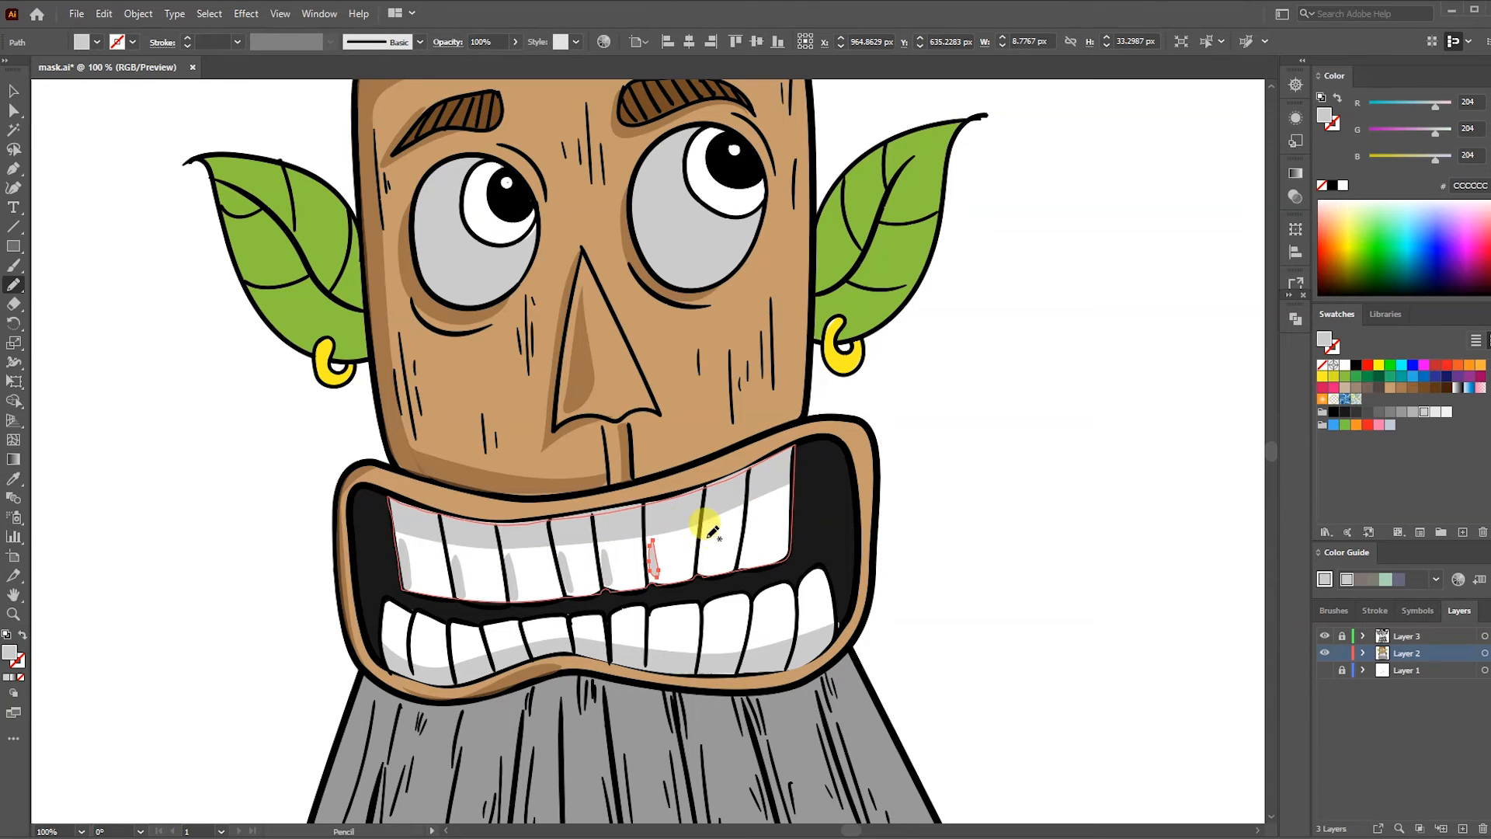
drag(745, 535, 748, 516)
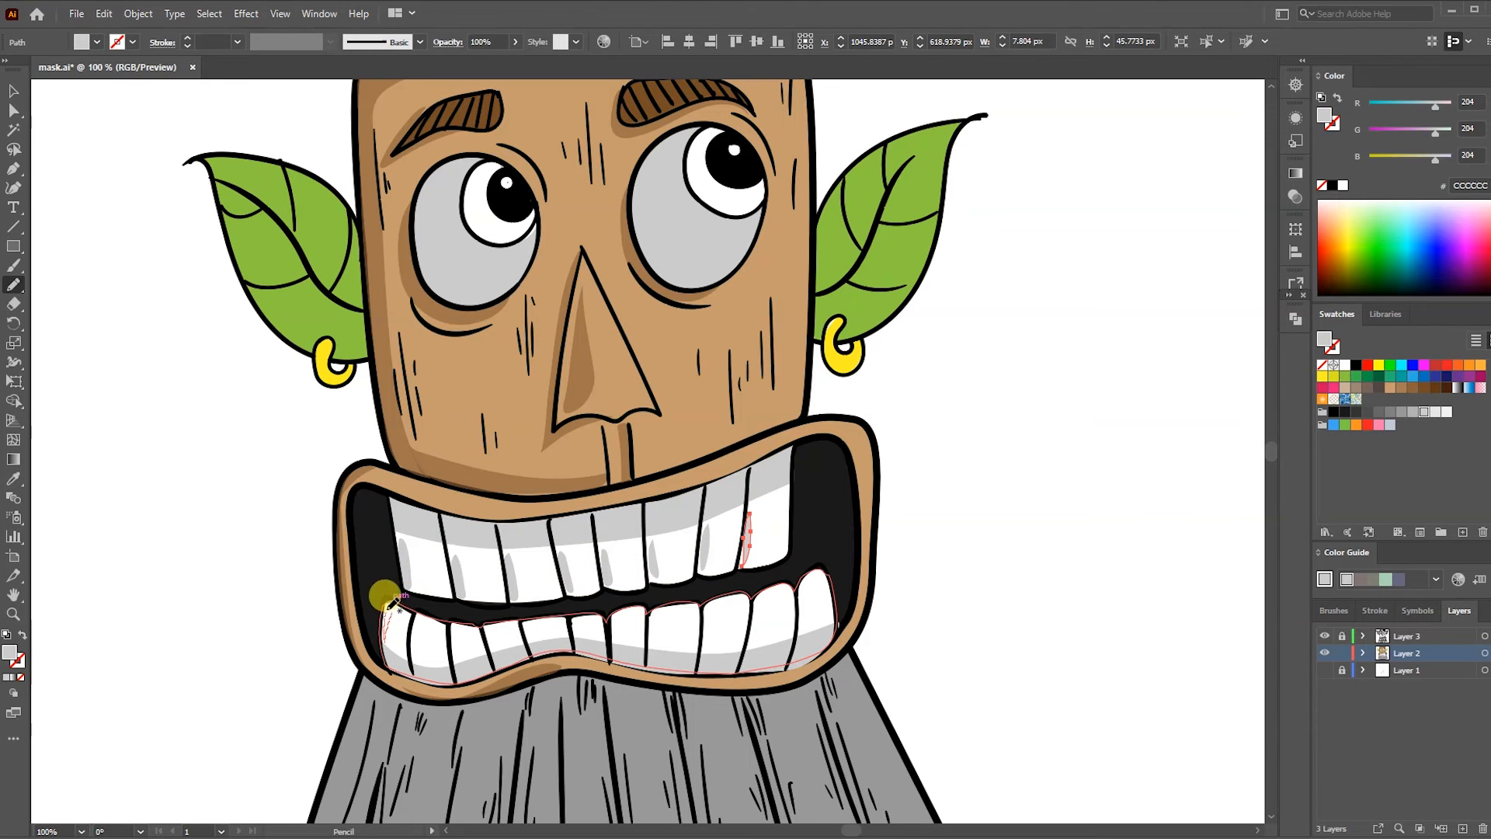
Draw narrow shadows with the Pencil along the left sides of the lower teeth in the same light grey, redoing a faulty stroke
drag(453, 621, 524, 619)
key(i)
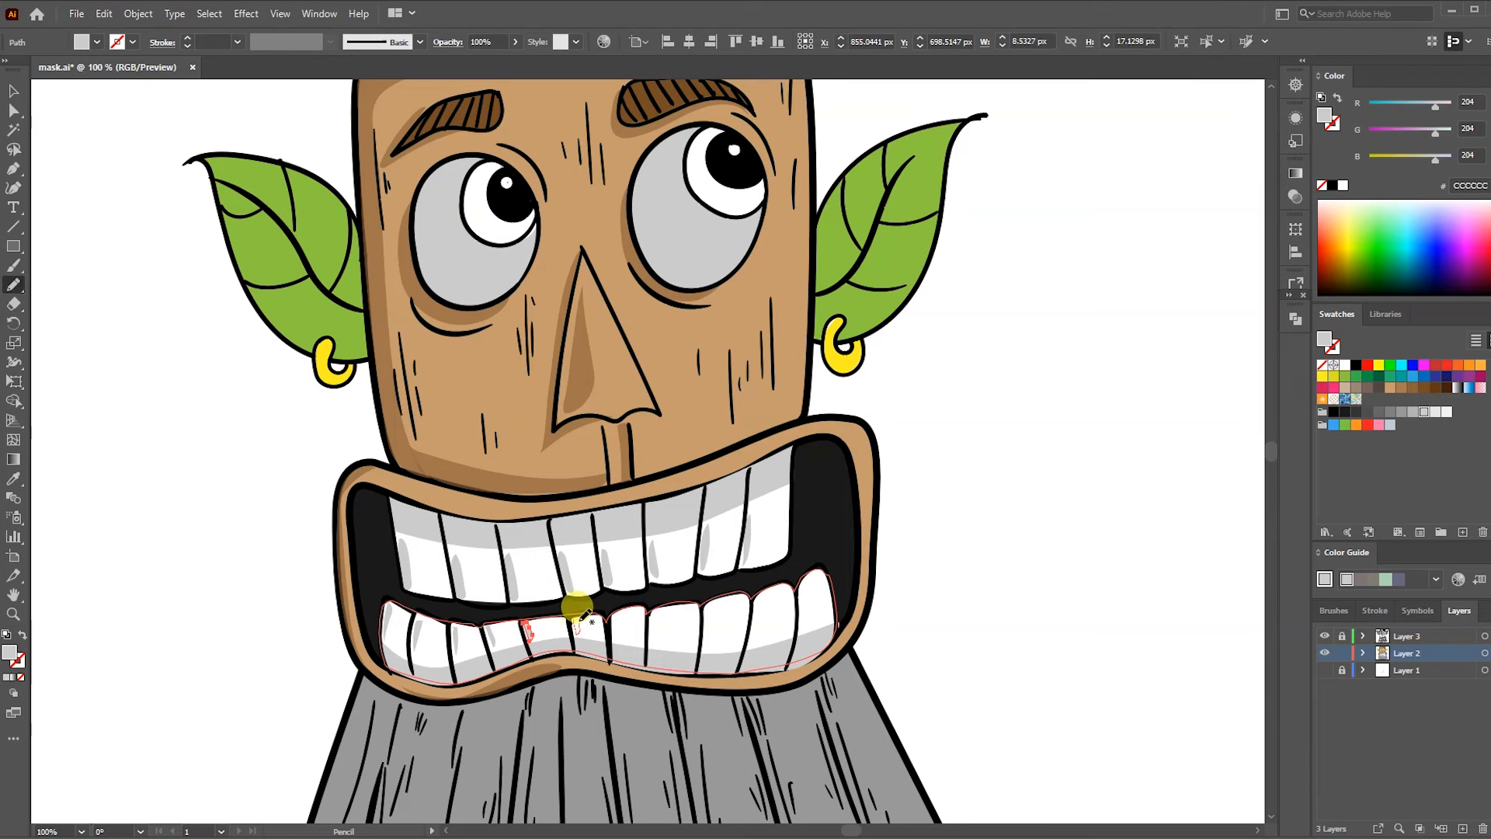
drag(649, 611, 654, 612)
key(i)
click(655, 566)
key(n)
drag(758, 594, 811, 577)
key(ctrl+z)
key(i)
click(748, 546)
key(n)
key(i)
click(745, 536)
click(709, 535)
ctrl+click(990, 507)
key(ctrl+0)
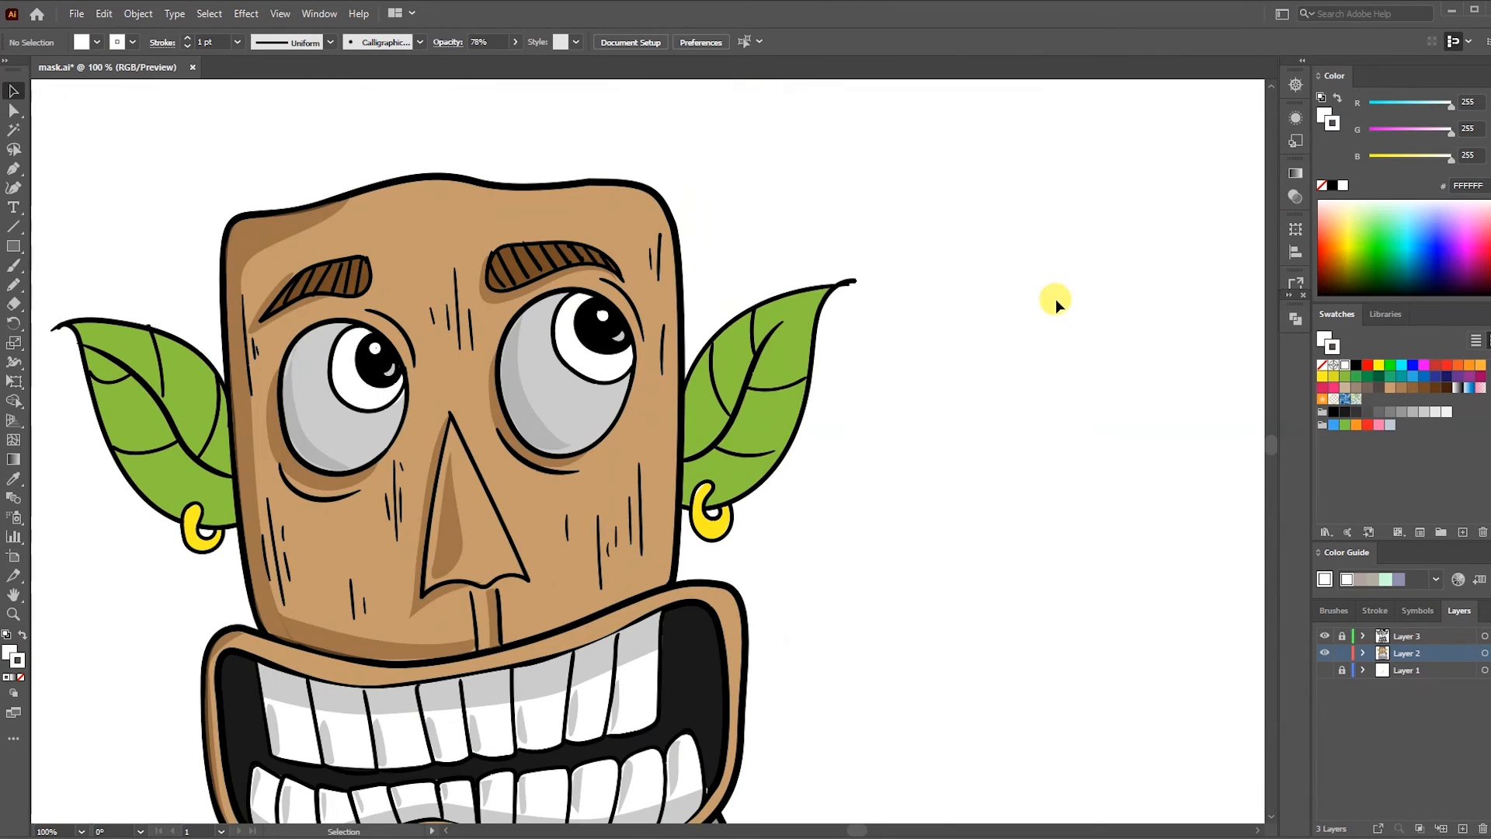
Draw a shadow with the Pencil along the right leaf ear's midrib and fill it with dark green 006837
key(n)
mouse_move(835, 287)
mouse_down()
mouse_move(730, 441)
mouse_move(684, 461)
mouse_up()
key(i)
click(1367, 378)
click(1378, 376)
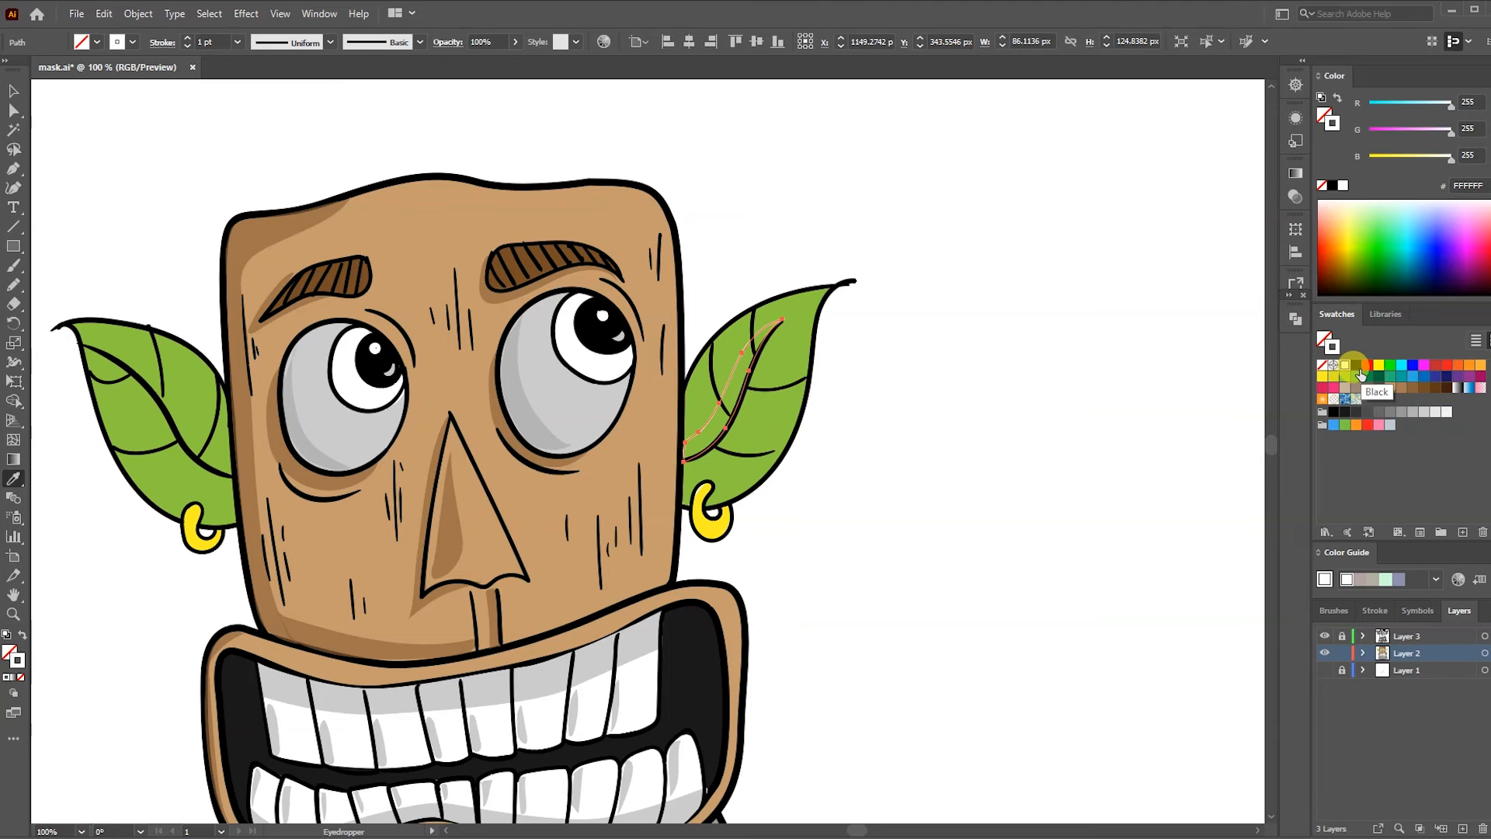
key(shift+x)
key(v)
click(910, 497)
Draw a matching dark green Pencil shadow beneath the left leaf ear's midrib
key(i)
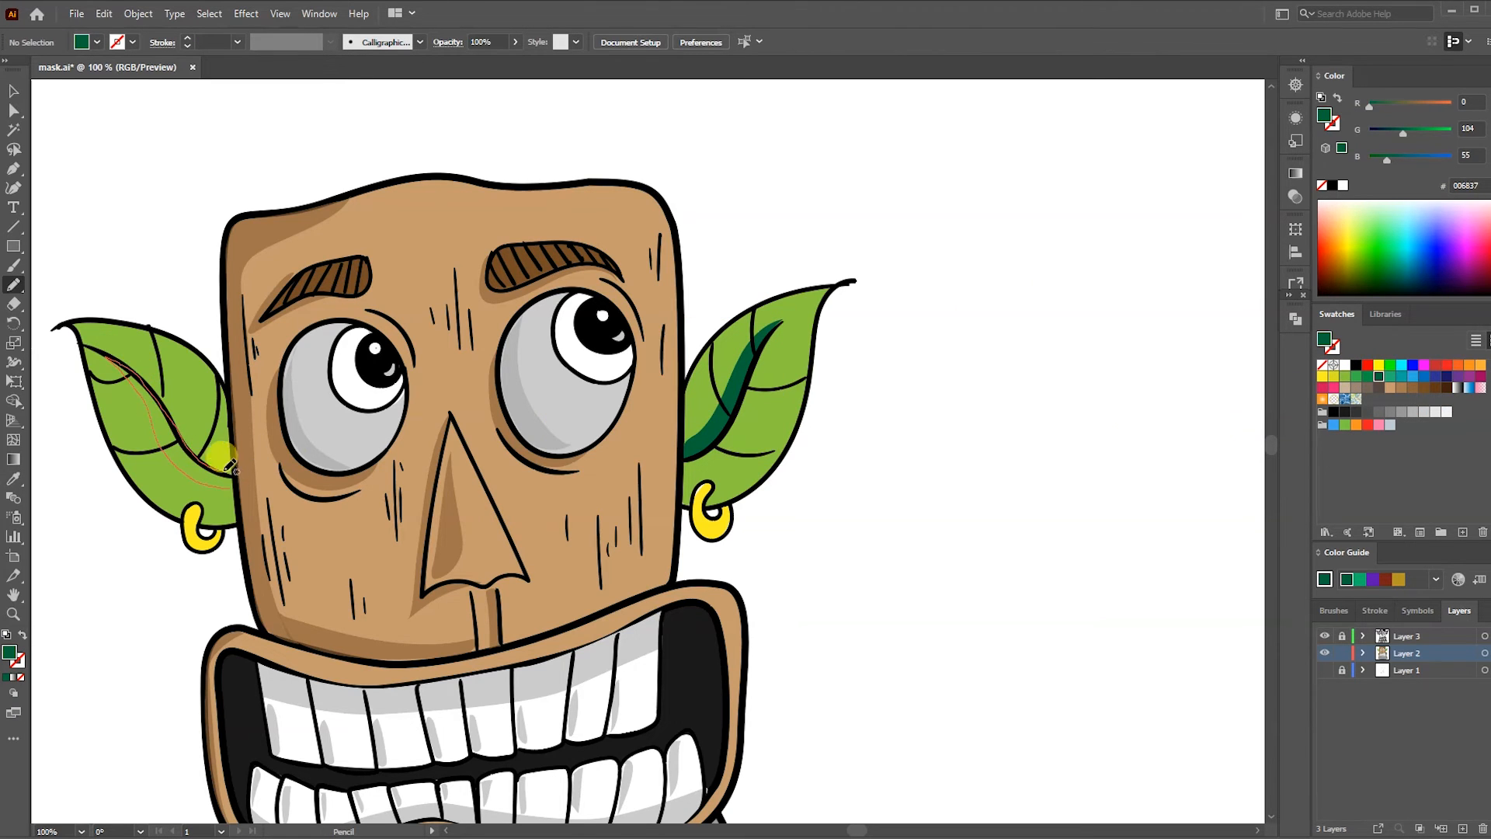
drag(230, 464, 232, 470)
key(i)
click(729, 374)
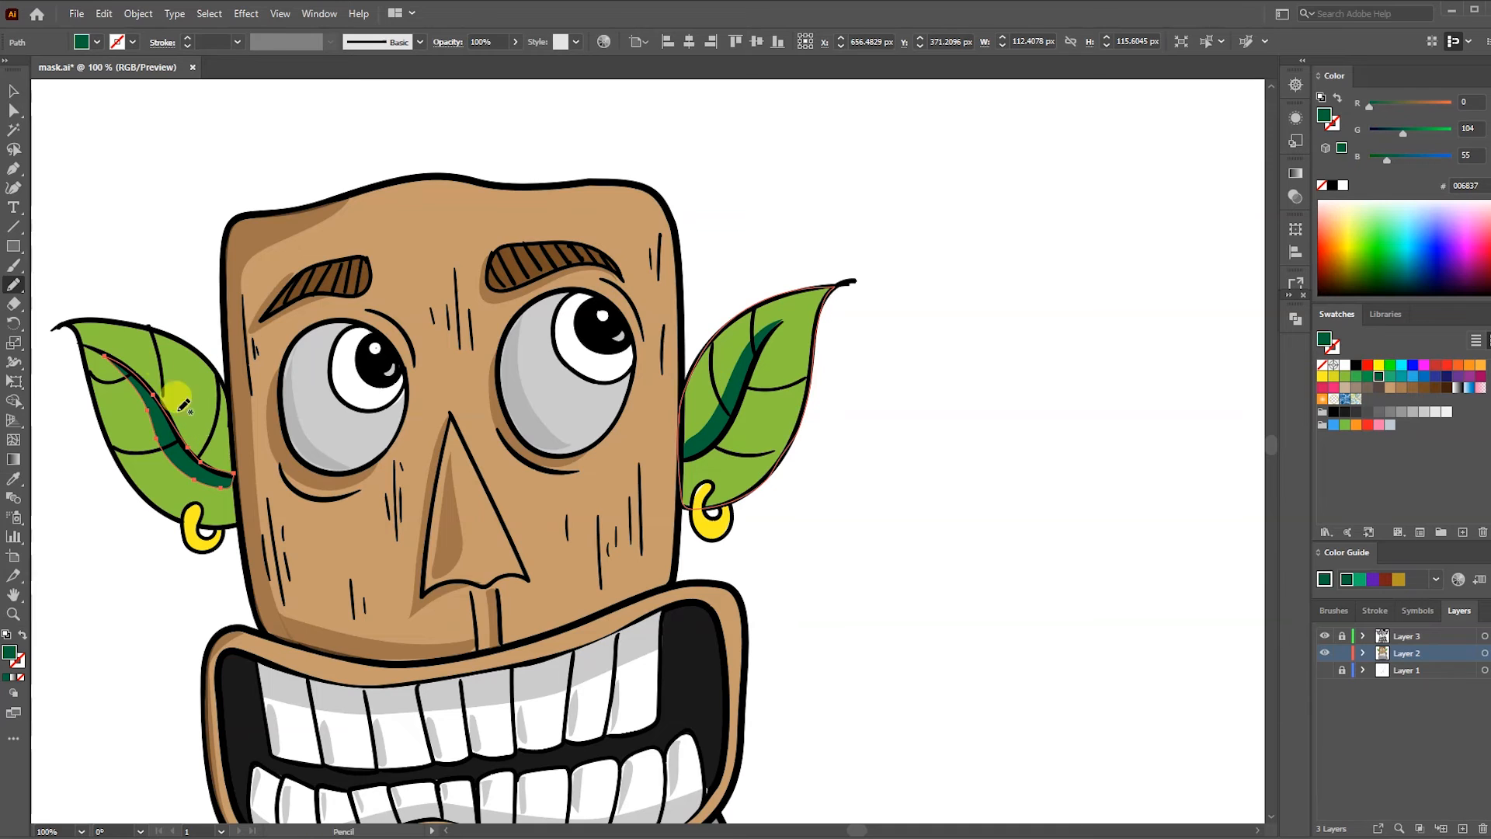
key(ctrl+z)
Draw thin dark green shadows along the left leaf ear's side veins, matching the midrib shadow's colour
drag(145, 332, 160, 399)
ctrl+click(186, 306)
key(i)
click(163, 430)
key(n)
mouse_move(120, 448)
mouse_down()
mouse_move(198, 457)
mouse_move(215, 377)
mouse_up()
key(i)
click(194, 461)
key(n)
drag(94, 379, 94, 381)
key(i)
click(160, 429)
Draw thin dark green shadows along the right leaf ear's side veins
key(n)
mouse_move(715, 347)
mouse_down()
mouse_move(749, 323)
mouse_move(772, 385)
mouse_move(805, 379)
mouse_up()
drag(788, 443, 805, 382)
ctrl+click(862, 348)
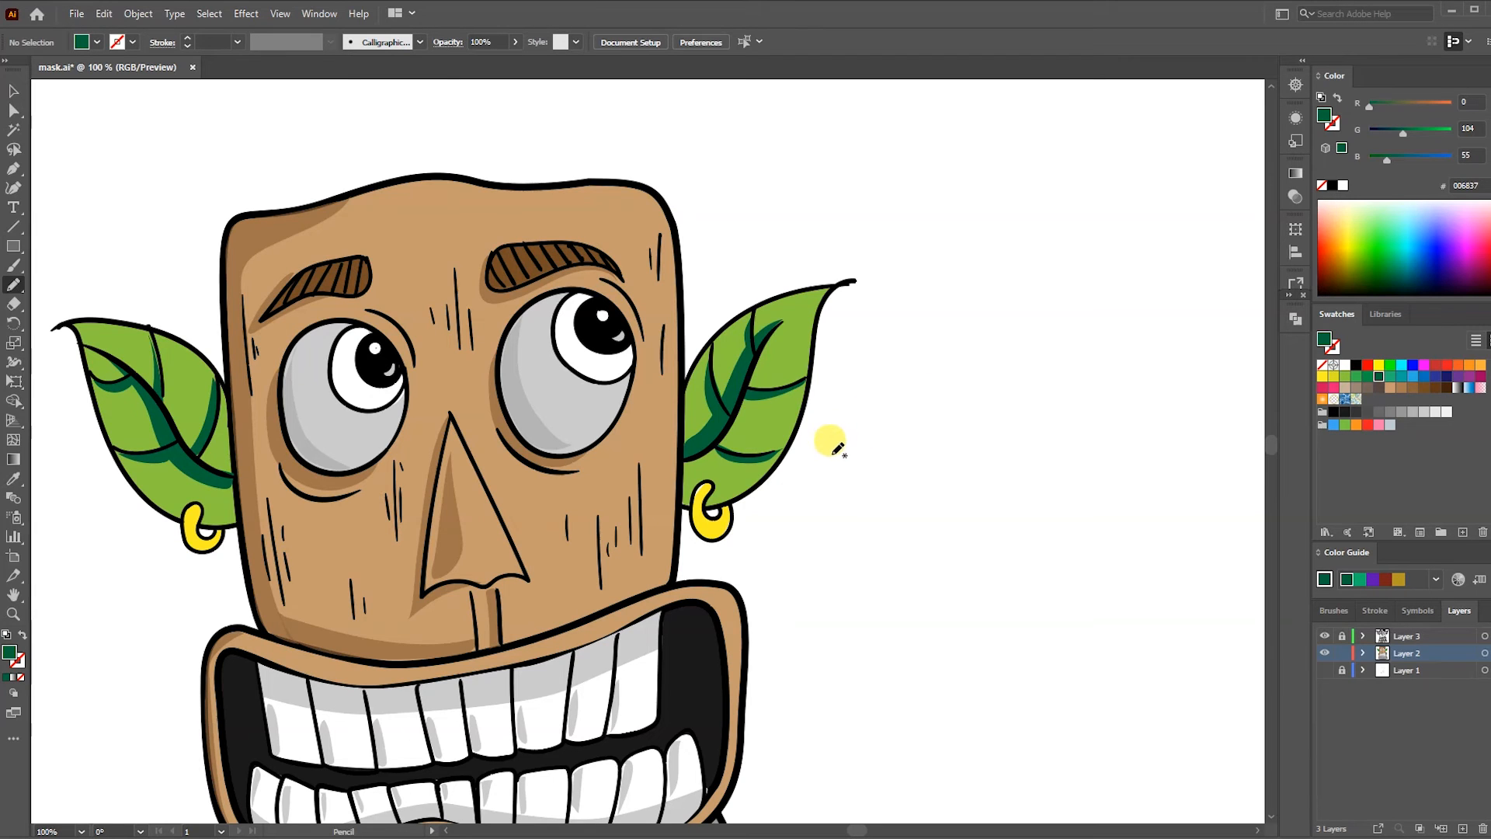
Draw a highlight along the right leaf ear's outer edge and fill it with yellow-green D9E021
drag(825, 292, 826, 289)
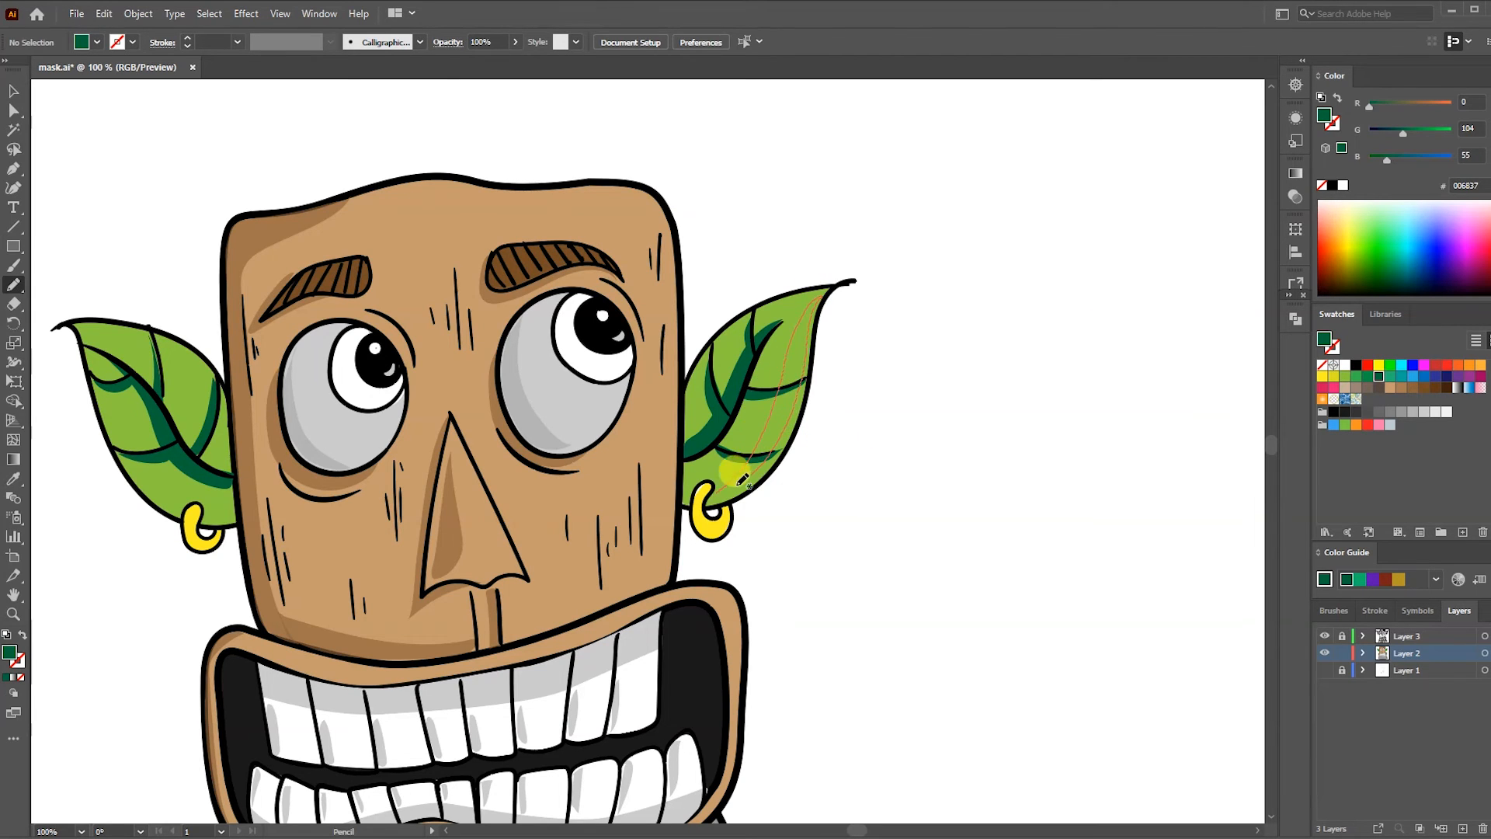
key(/)
key(i)
click(752, 421)
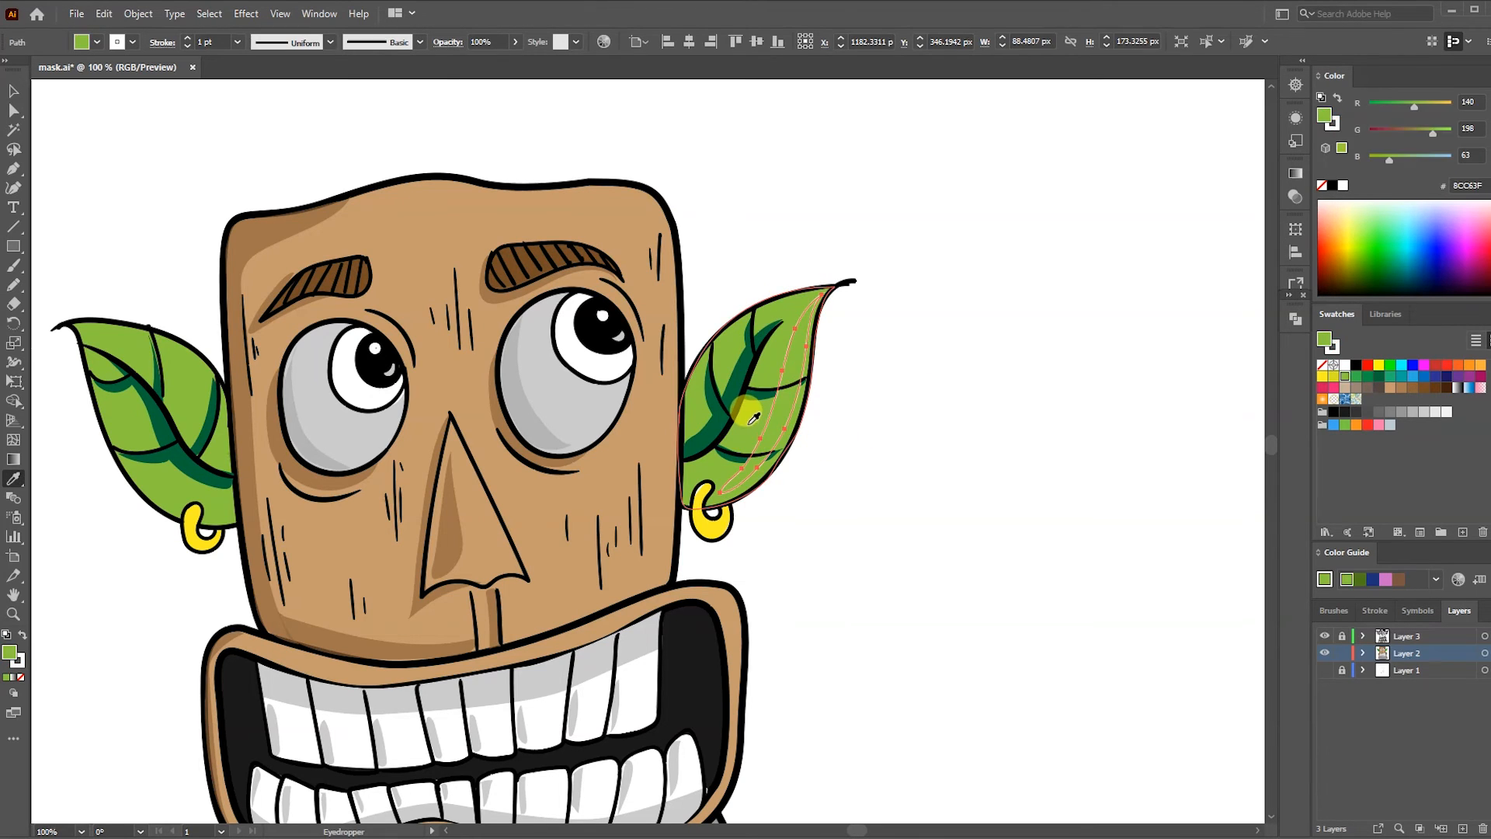
click(744, 427)
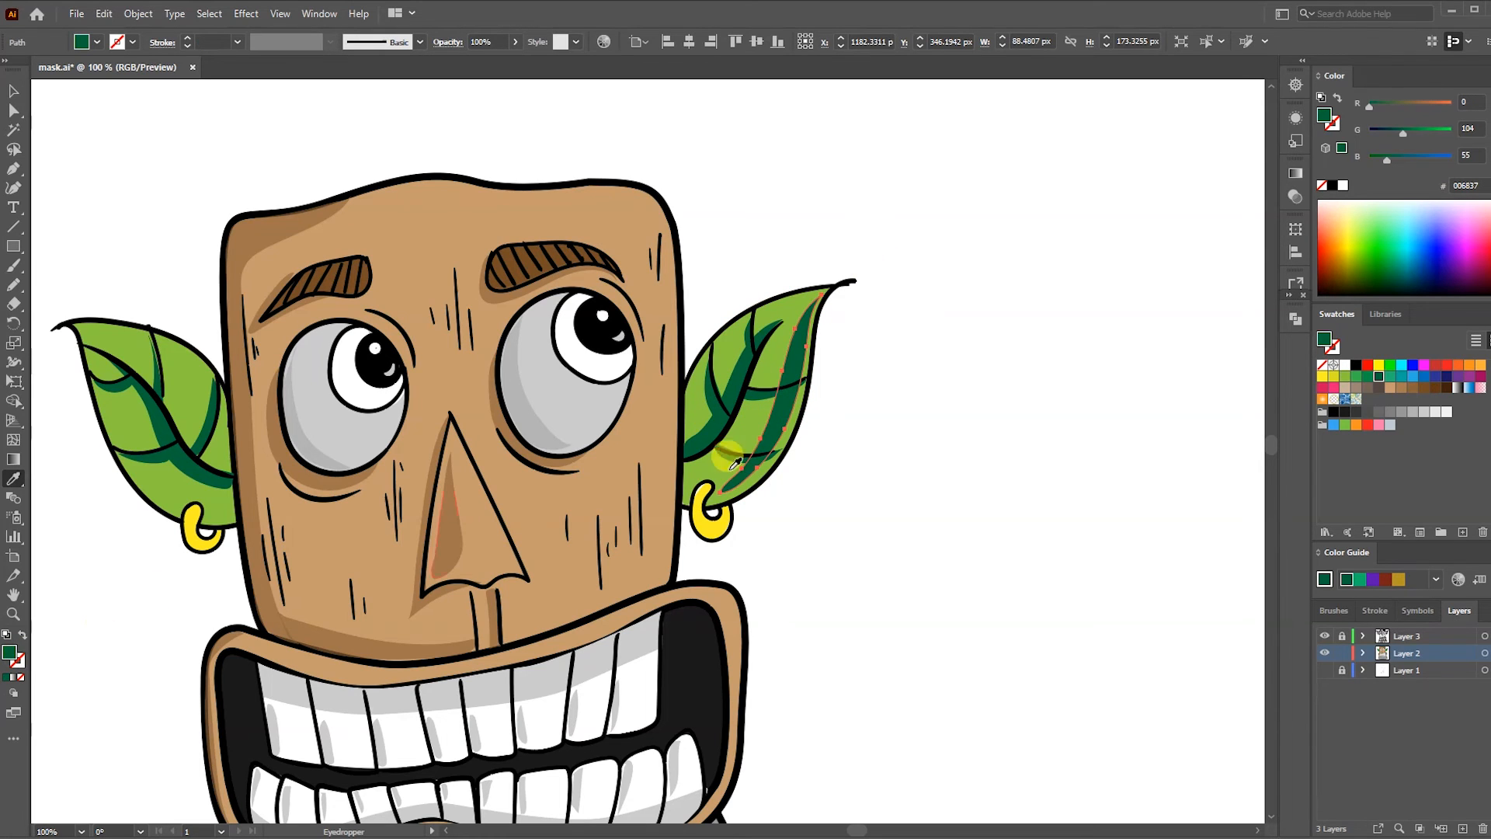
click(708, 521)
ctrl+click(919, 383)
Draw a matching yellow-green highlight along the left leaf ear's upper edge
key(n)
drag(216, 372, 220, 387)
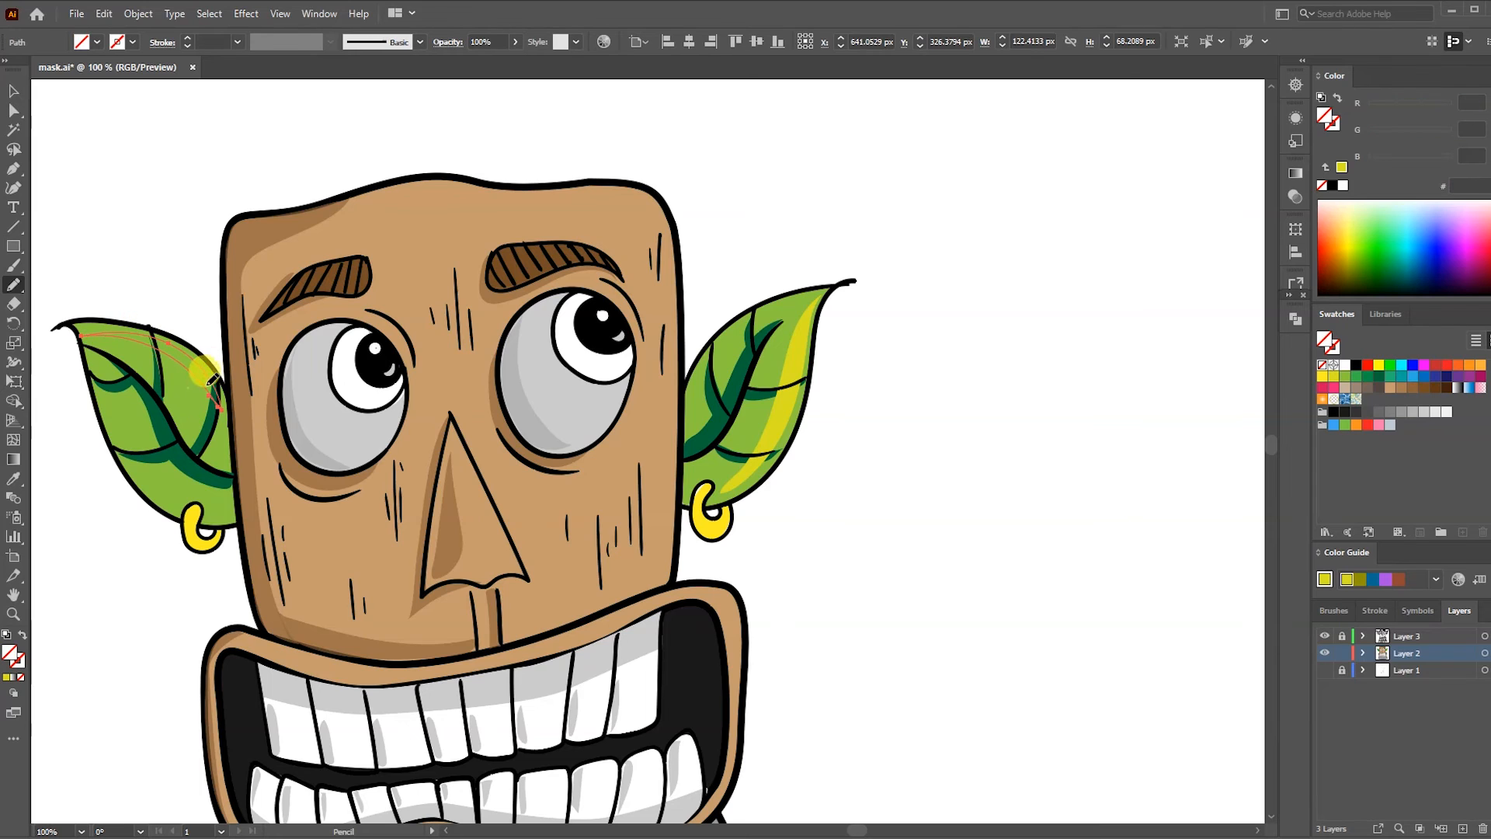
ctrl+click(936, 332)
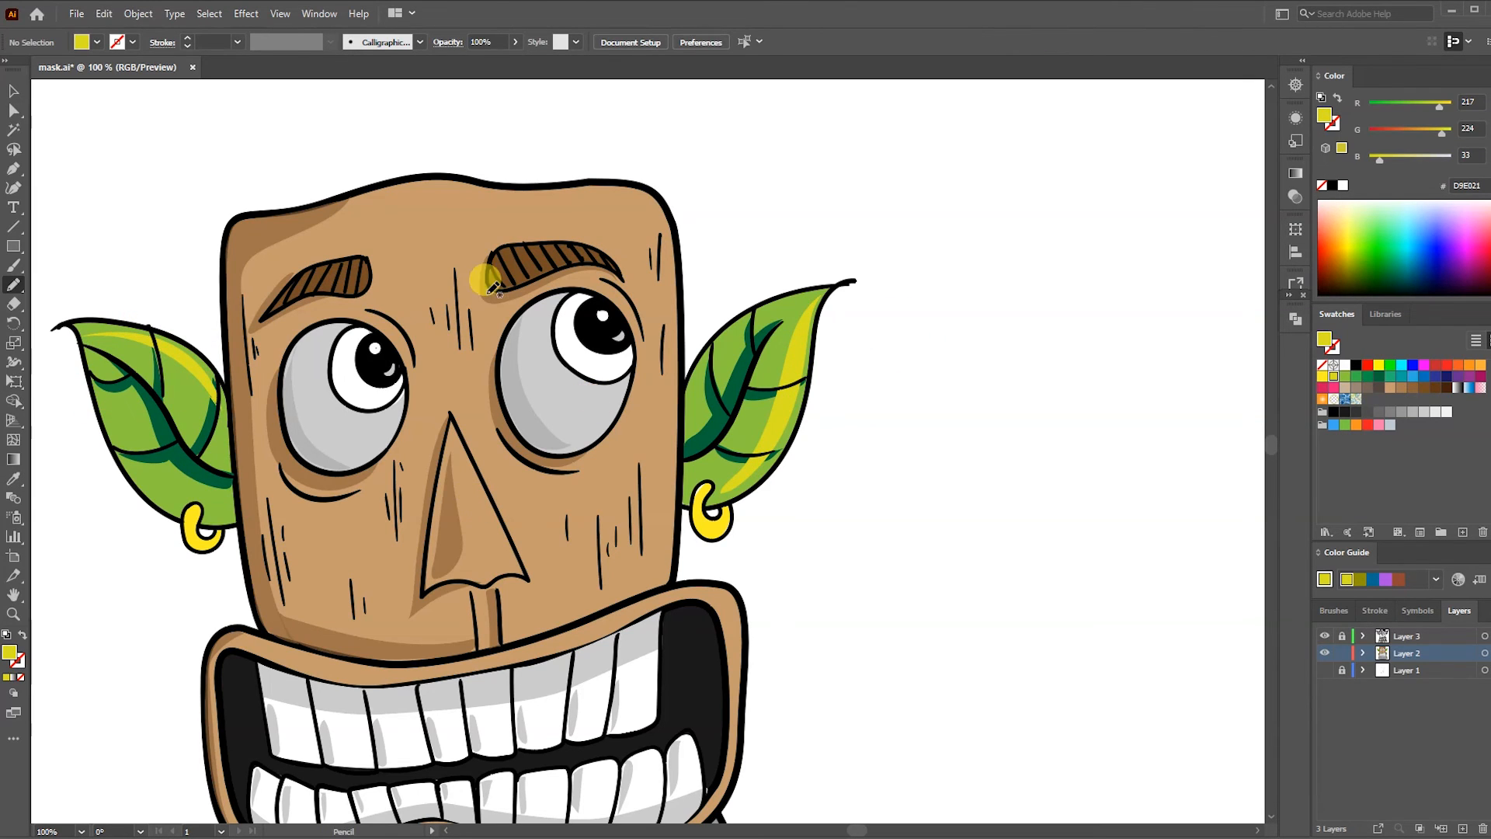
Draw a highlight around the forehead's upper-right corner and another along the nose's right side, filled with pale peach F7DBBF
mouse_move(544, 206)
mouse_down()
mouse_move(601, 205)
mouse_move(661, 293)
mouse_up()
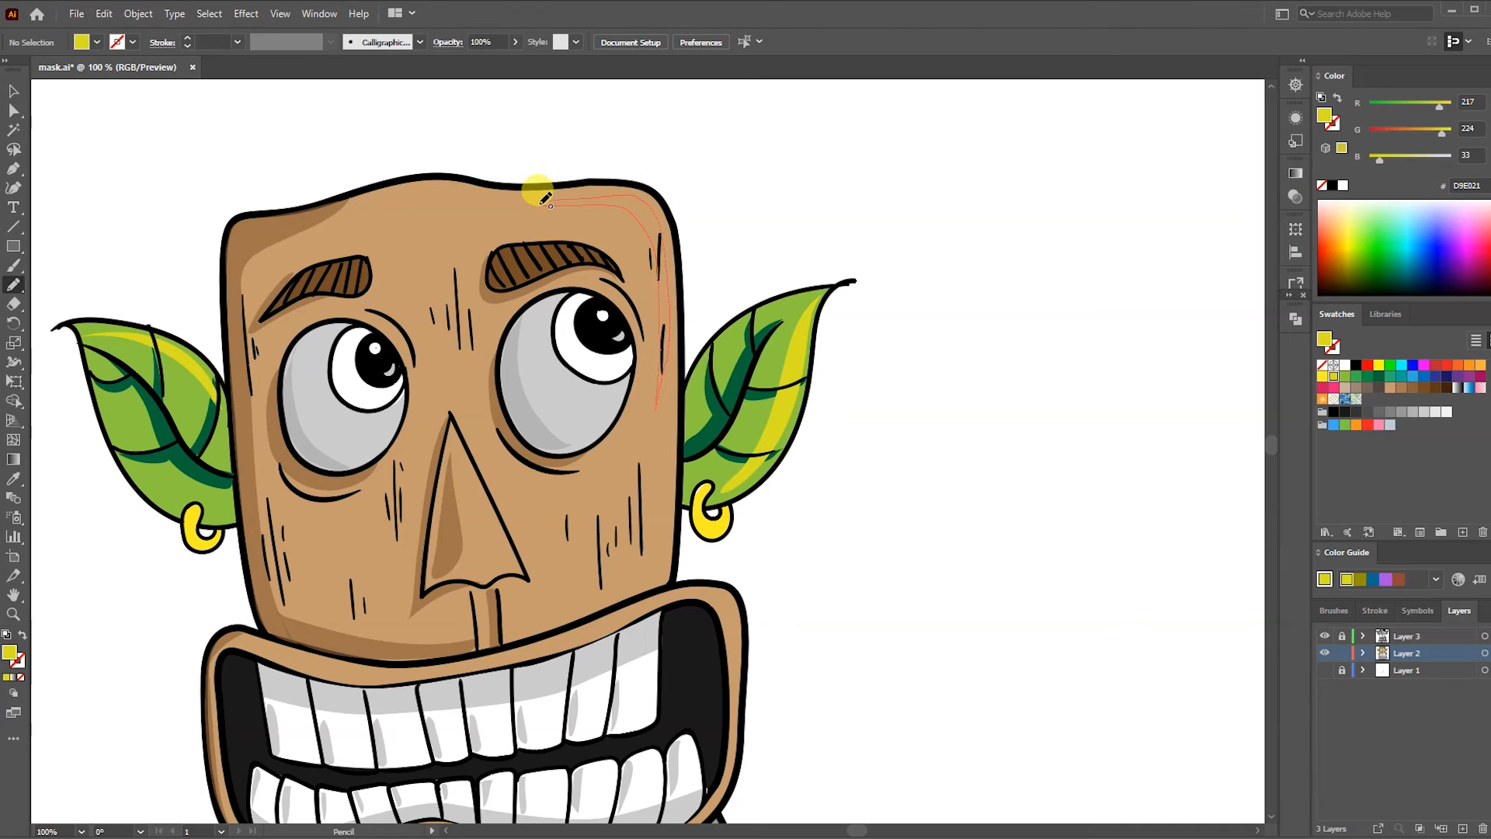
drag(546, 199, 546, 203)
key(i)
click(284, 600)
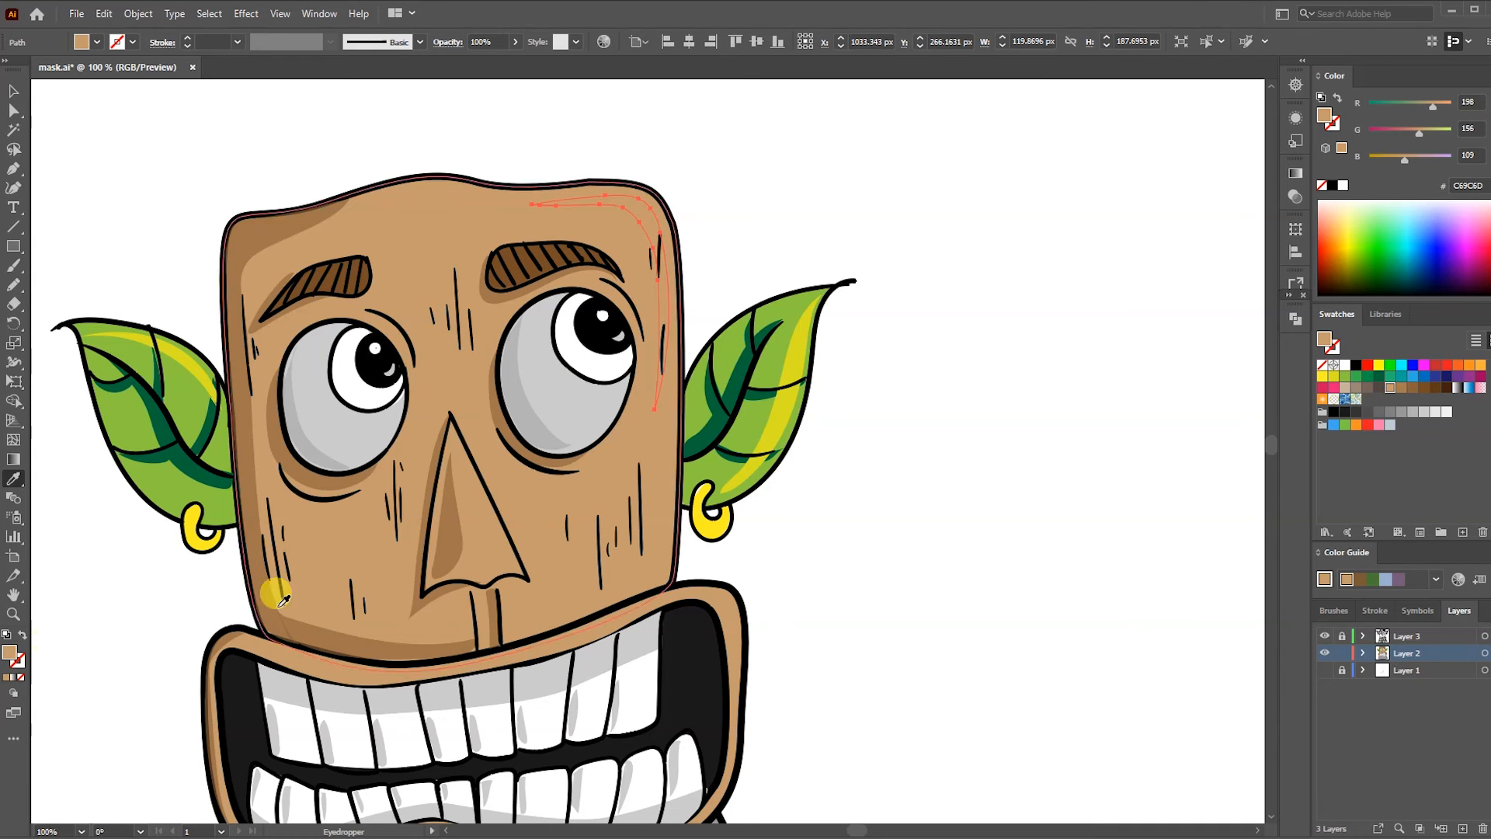
double_click(12, 652)
click(942, 266)
click(1268, 264)
ctrl+click(837, 224)
key(n)
drag(499, 549, 473, 483)
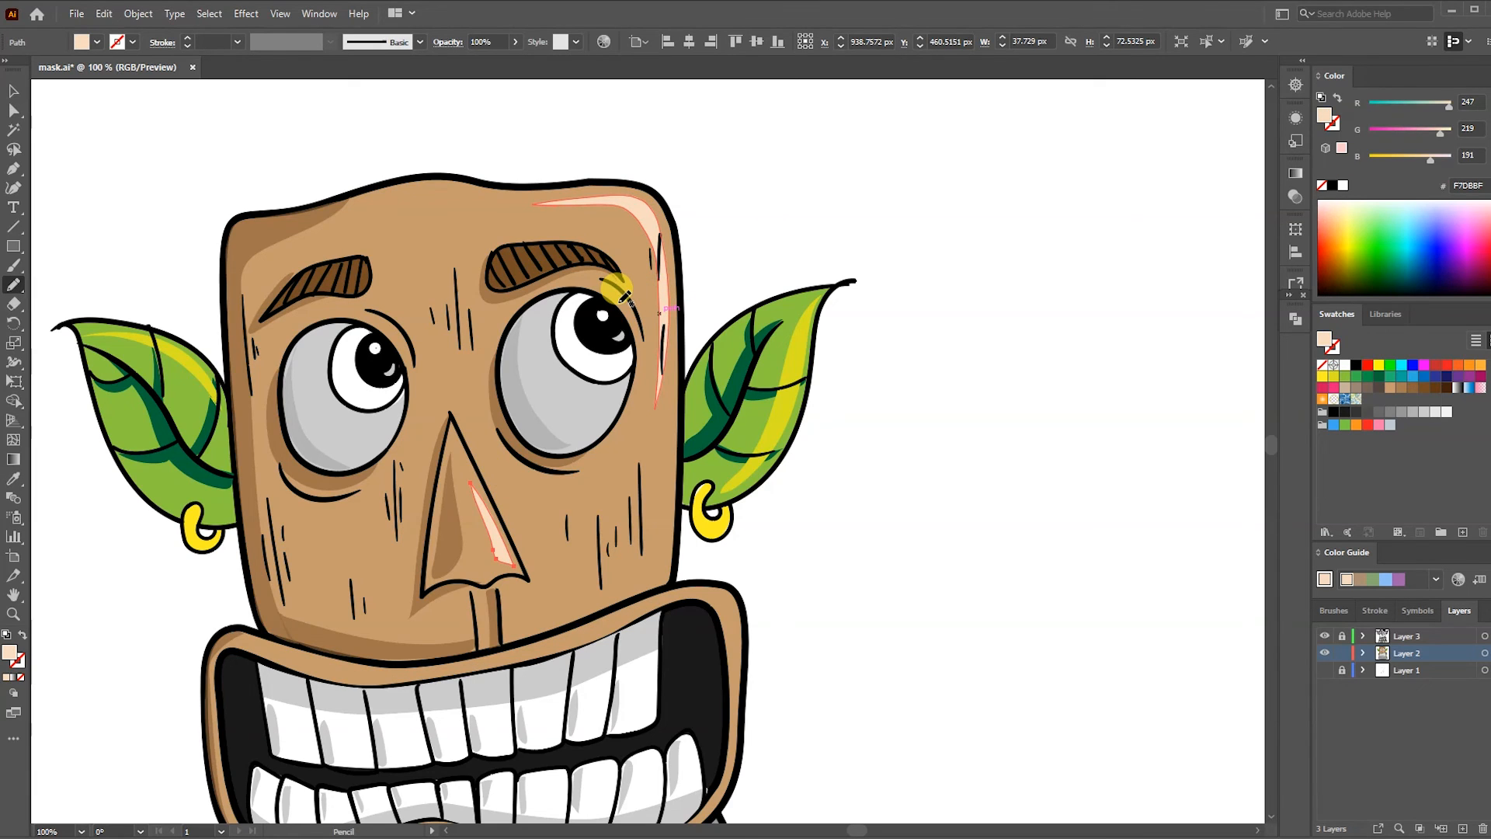
Draw a shadow along the right side of the leftmost beard strand and fill it with near-black 1A1A1A
scroll(217, 610, down, 5)
mouse_move(217, 609)
mouse_down()
mouse_move(287, 470)
mouse_move(260, 523)
mouse_move(253, 633)
mouse_up()
key(i)
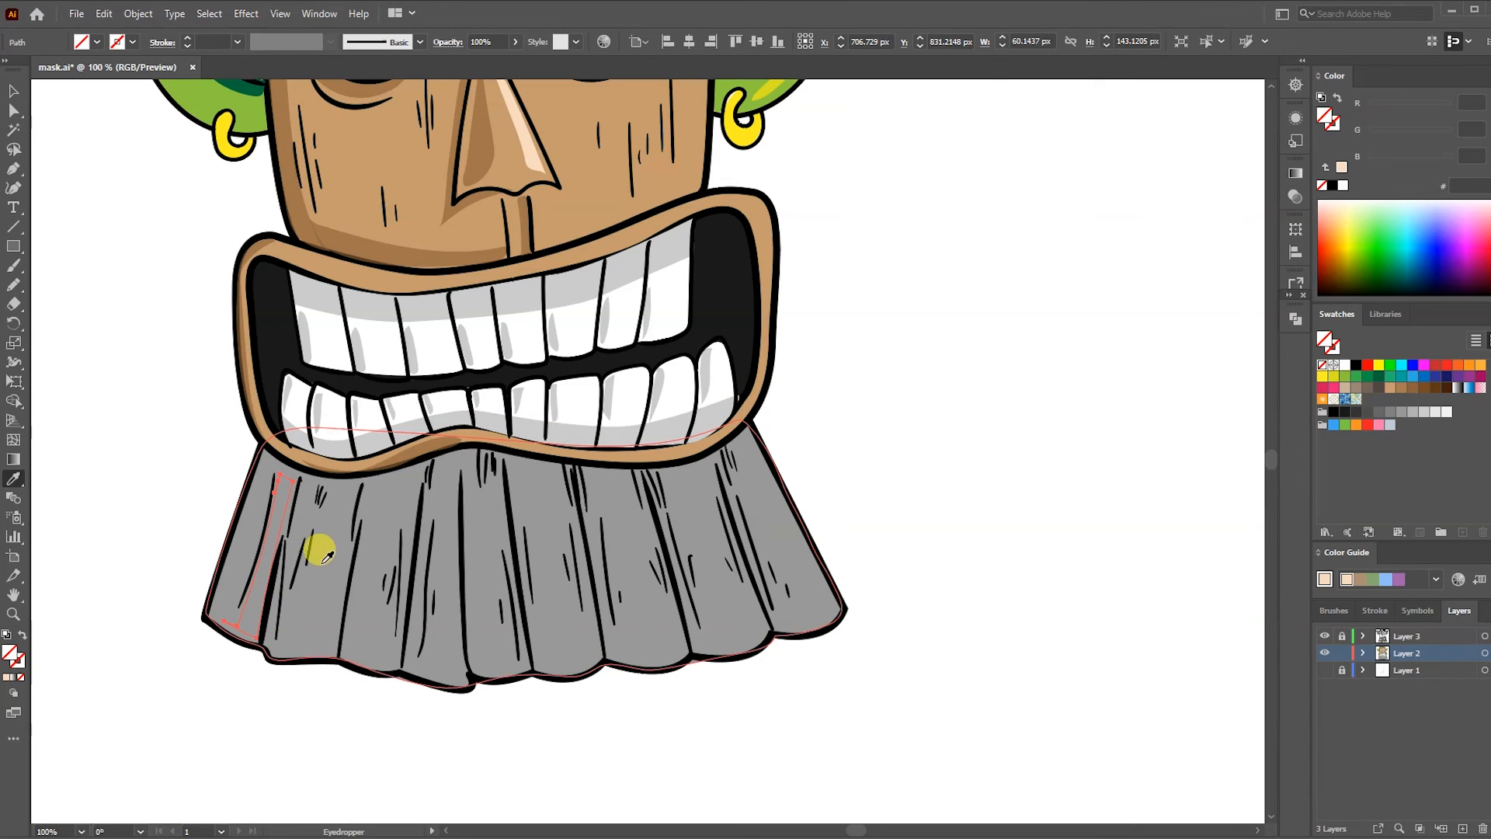
click(1344, 412)
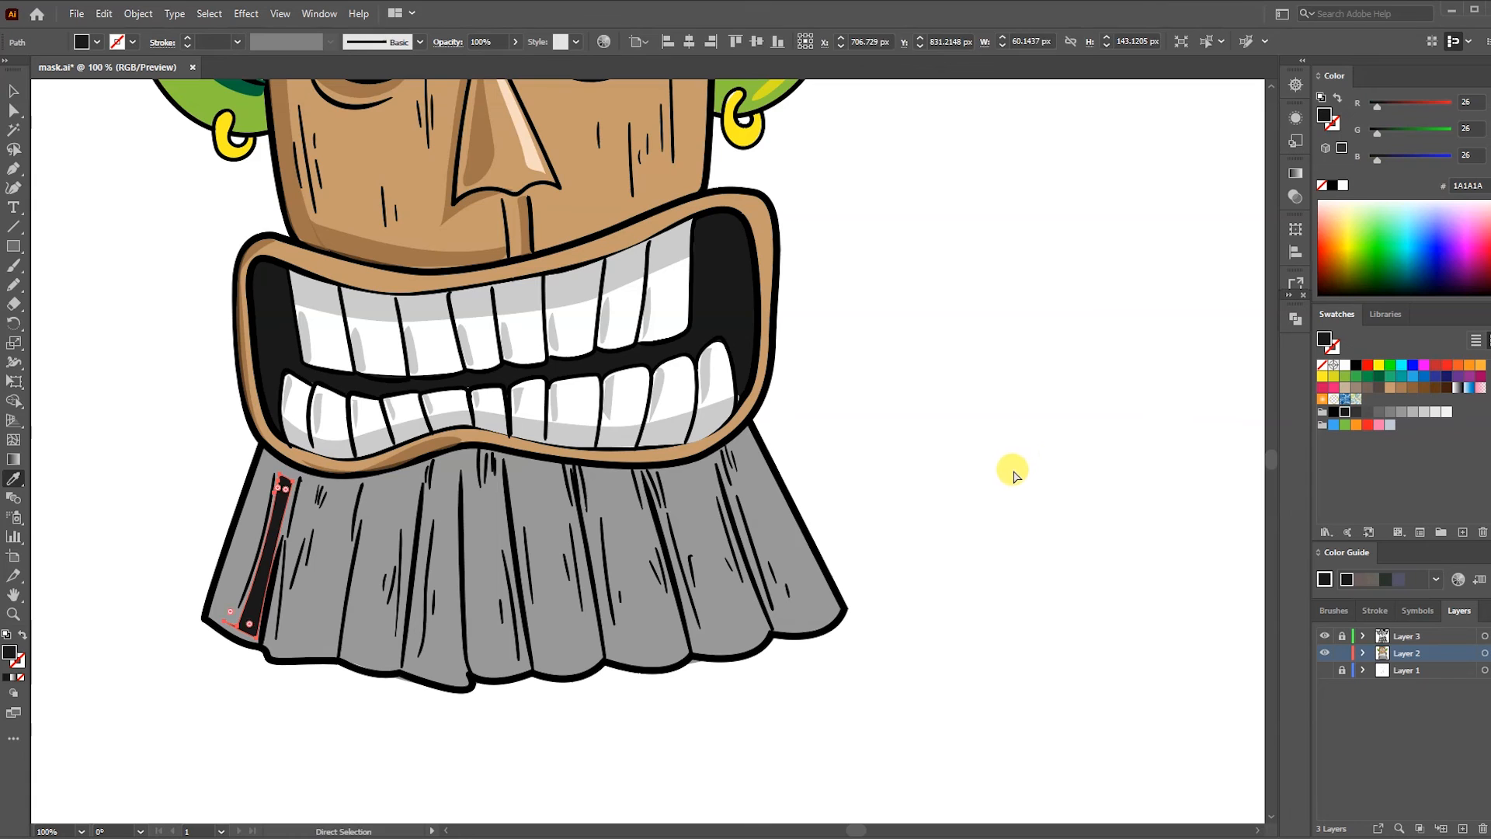
key(ctrl+shift+a)
Draw Pencil shadows along the strands in the beard's left half and middle, matching the near-black shadow
key(n)
mouse_move(309, 632)
mouse_down()
mouse_move(342, 473)
mouse_move(318, 641)
mouse_move(420, 534)
mouse_move(390, 648)
mouse_move(462, 668)
mouse_move(492, 516)
mouse_move(525, 626)
mouse_move(499, 669)
mouse_up()
key(i)
click(233, 549)
key(n)
key(i)
click(341, 567)
key(n)
key(i)
click(400, 566)
key(n)
key(i)
click(458, 578)
key(n)
Draw the remaining near-black shadows along the strands in the beard's right half
drag(588, 650, 574, 490)
drag(590, 656, 578, 670)
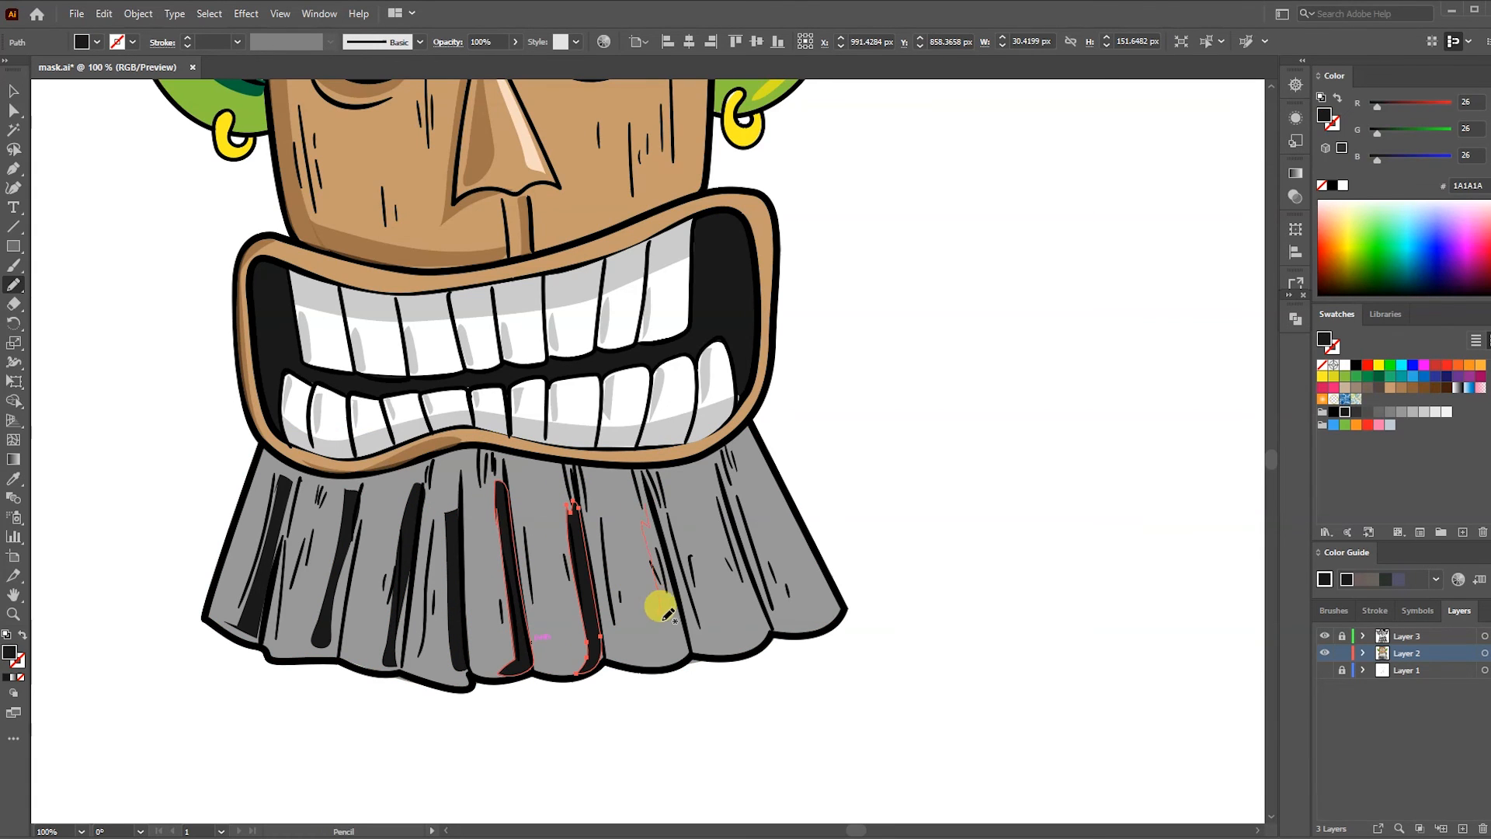
key(i)
click(583, 592)
key(n)
mouse_move(709, 482)
mouse_down()
mouse_move(754, 618)
mouse_move(708, 477)
mouse_move(801, 566)
mouse_move(771, 465)
mouse_up()
key(i)
click(660, 630)
key(i)
click(743, 559)
key(ctrl+shift+a)
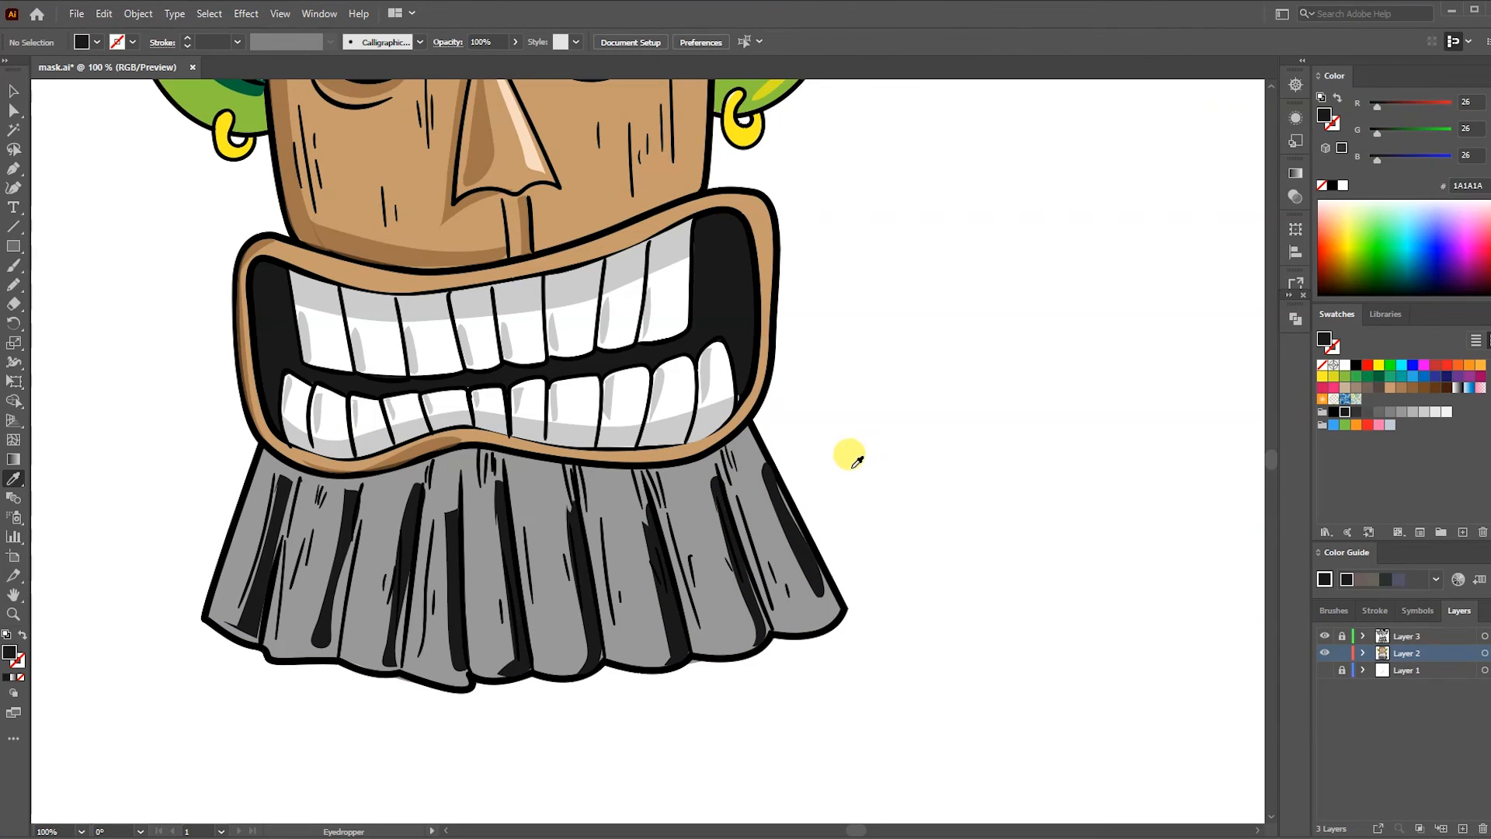
Draw narrow highlights on two central beard strands and fill them with light grey E6E6E6
key(n)
mouse_move(459, 510)
mouse_down()
mouse_move(461, 621)
mouse_move(474, 499)
mouse_move(485, 577)
mouse_move(476, 495)
mouse_up()
key(i)
click(1426, 417)
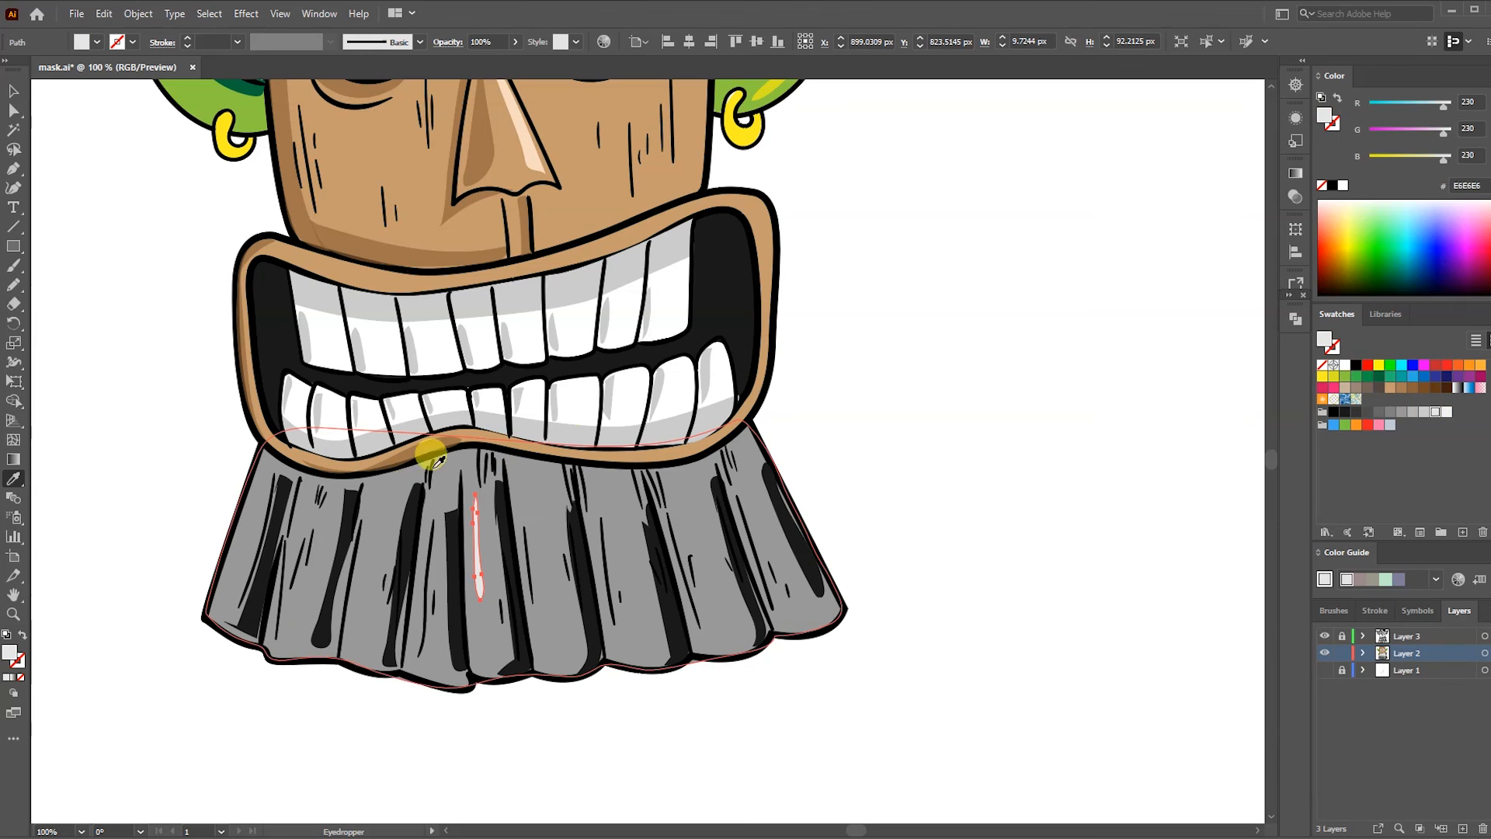
ctrl+click(380, 511)
click(482, 546)
Draw light grey highlights on the remaining beard strands and fit the whole artboard in view
key(n)
drag(535, 492, 537, 501)
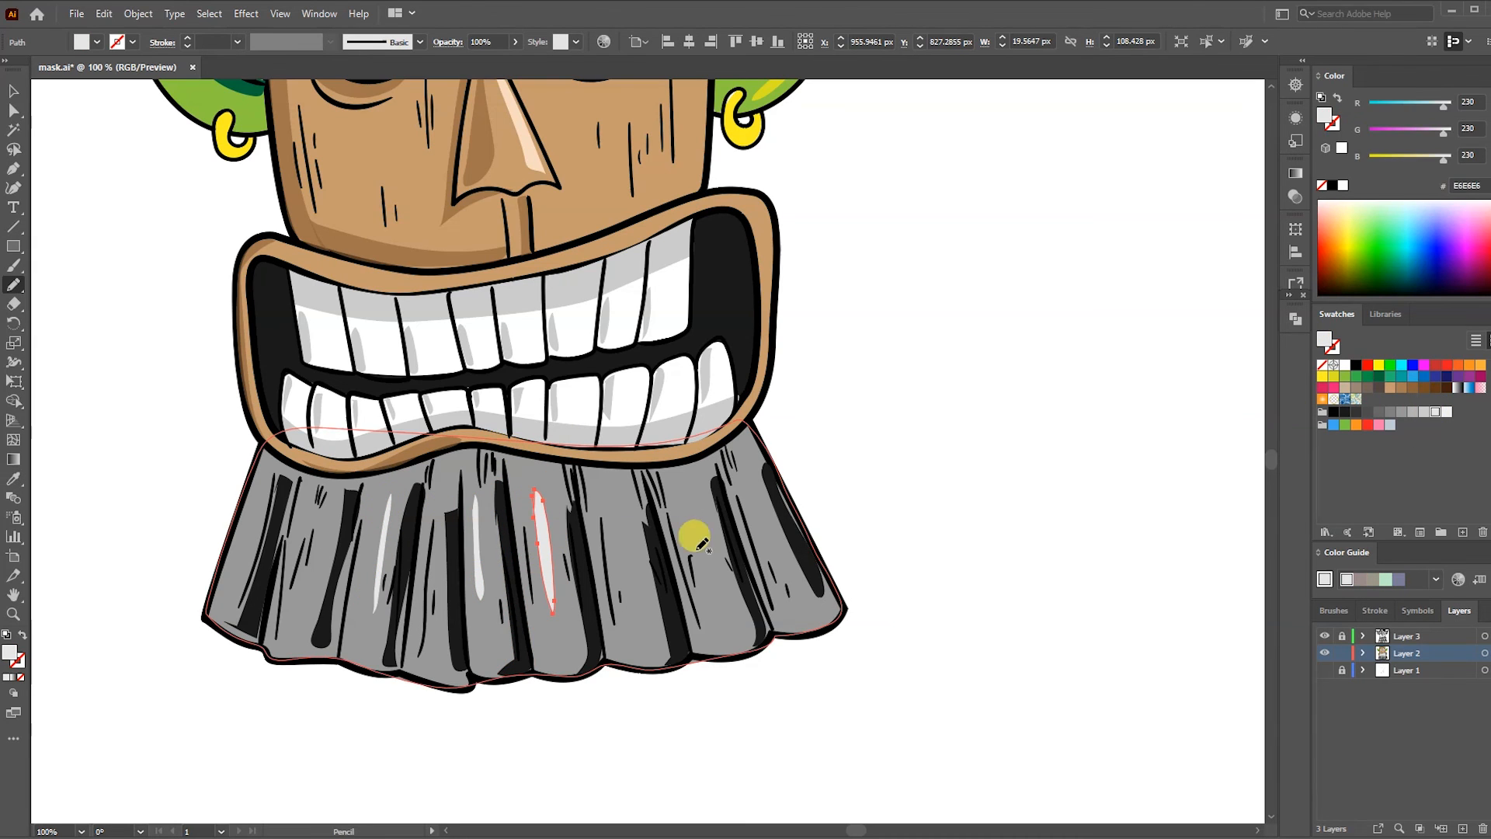
mouse_move(623, 529)
mouse_down()
mouse_move(693, 468)
mouse_move(755, 479)
mouse_up()
drag(322, 541, 324, 536)
drag(256, 490, 255, 498)
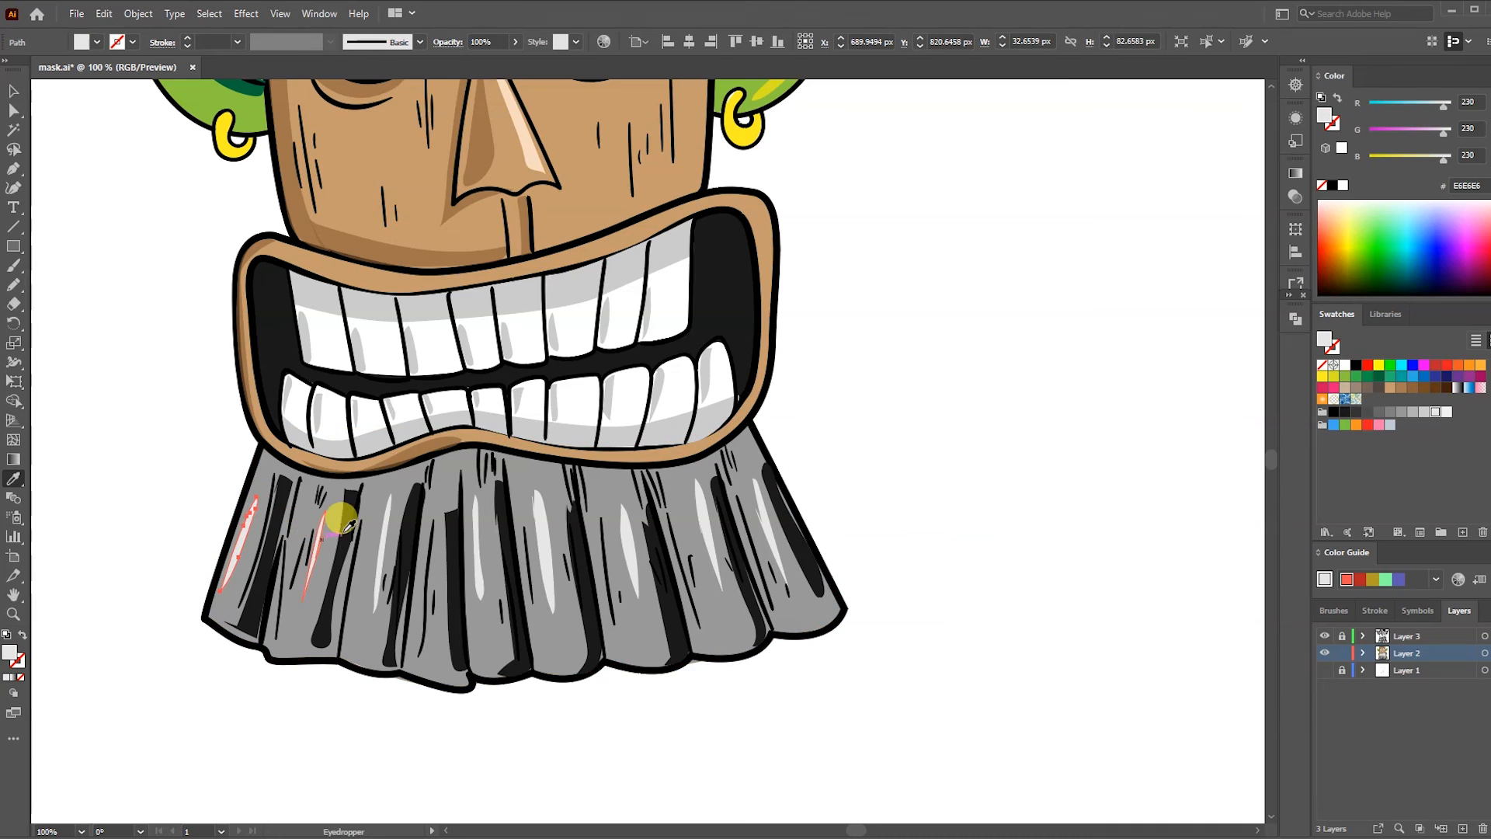
key(i)
ctrl+click(903, 412)
key(ctrl+0)
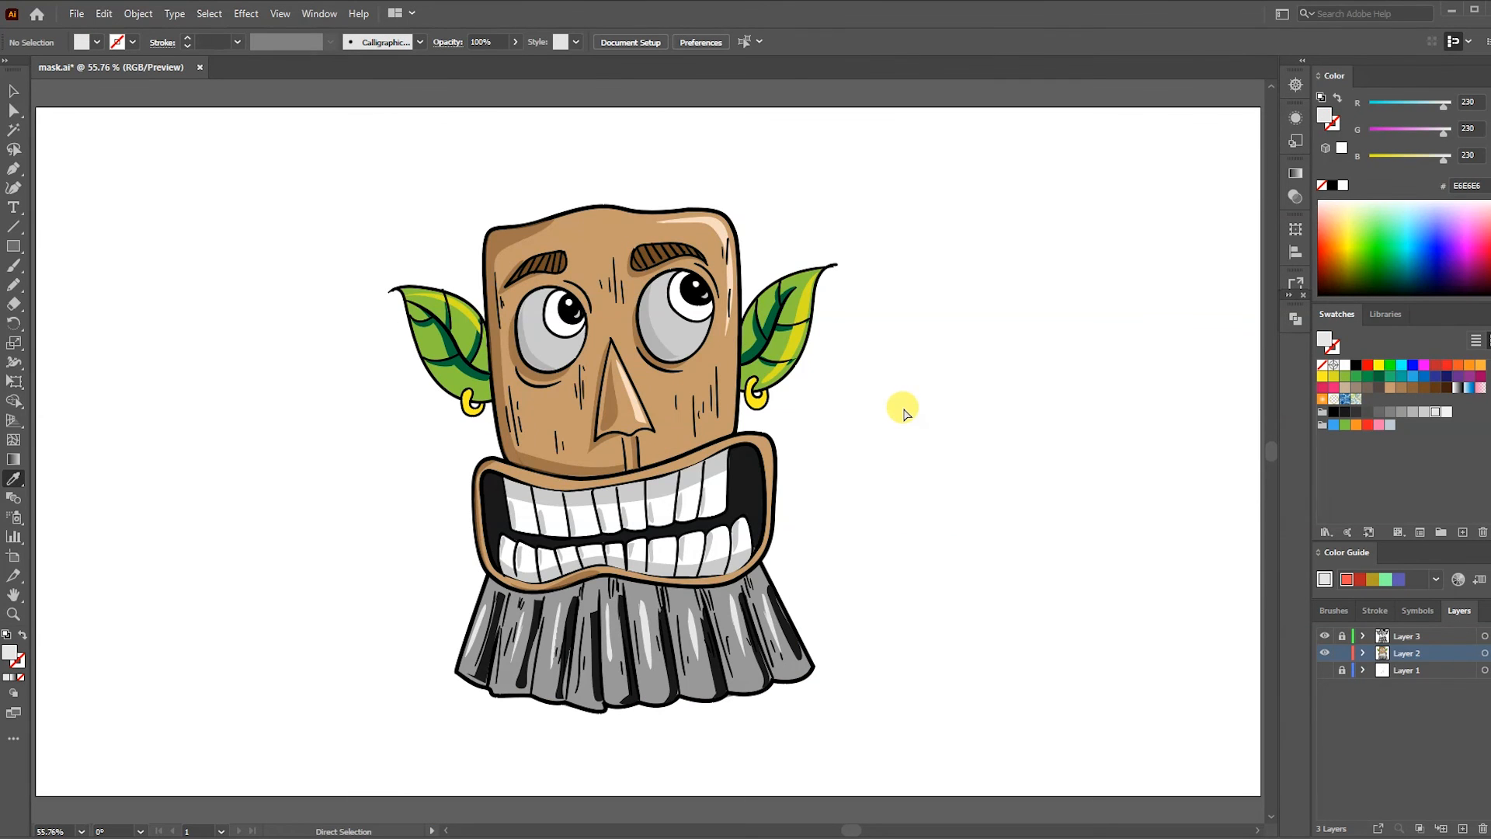
Recolour the grey shapes of both eyeballs with orange FBB03B
key(v)
key(shift+ctrl+F10)
click(575, 248)
click(1470, 364)
click(684, 341)
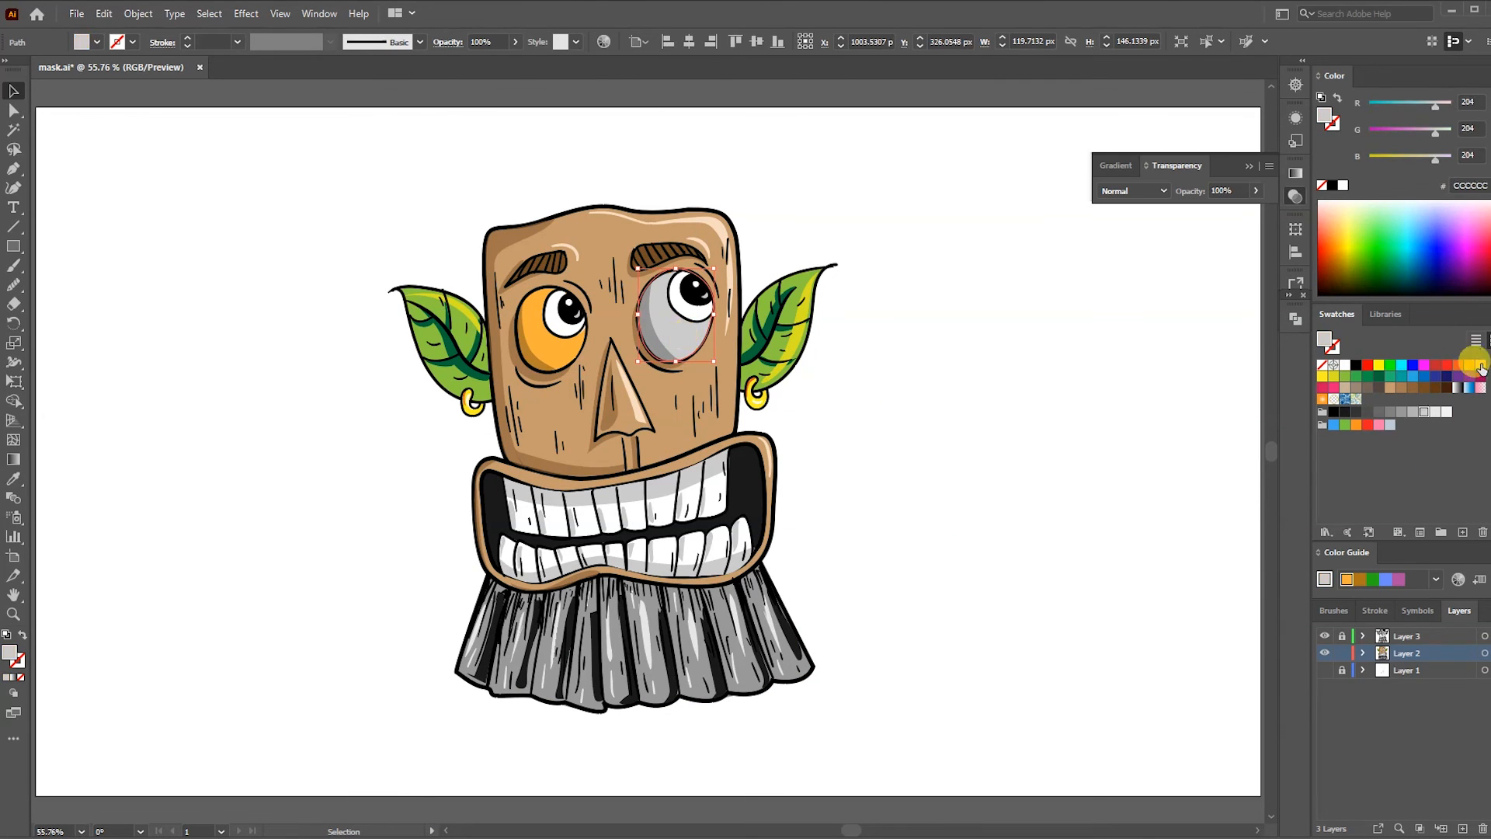
click(1480, 367)
click(1074, 393)
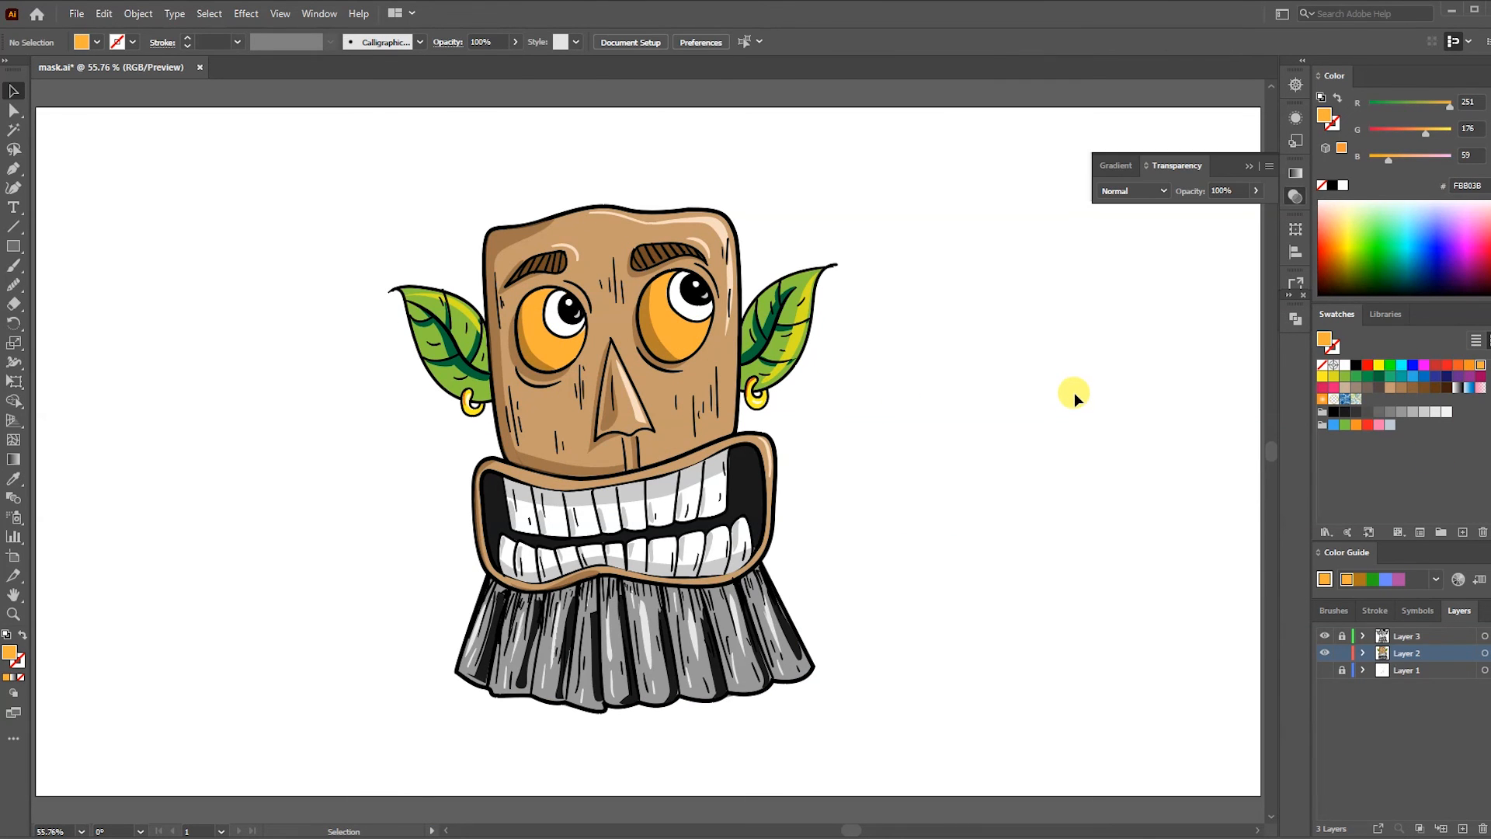
Draw a background rectangle with a peach-orange radial gradient on a layer below the character, and stretch it over the whole artboard
key(i)
click(556, 465)
key(shift+x)
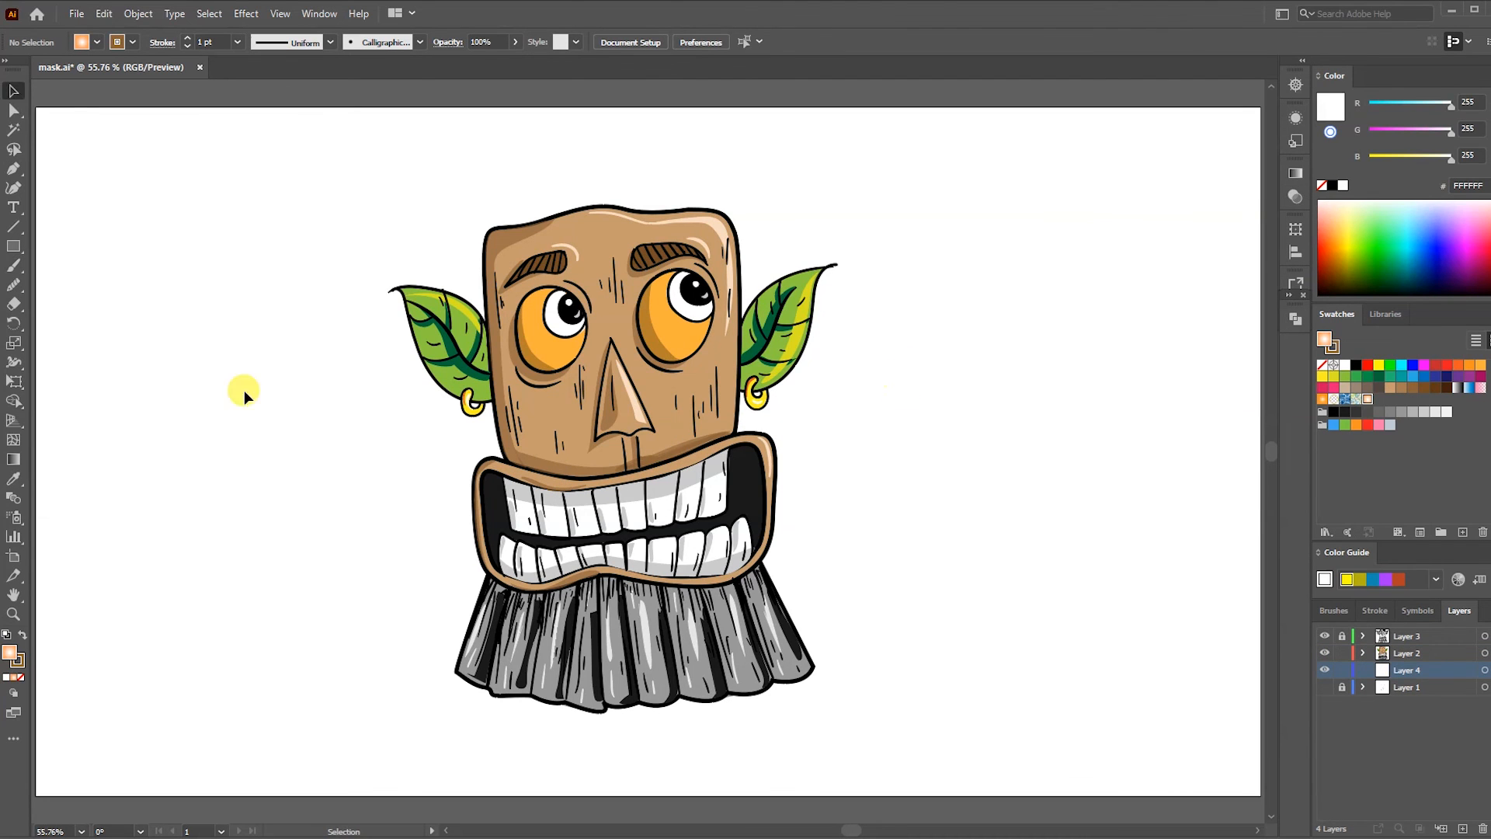
mouse_move(61, 114)
mouse_down()
mouse_move(586, 256)
mouse_move(1248, 786)
mouse_up()
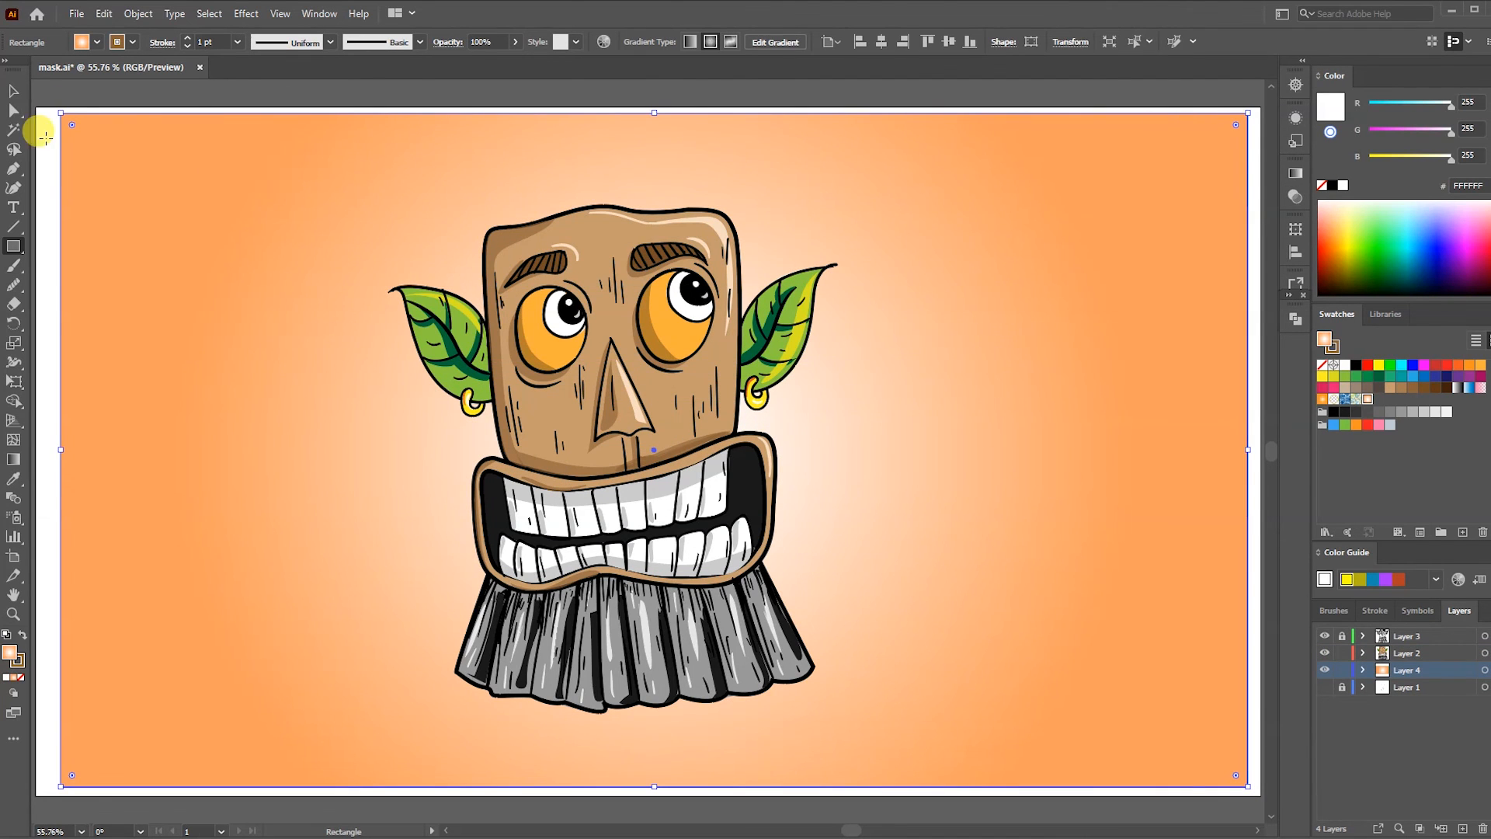
drag(61, 114, 36, 108)
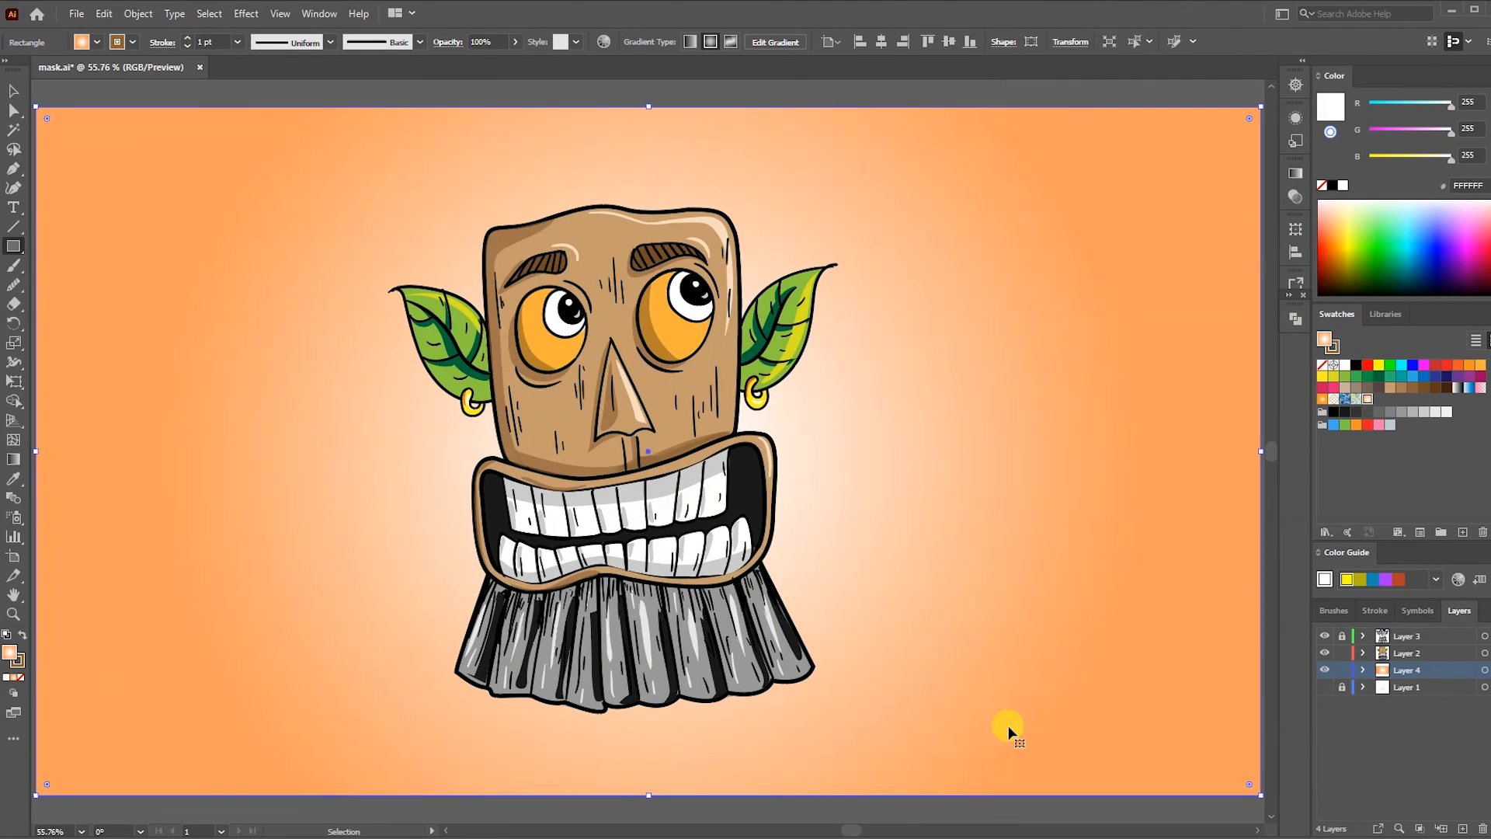